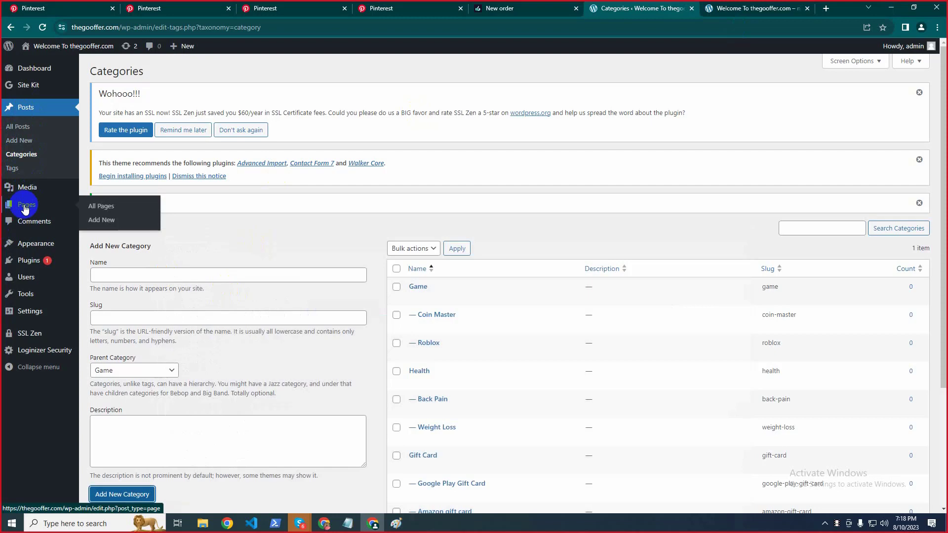
Open the Pages list with Privacy Policy and Sample Page, try Add New, then return
{"action": "left_click", "coordinate": [25, 207]}
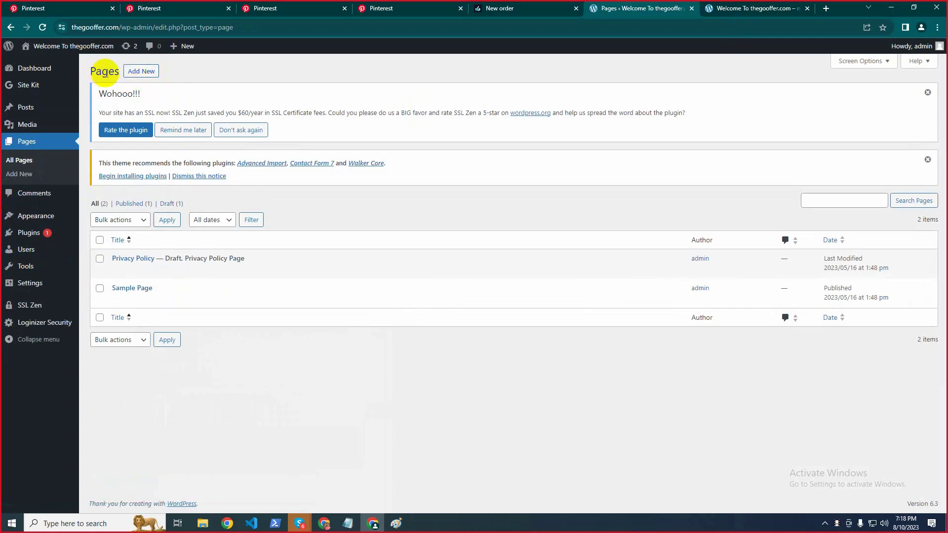
{"action": "double_click", "coordinate": [105, 71]}
{"action": "left_click", "coordinate": [194, 70]}
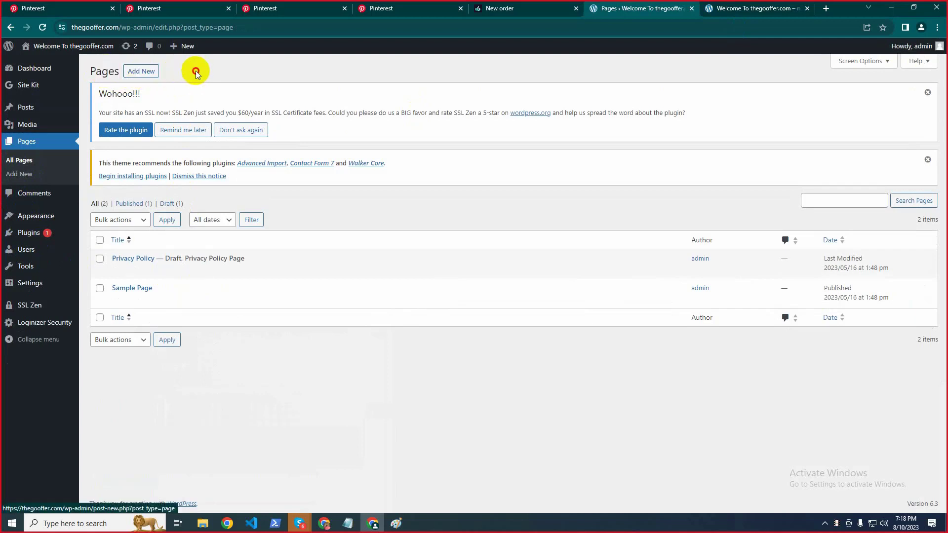
{"action": "left_click", "coordinate": [140, 78]}
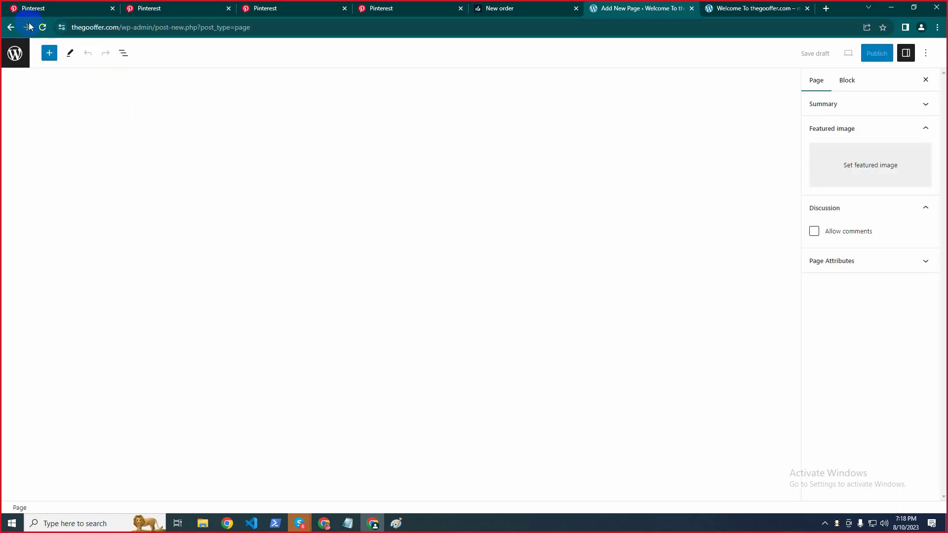
{"action": "left_click", "coordinate": [10, 27]}
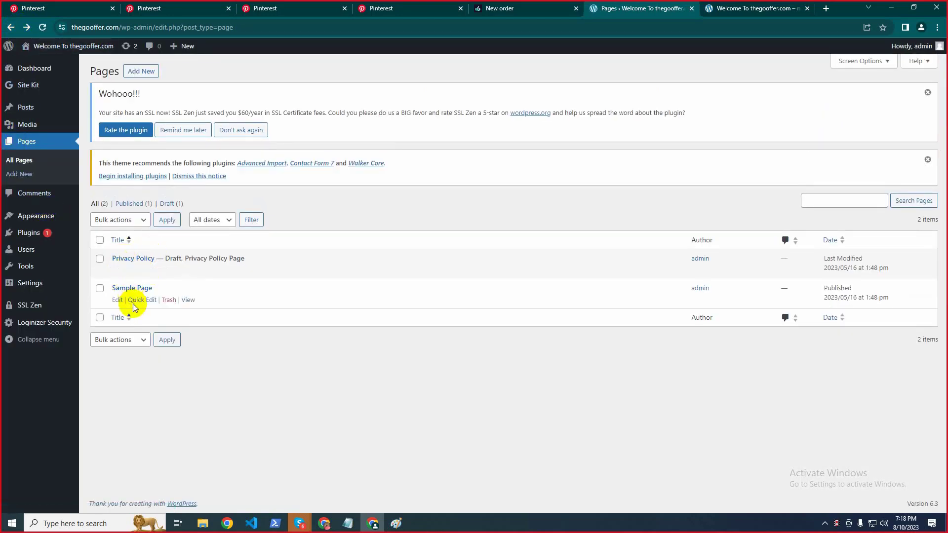
Trash Sample Page and Privacy Policy, then bring the Notepad planning notes forward
{"action": "left_click", "coordinate": [168, 300]}
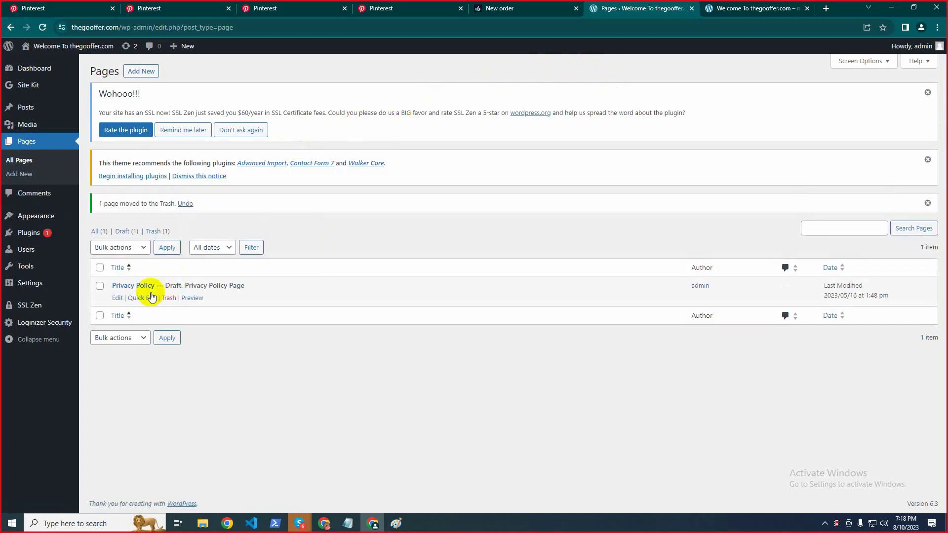
{"action": "left_click", "coordinate": [169, 298]}
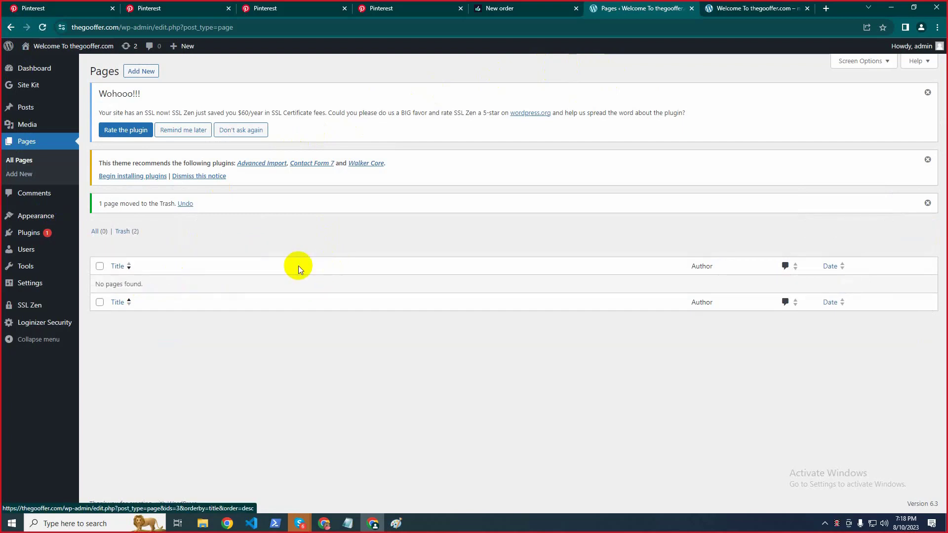
{"action": "left_click", "coordinate": [345, 526]}
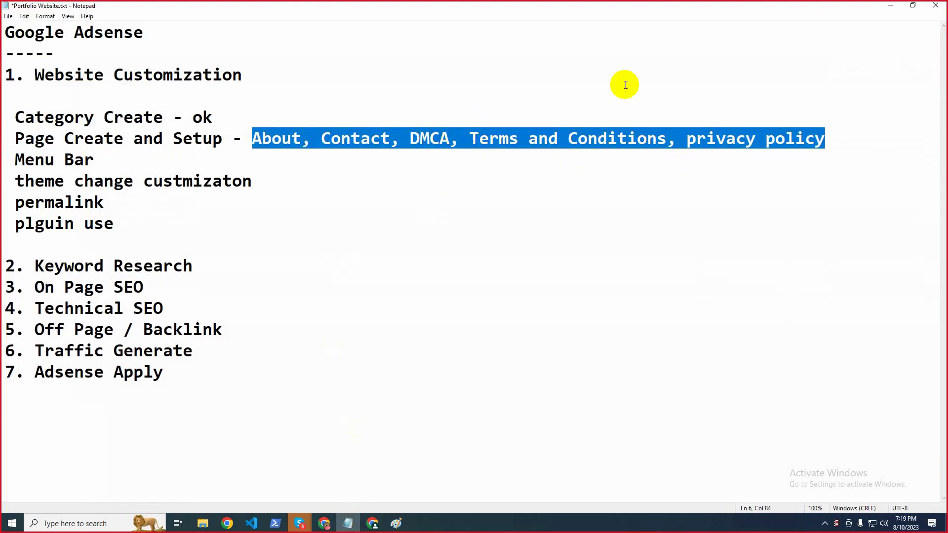
Start a blank new WordPress page, pick out 'About' from the Notepad plan, and minimize the notes
{"action": "left_click", "coordinate": [891, 6]}
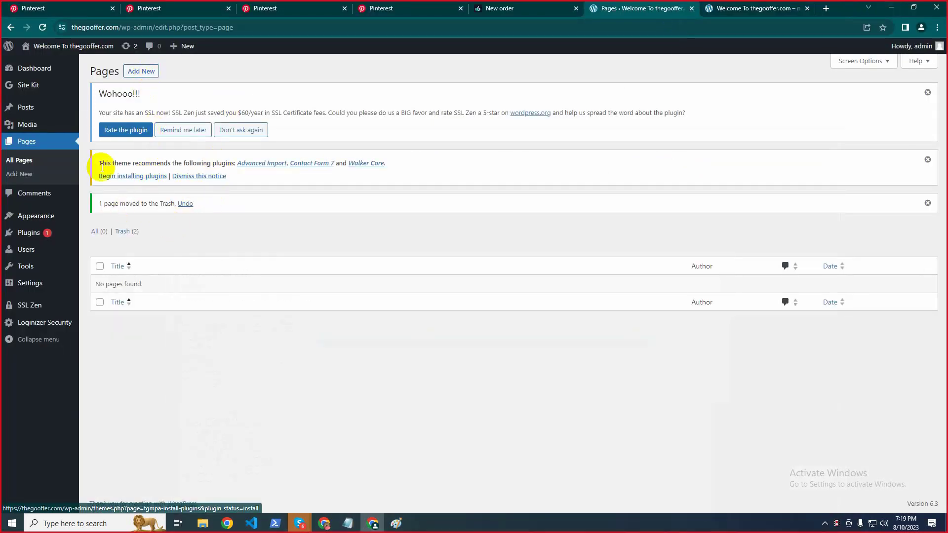
{"action": "left_click", "coordinate": [143, 69]}
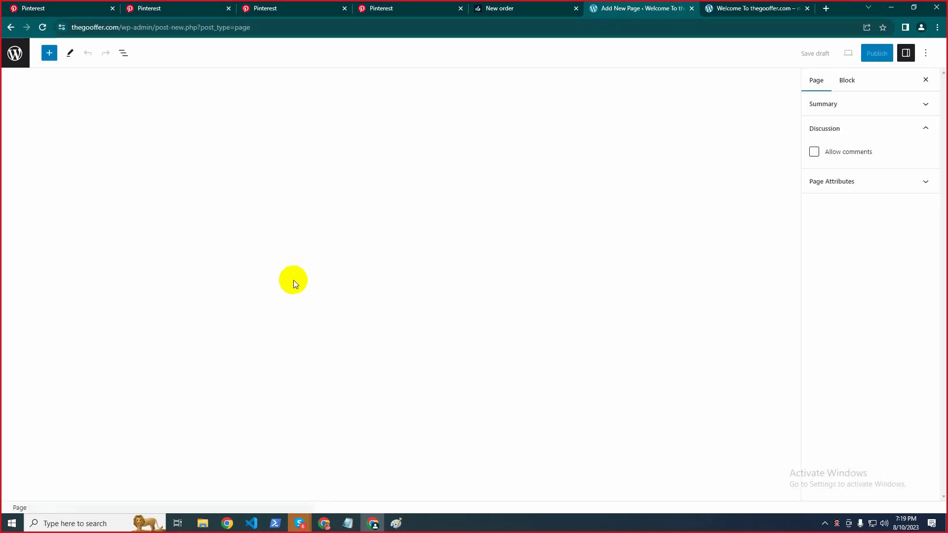
{"action": "left_click", "coordinate": [352, 524]}
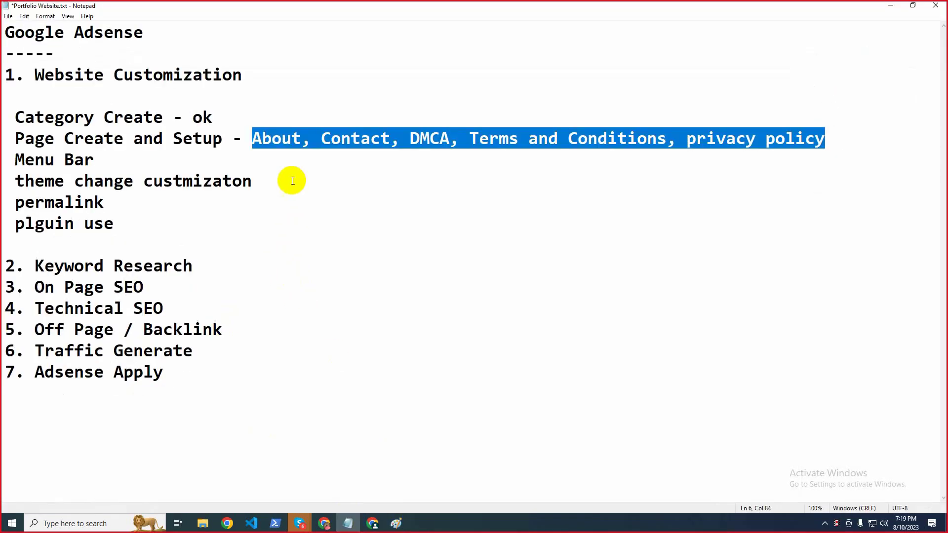
{"action": "double_click", "coordinate": [287, 138]}
{"action": "left_click_drag", "start_coordinate": [302, 138], "coordinate": [253, 138]}
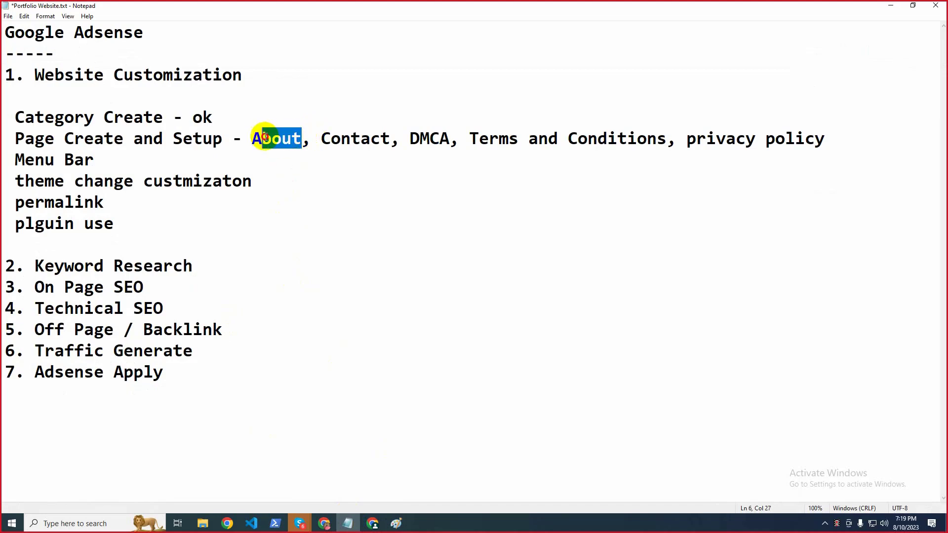
{"action": "left_click", "coordinate": [891, 6]}
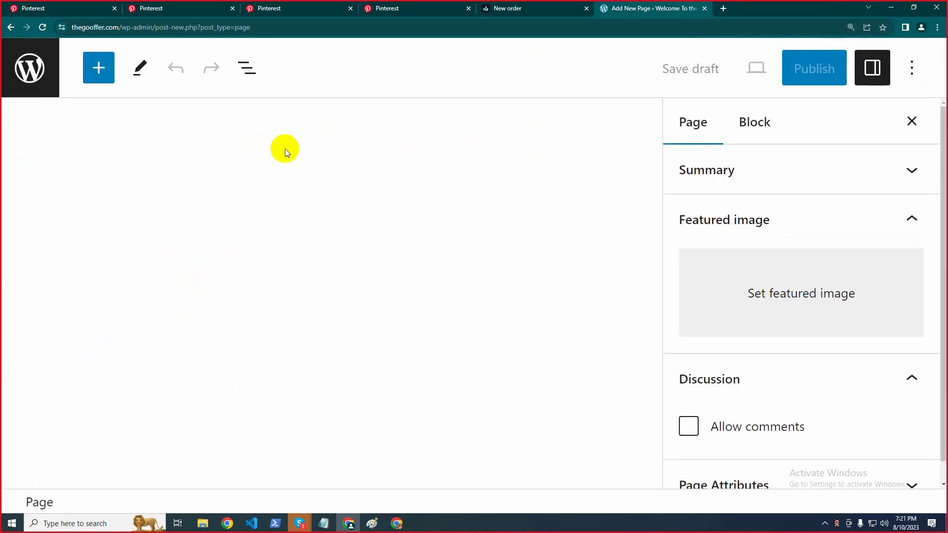
Title the new page 'About' at 100% zoom and place the cursor in the empty body
{"action": "key", "text": "ctrl+minus"}
{"action": "key", "text": "ctrl+minus"}
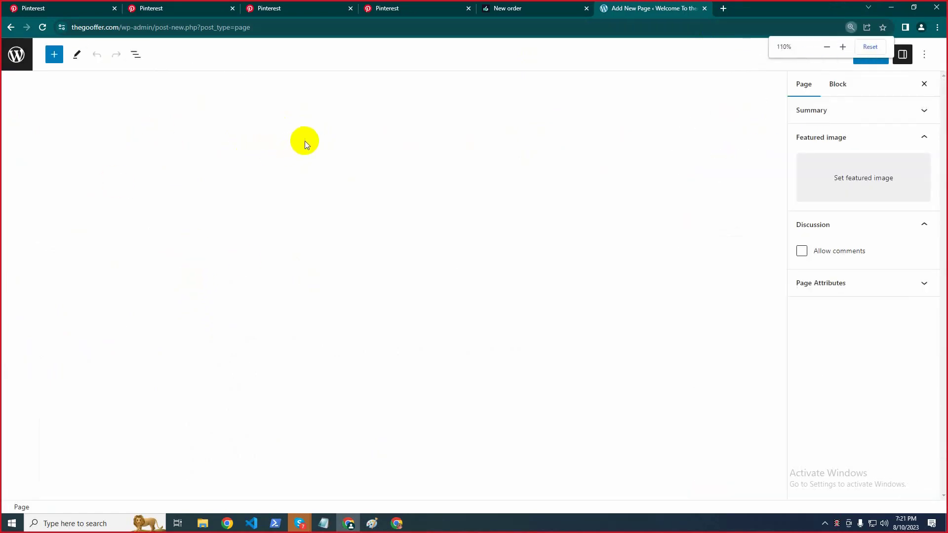
{"action": "key", "text": "ctrl+minus"}
{"action": "key", "text": "ctrl+minus"}
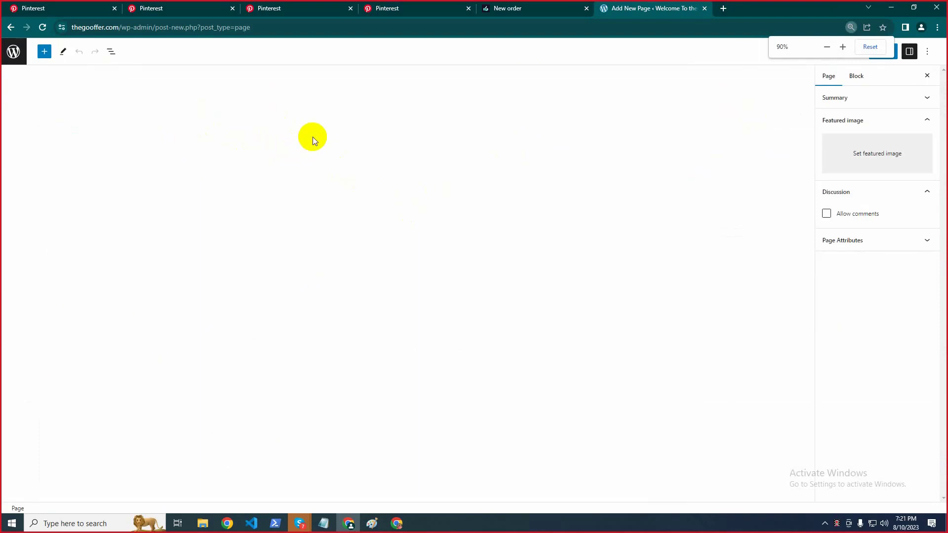
{"action": "key", "text": "ctrl+plus"}
{"action": "key", "text": "ctrl+plus"}
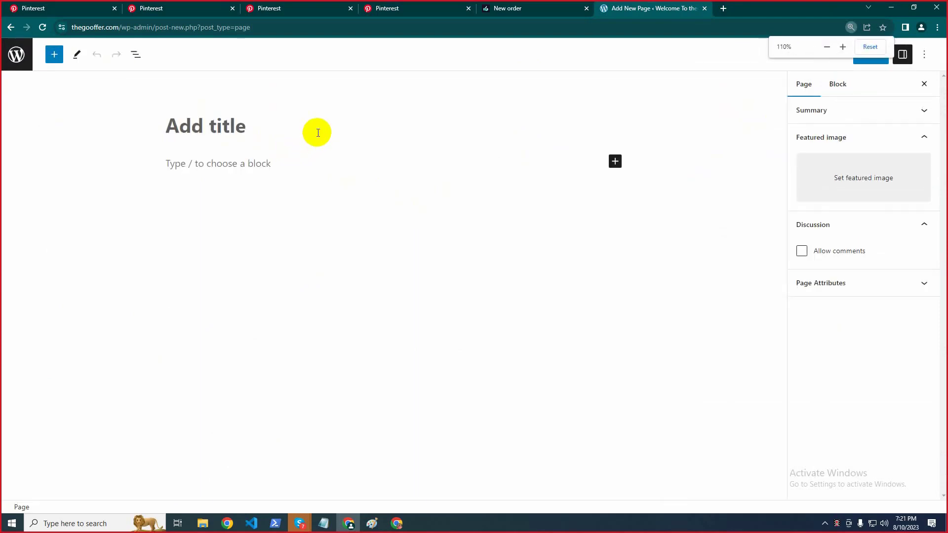
{"action": "left_click", "coordinate": [277, 125]}
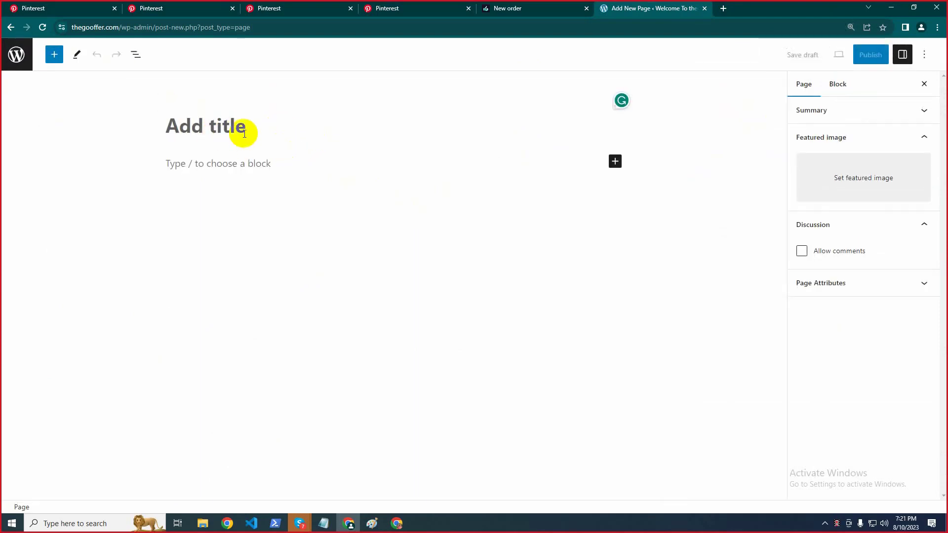
{"action": "key", "text": "ctrl+minus"}
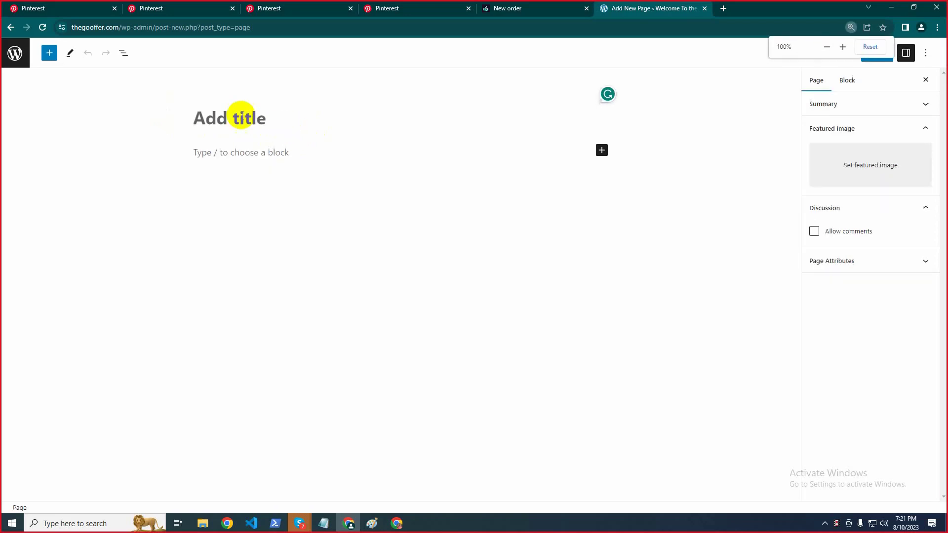
{"action": "type", "text": "A"}
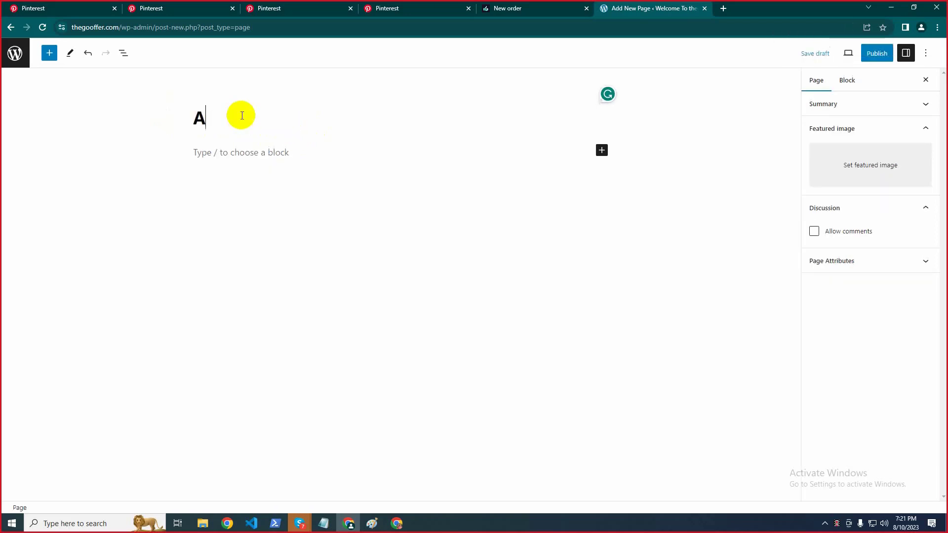
{"action": "type", "text": "bout"}
{"action": "left_click", "coordinate": [242, 152]}
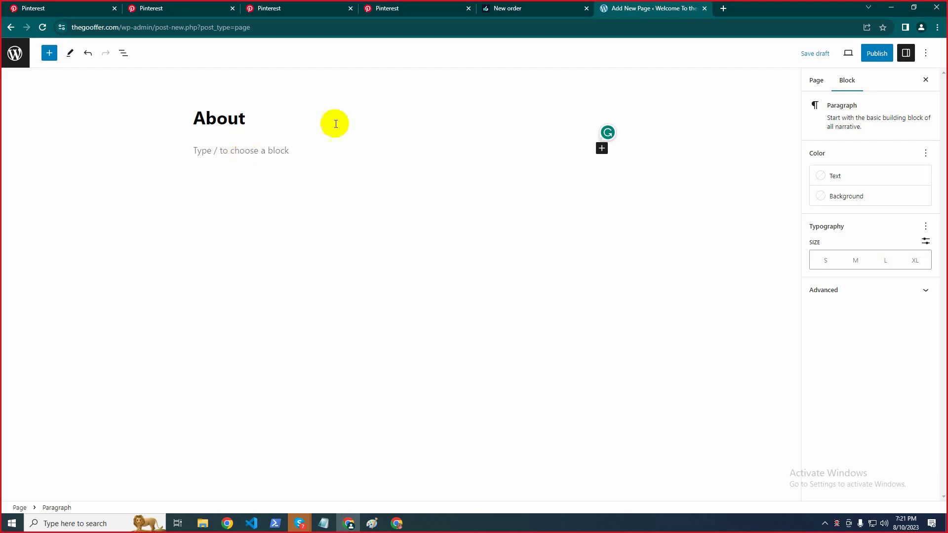
Search Google for 'chat' in a new tab and open the ChatGPT login page, minimizing Skype
{"action": "left_click", "coordinate": [720, 10]}
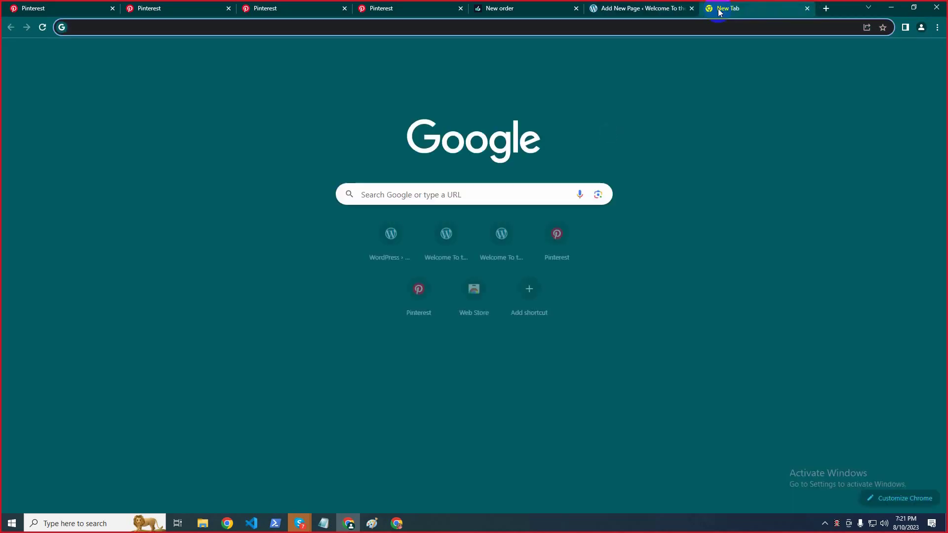
{"action": "type", "text": "chat"}
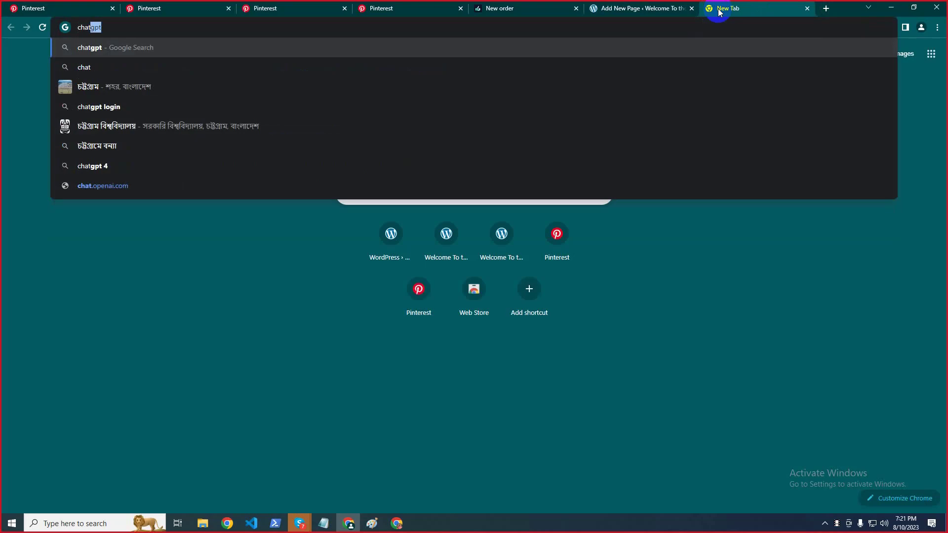
{"action": "key", "text": "Return"}
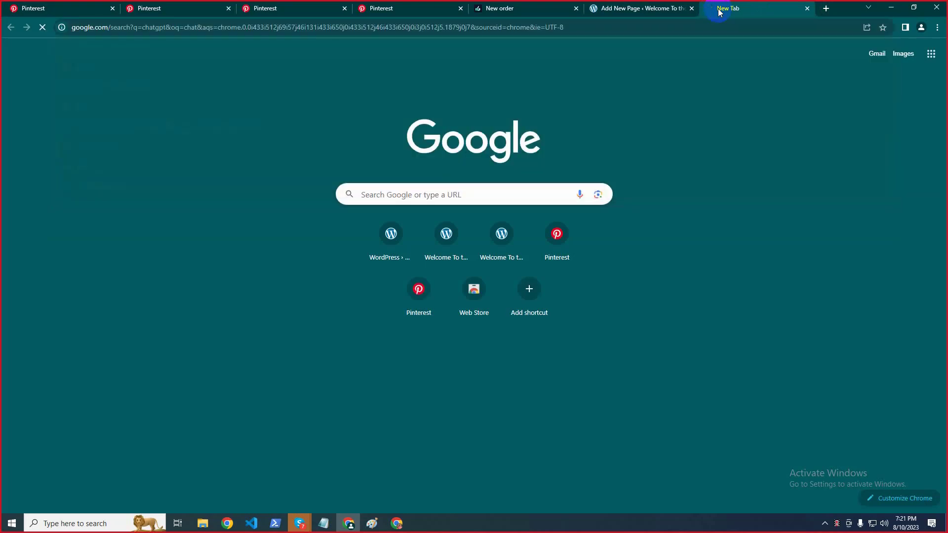
{"action": "left_click", "coordinate": [117, 168]}
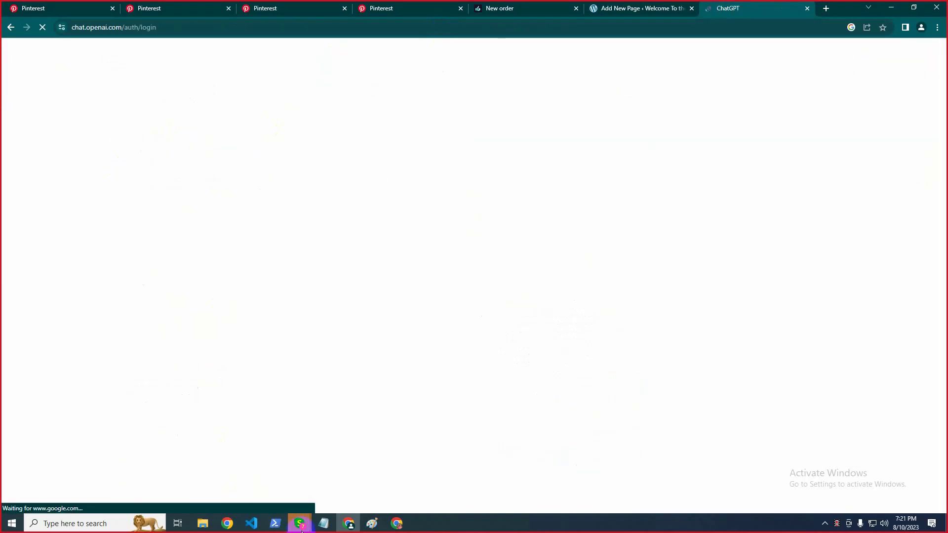
{"action": "mouse_move", "coordinate": [299, 523]}
{"action": "left_click", "coordinate": [226, 471]}
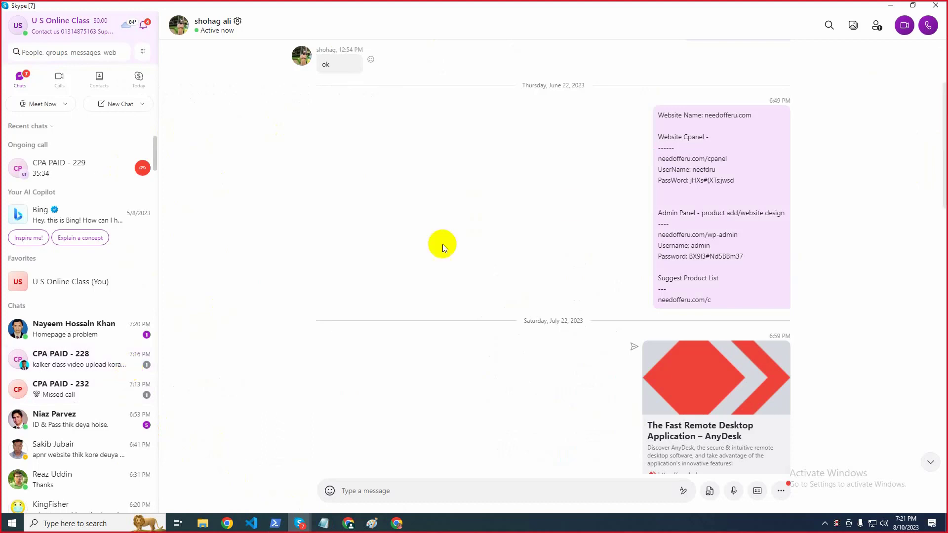
{"action": "left_click", "coordinate": [890, 5]}
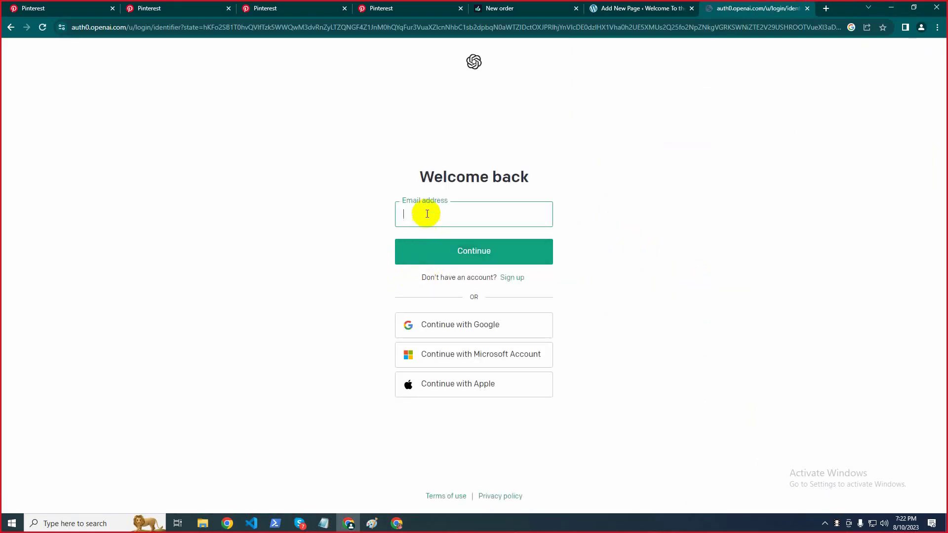
Sign in to ChatGPT with the account e-mail and password, then return to its tab
{"action": "left_click", "coordinate": [486, 261]}
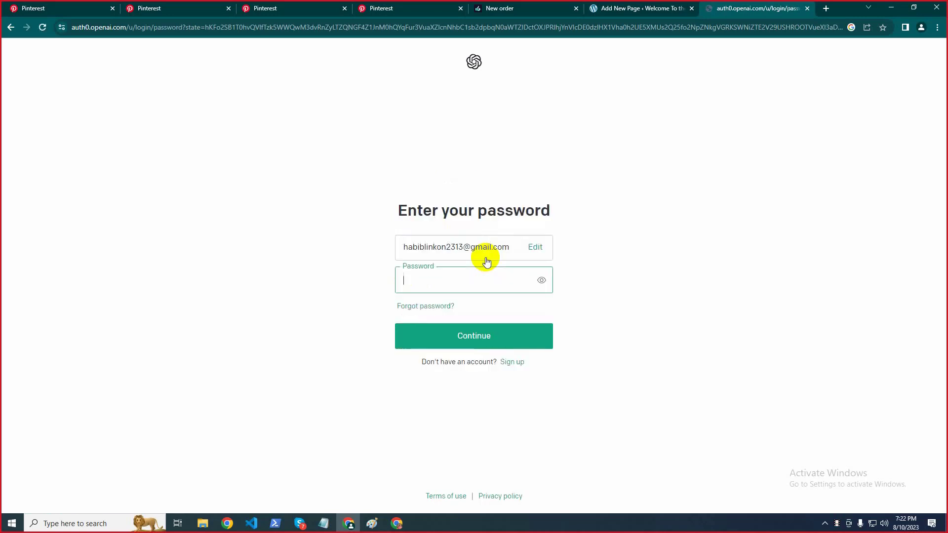
{"action": "type", "text": "••••••••••"}
{"action": "key", "text": "Return"}
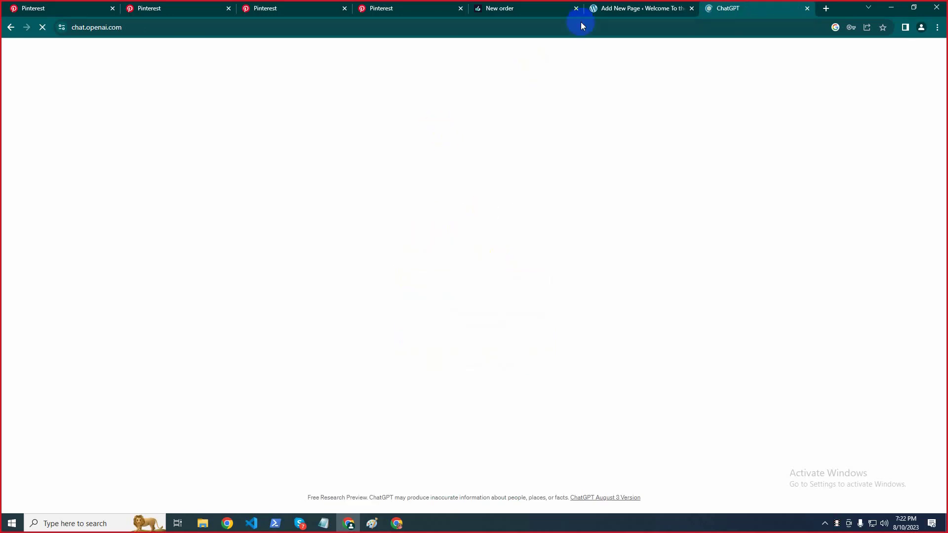
{"action": "left_click", "coordinate": [600, 8]}
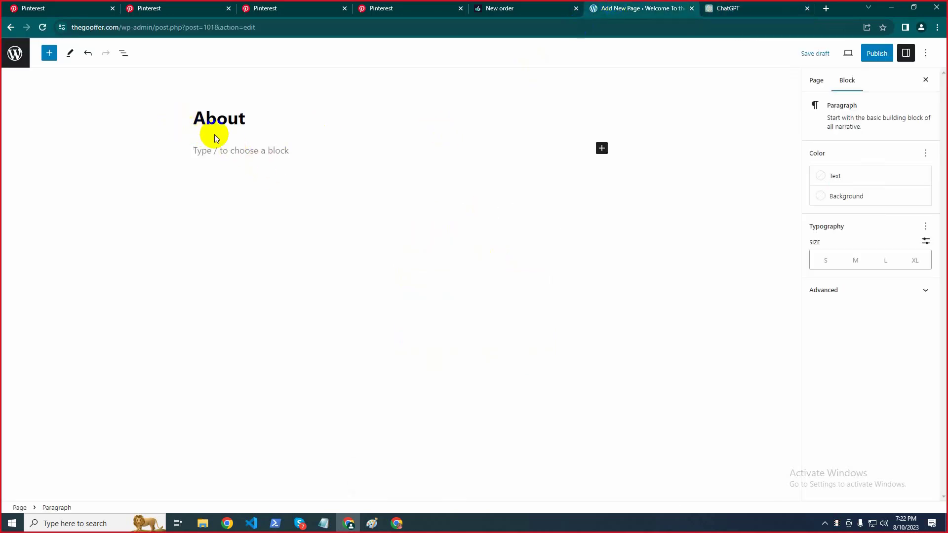
{"action": "left_click", "coordinate": [737, 6]}
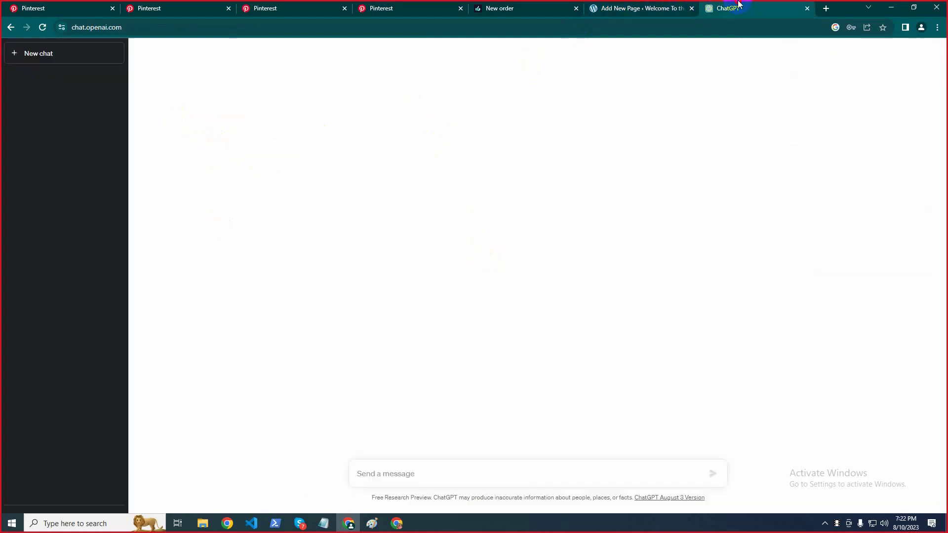
Dismiss the ChatGPT intro notices
{"action": "left_click", "coordinate": [555, 358]}
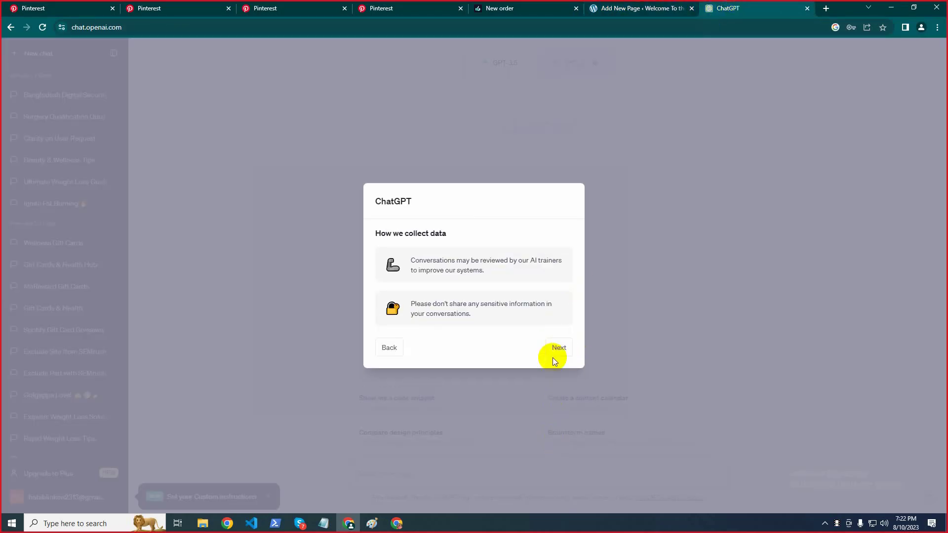
{"action": "left_click", "coordinate": [559, 348]}
{"action": "left_click", "coordinate": [562, 348]}
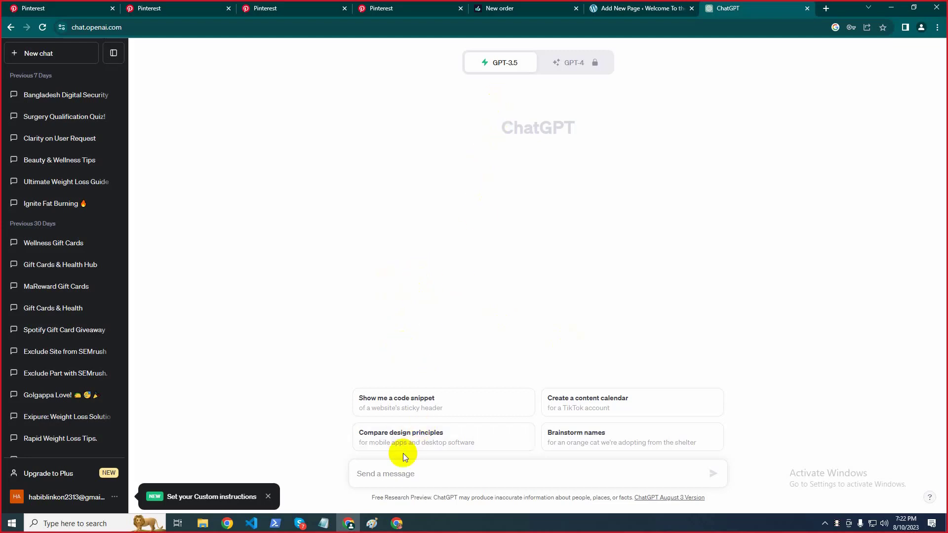
Begin typing the prompt 'write a website about page description on' in the message box
{"action": "left_click", "coordinate": [390, 480]}
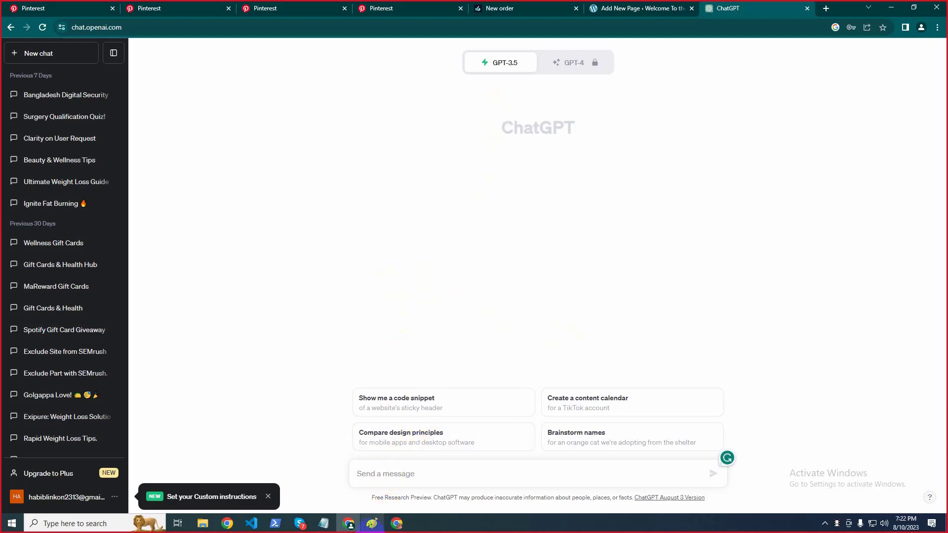
{"action": "type", "text": "wri"}
{"action": "type", "text": "te"}
{"action": "type", "text": " a about "}
{"action": "type", "text": "page"}
{"action": "type", "text": " des"}
{"action": "type", "text": "cri"}
{"action": "type", "text": "ption"}
{"action": "type", "text": " website"}
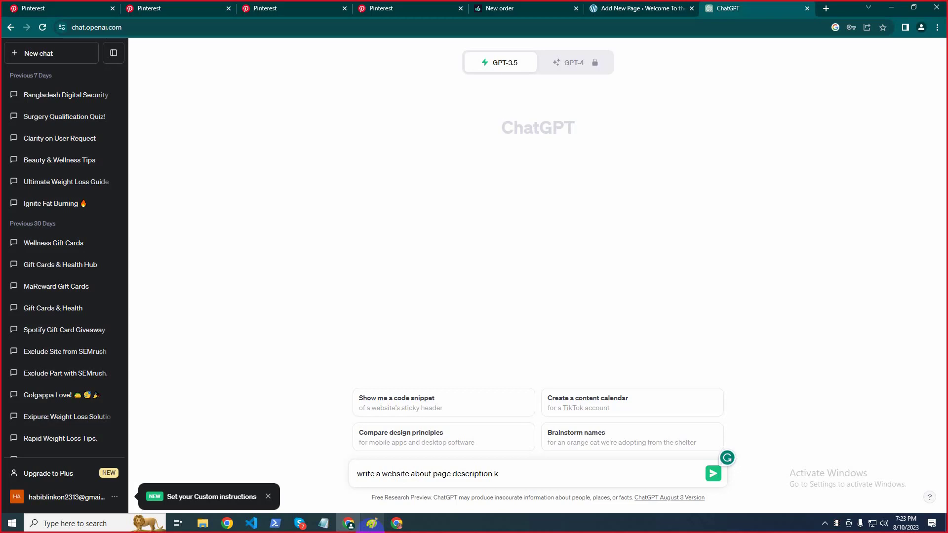
{"action": "type", "text": "eyword"}
{"action": "key", "text": "BackSpace"}
{"action": "key", "text": "BackSpace"}
{"action": "key", "text": "BackSpace"}
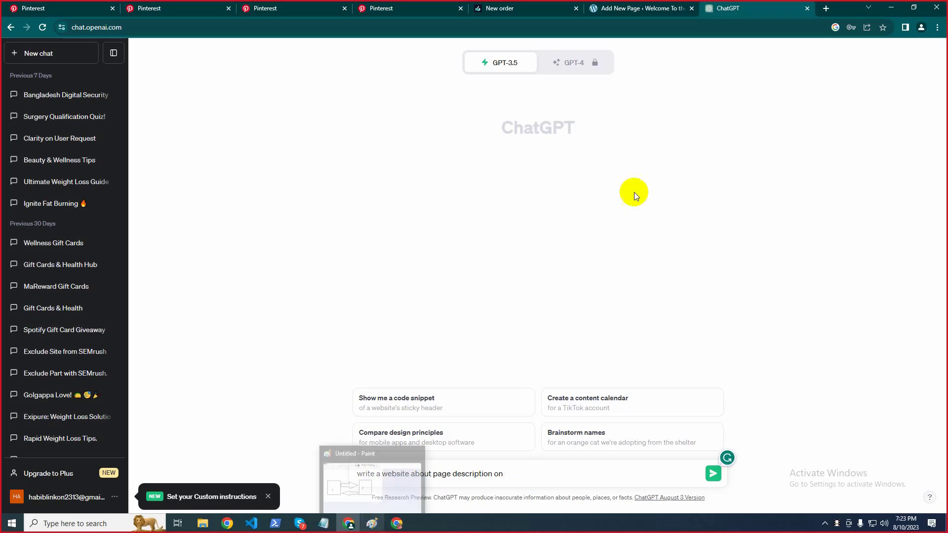
{"action": "left_click", "coordinate": [600, 8]}
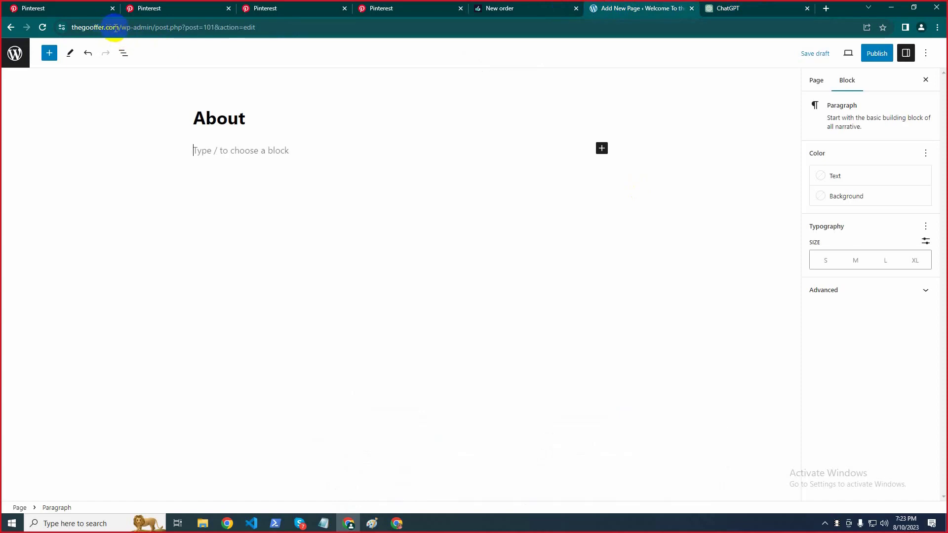
{"action": "left_click_drag", "start_coordinate": [119, 28], "coordinate": [140, 31]}
{"action": "left_click", "coordinate": [93, 27]}
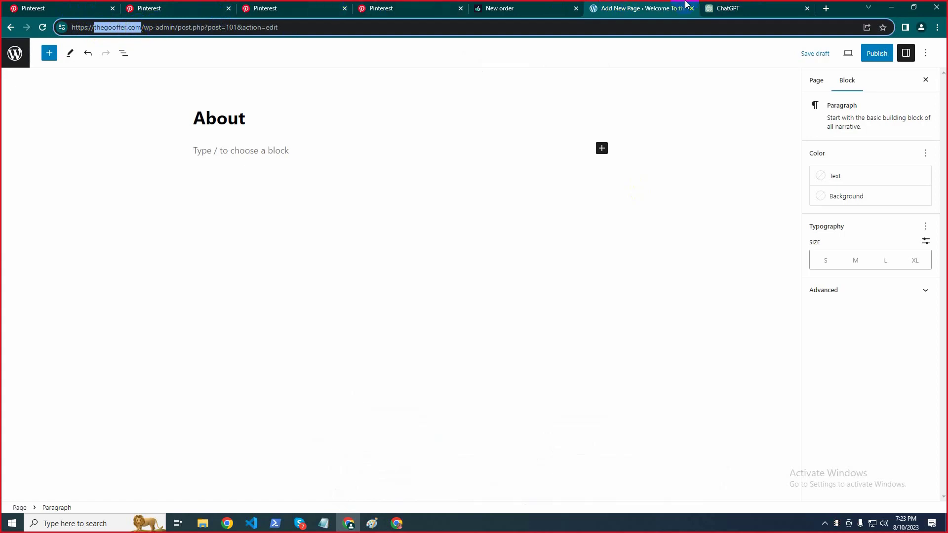
{"action": "left_click", "coordinate": [725, 9]}
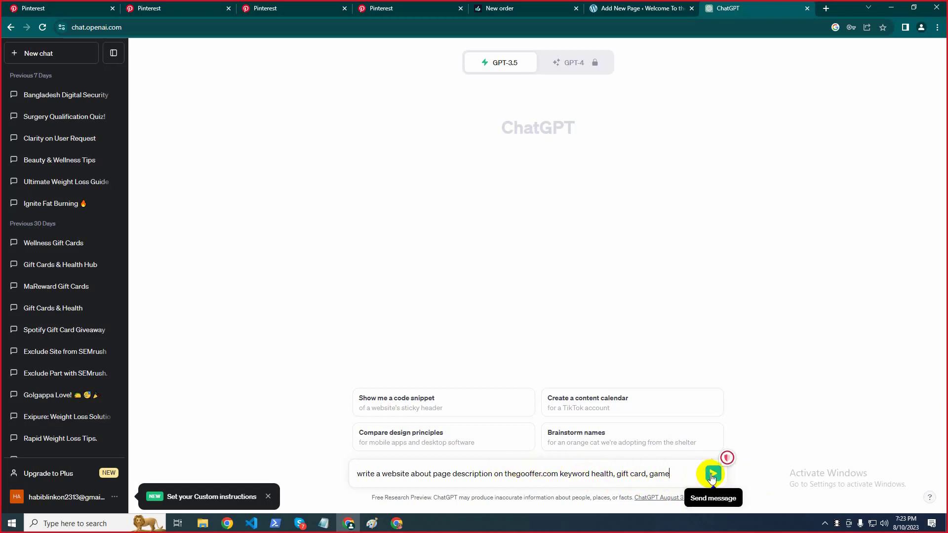
Send the thegooffer.com About prompt and copy the full health, gift cards and games reply
{"action": "left_click", "coordinate": [712, 475]}
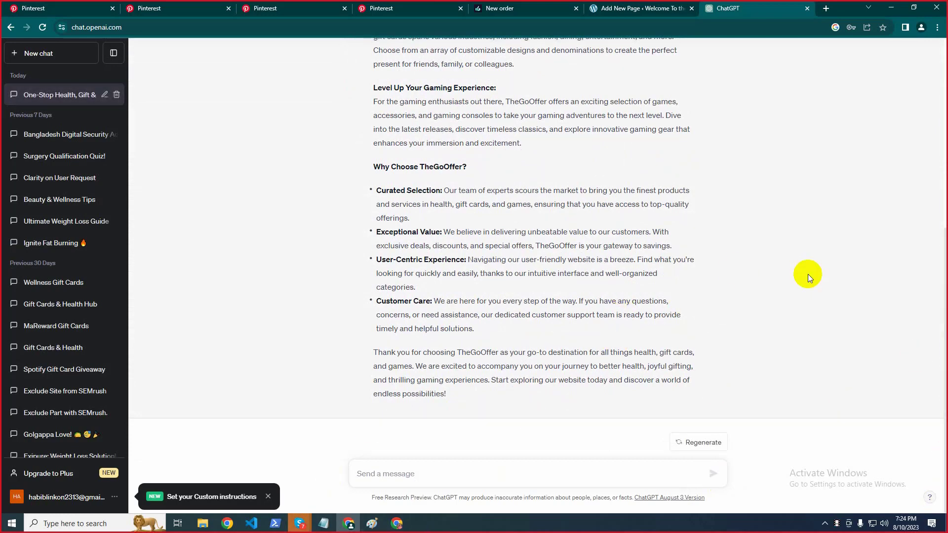
{"action": "scroll", "coordinate": [494, 244], "scroll_direction": "up", "scroll_amount": 3}
{"action": "scroll", "coordinate": [493, 244], "scroll_direction": "up", "scroll_amount": 3}
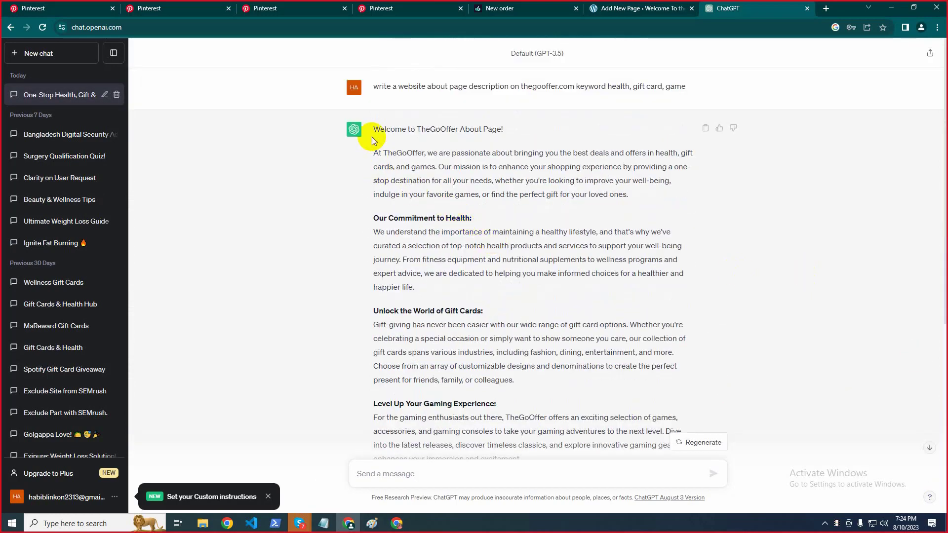
{"action": "left_click_drag", "start_coordinate": [374, 130], "coordinate": [465, 393]}
{"action": "scroll", "coordinate": [553, 346], "scroll_direction": "down", "scroll_amount": 6}
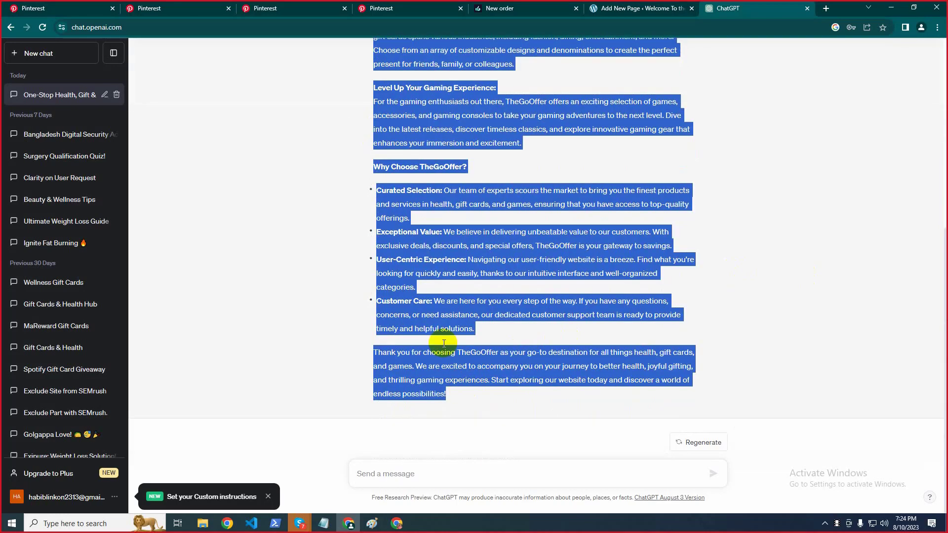
{"action": "right_click", "coordinate": [419, 248]}
{"action": "left_click", "coordinate": [434, 254]}
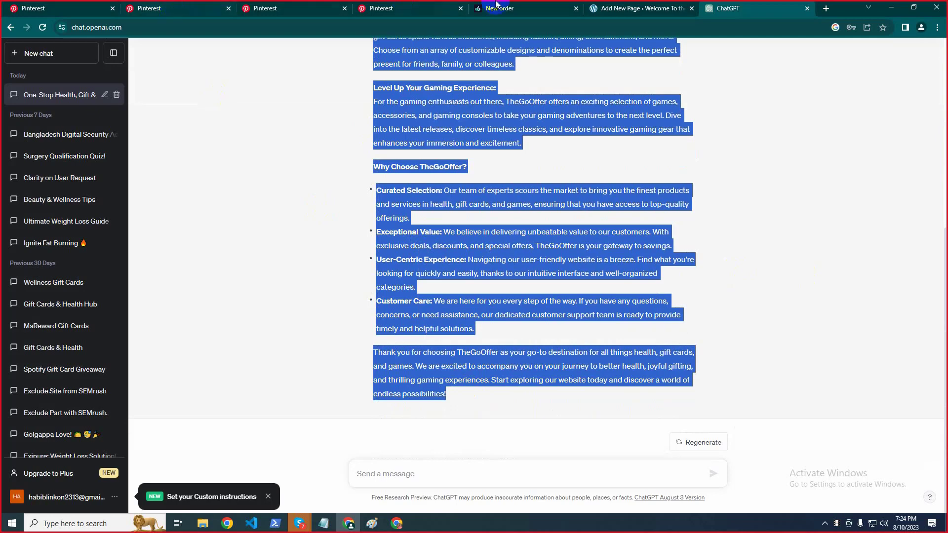
{"action": "left_click", "coordinate": [608, 8]}
Paste the TheGoOffer description into the About page body
{"action": "left_click", "coordinate": [237, 153]}
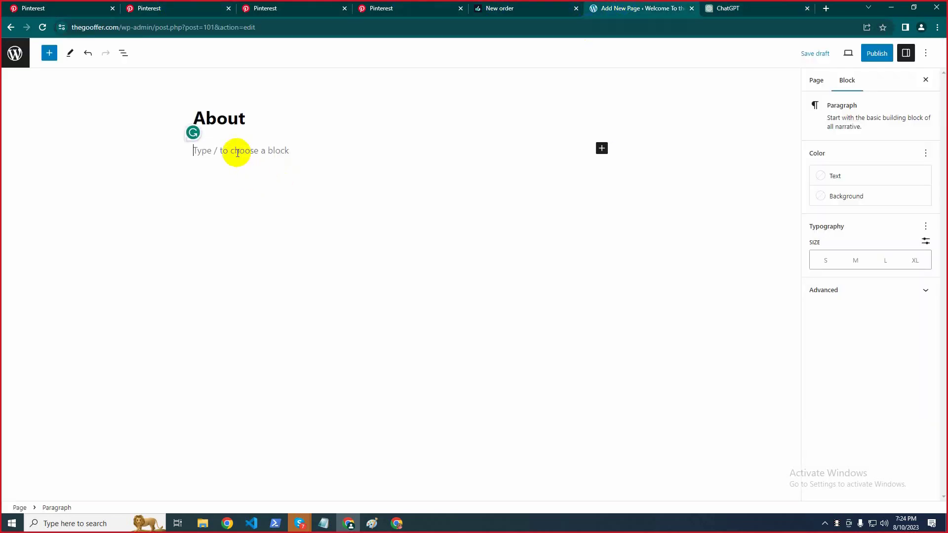
{"action": "key", "text": "ctrl+v"}
{"action": "left_click", "coordinate": [155, 209]}
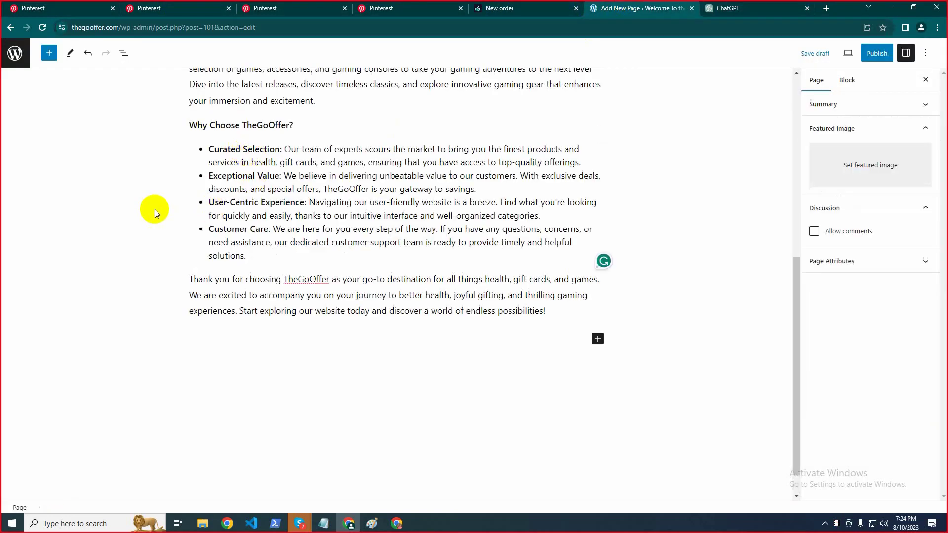
{"action": "scroll", "coordinate": [155, 209], "scroll_direction": "up", "scroll_amount": 10}
{"action": "scroll", "coordinate": [85, 221], "scroll_direction": "down", "scroll_amount": 8}
{"action": "scroll", "coordinate": [290, 250], "scroll_direction": "up", "scroll_amount": 8}
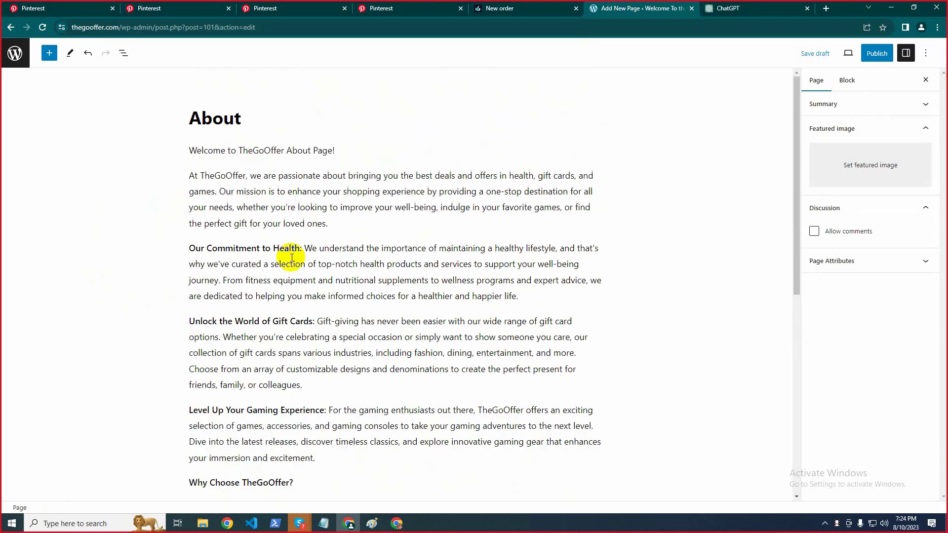
Add an empty paragraph above the Welcome line and open a blank Chrome tab
{"action": "left_click", "coordinate": [191, 148]}
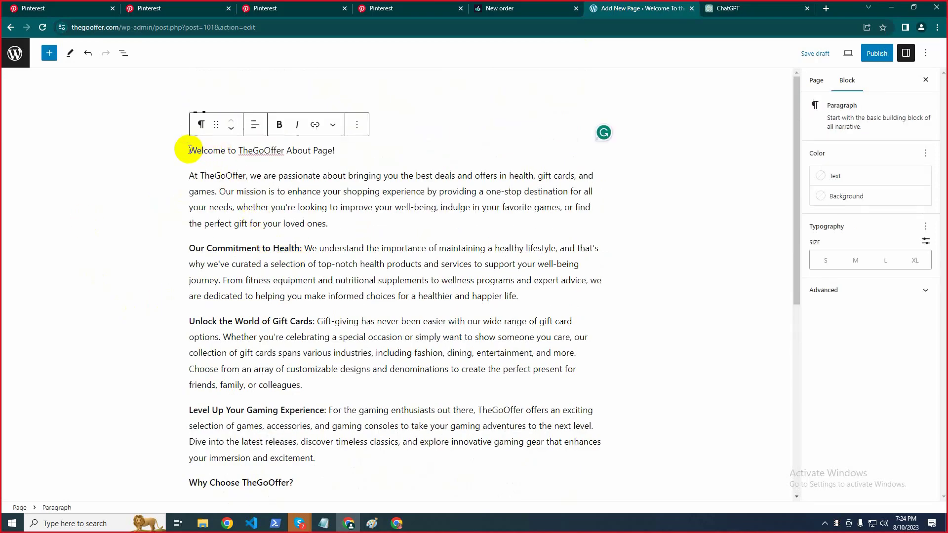
{"action": "key", "text": "Return"}
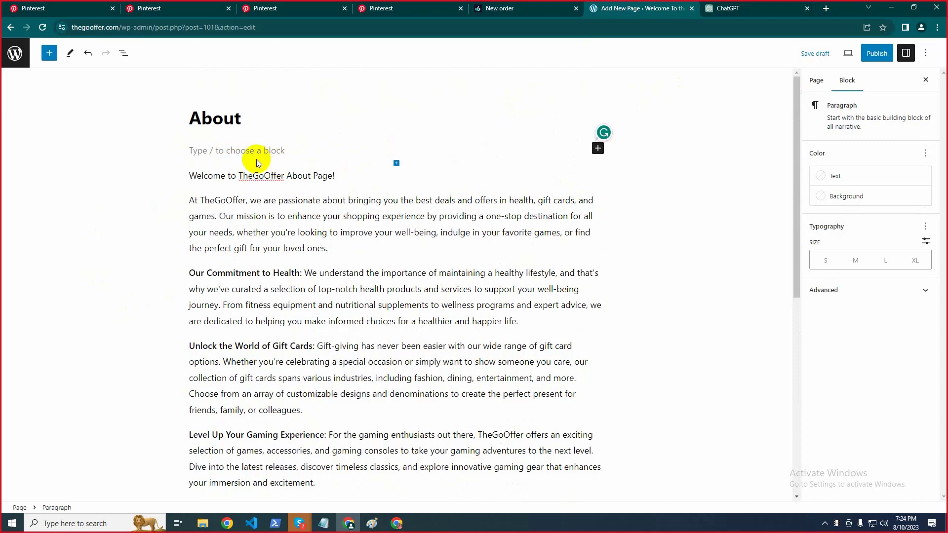
{"action": "left_click", "coordinate": [827, 9]}
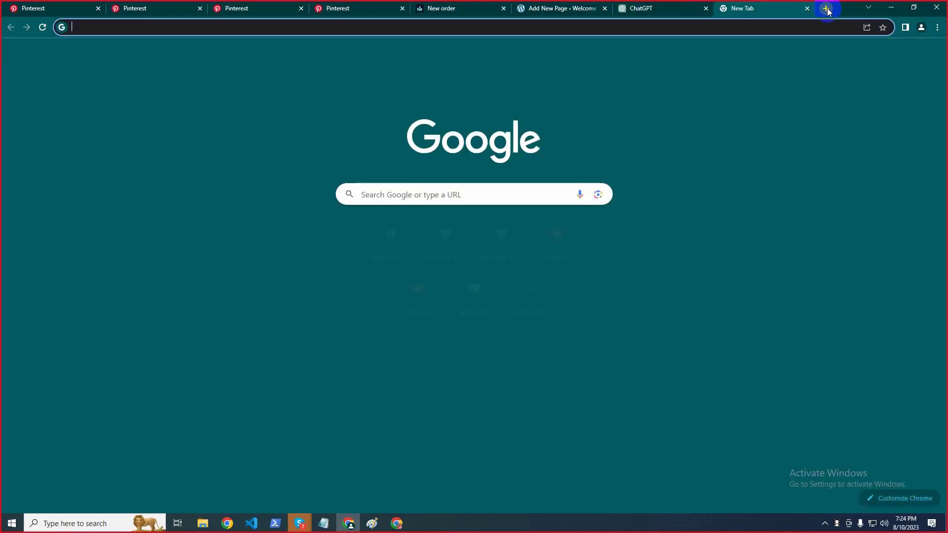
Search Google for 'canva' and open the canva.com home page
{"action": "type", "text": "canva"}
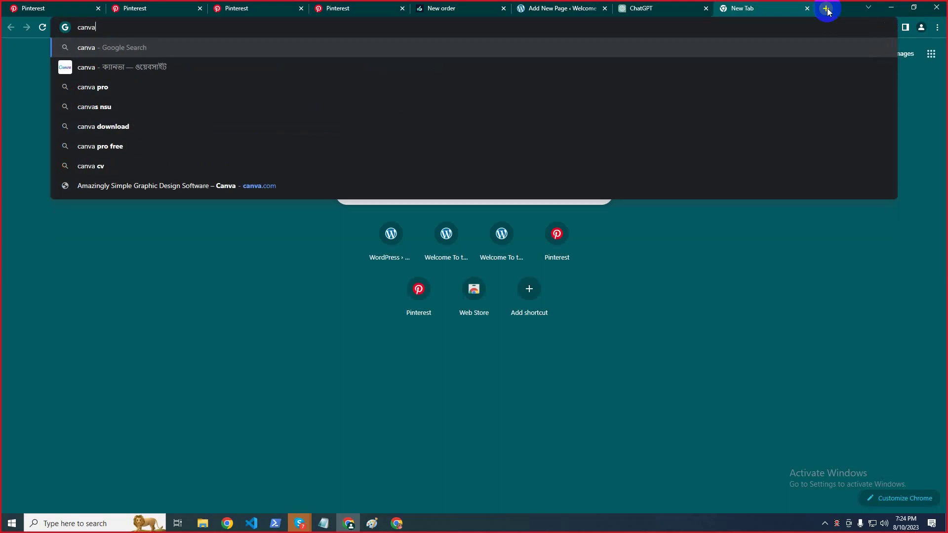
{"action": "key", "text": "Return"}
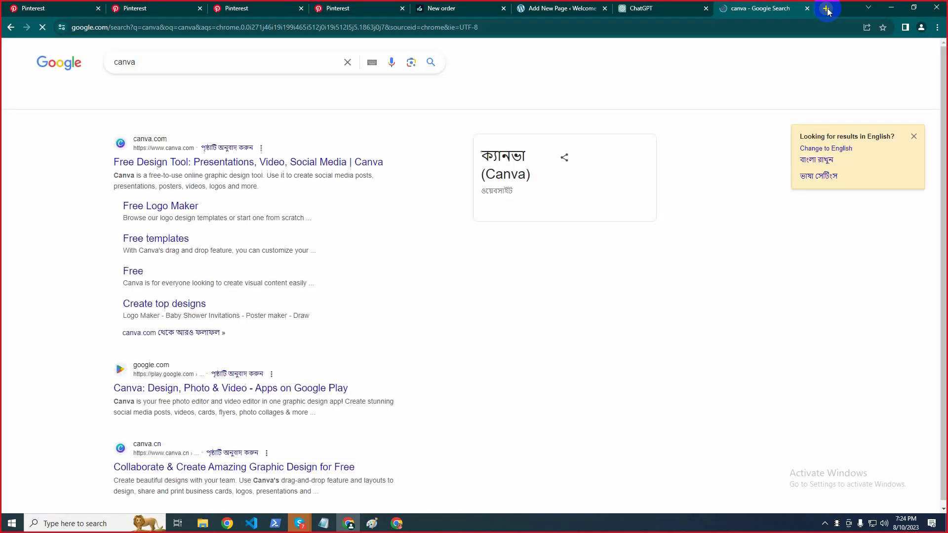
{"action": "left_click", "coordinate": [151, 161]}
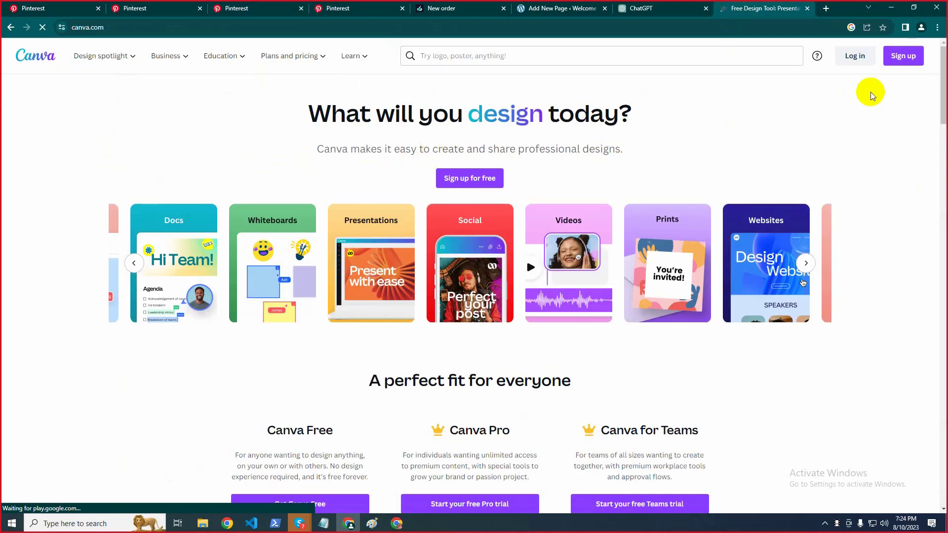
Log in to Canva with e-mail, fixing stray digits in the address, then the account password
{"action": "left_click", "coordinate": [862, 58]}
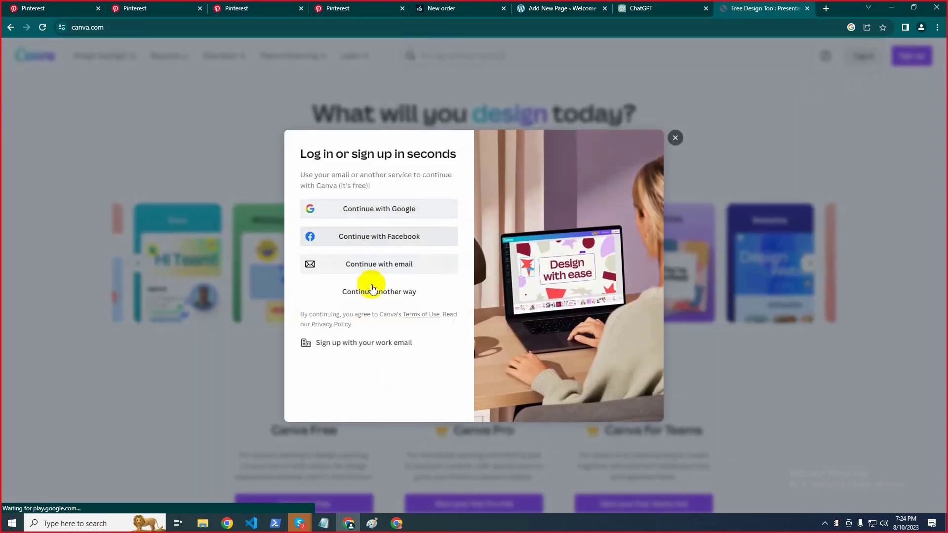
{"action": "left_click", "coordinate": [383, 265]}
{"action": "left_click", "coordinate": [412, 244]}
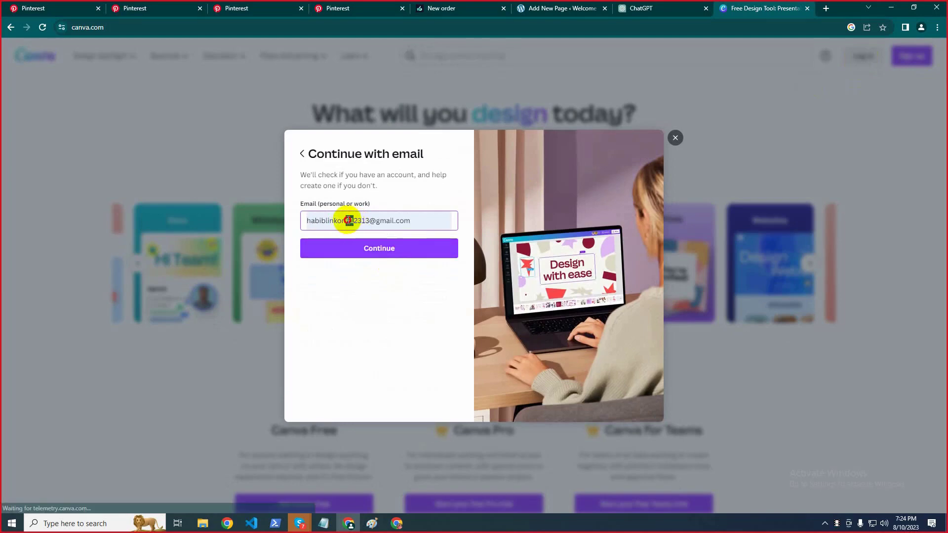
{"action": "left_click_drag", "start_coordinate": [345, 220], "coordinate": [354, 220]}
{"action": "key", "text": "BackSpace"}
{"action": "key", "text": "Return"}
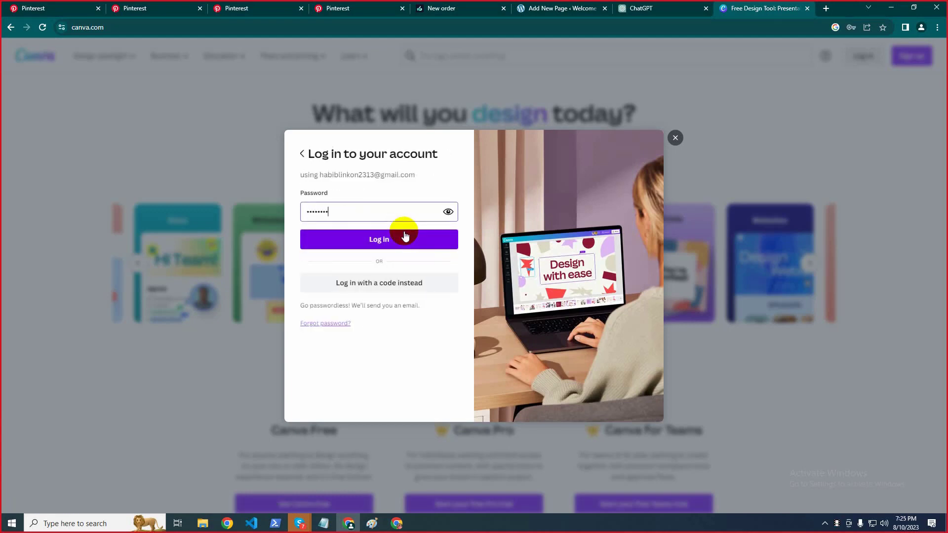
{"action": "left_click", "coordinate": [404, 233]}
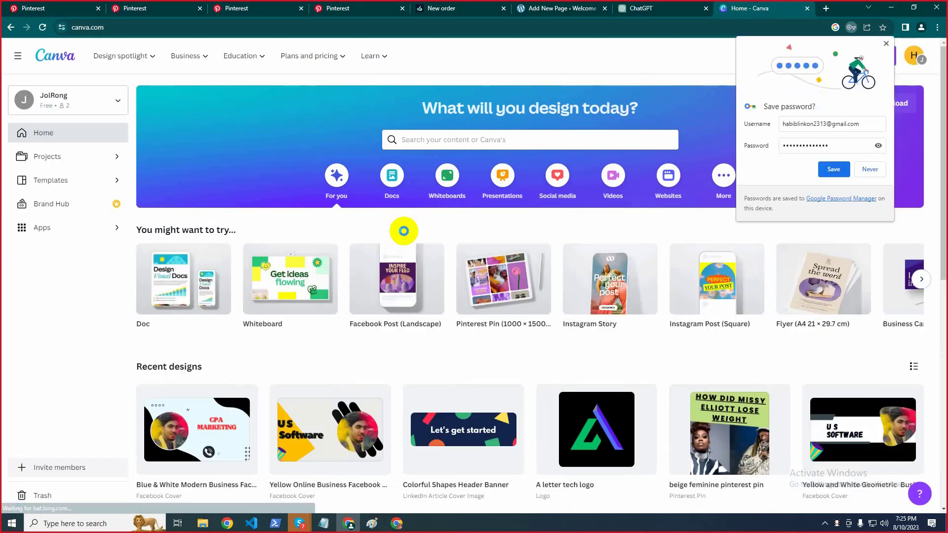
Decline saving the password and search Canva templates for 'website banner'
{"action": "left_click", "coordinate": [869, 169]}
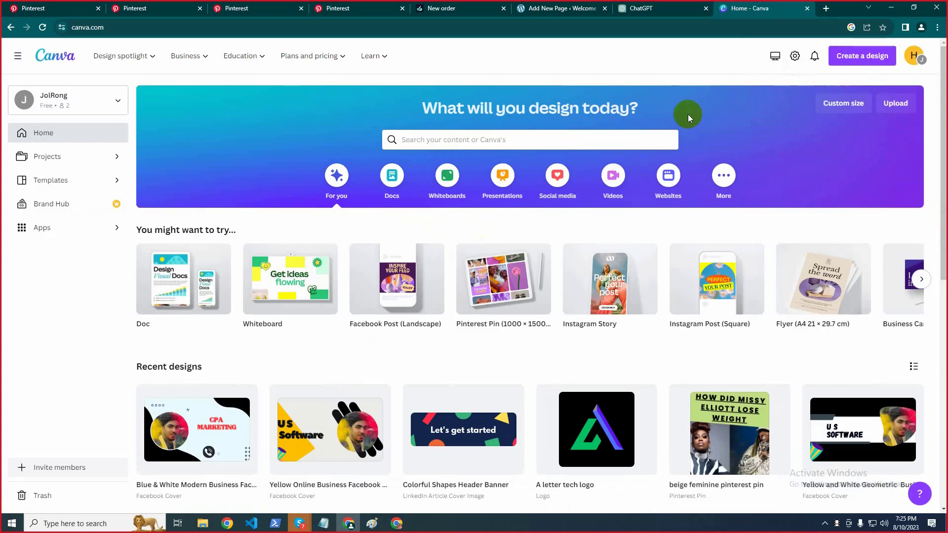
{"action": "left_click", "coordinate": [508, 140]}
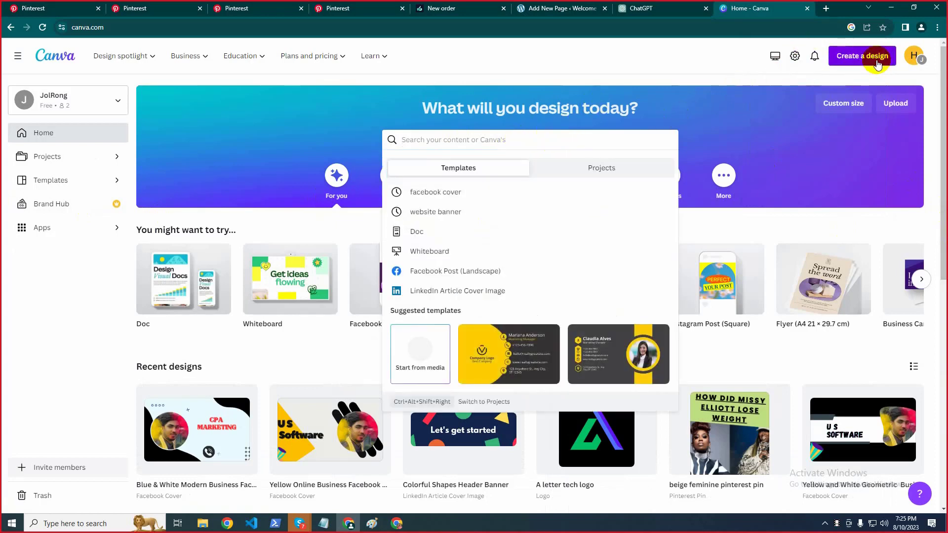
{"action": "type", "text": "web"}
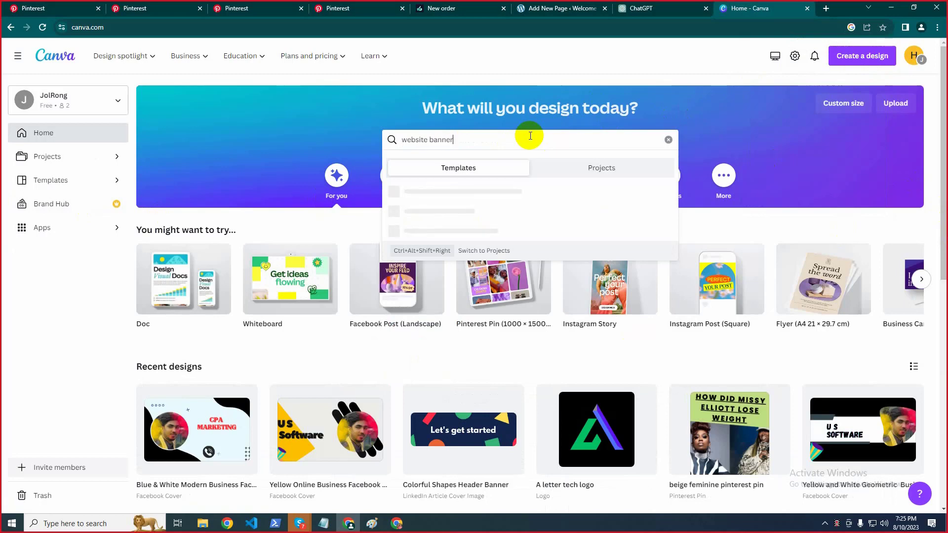
{"action": "type", "text": "site banner"}
{"action": "key", "text": "Return"}
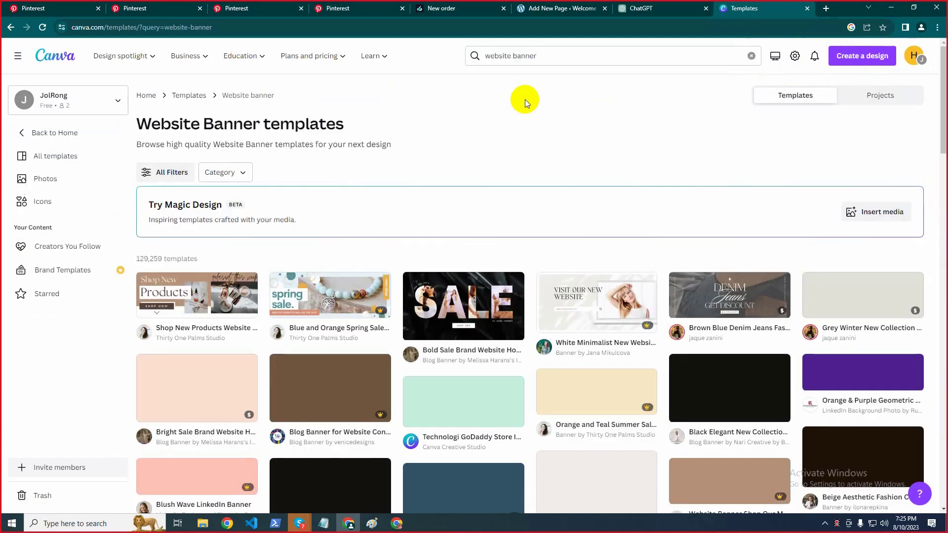
{"action": "scroll", "coordinate": [525, 100], "scroll_direction": "down", "scroll_amount": 4}
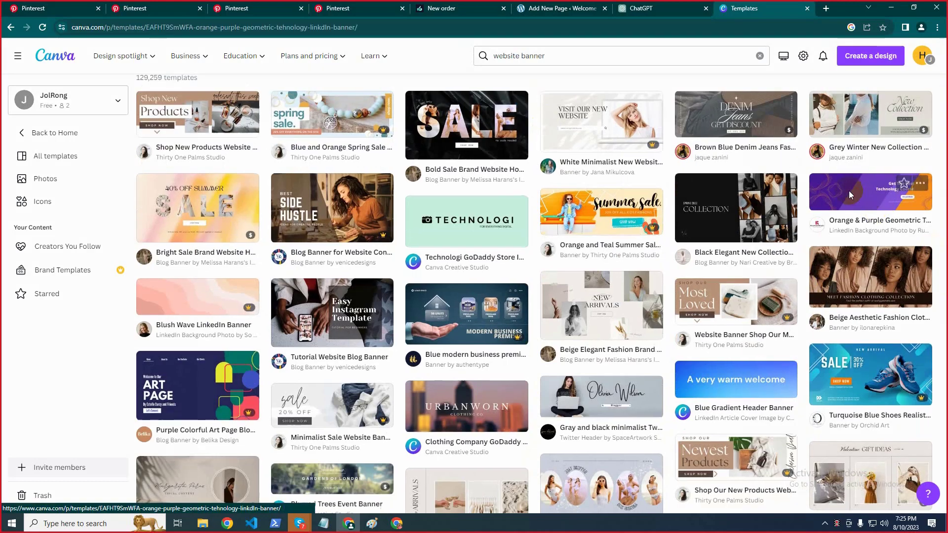
Open the Orange & Purple Geometric banner template for customizing in a new editor tab
{"action": "left_click", "coordinate": [849, 194]}
{"action": "left_click", "coordinate": [669, 168]}
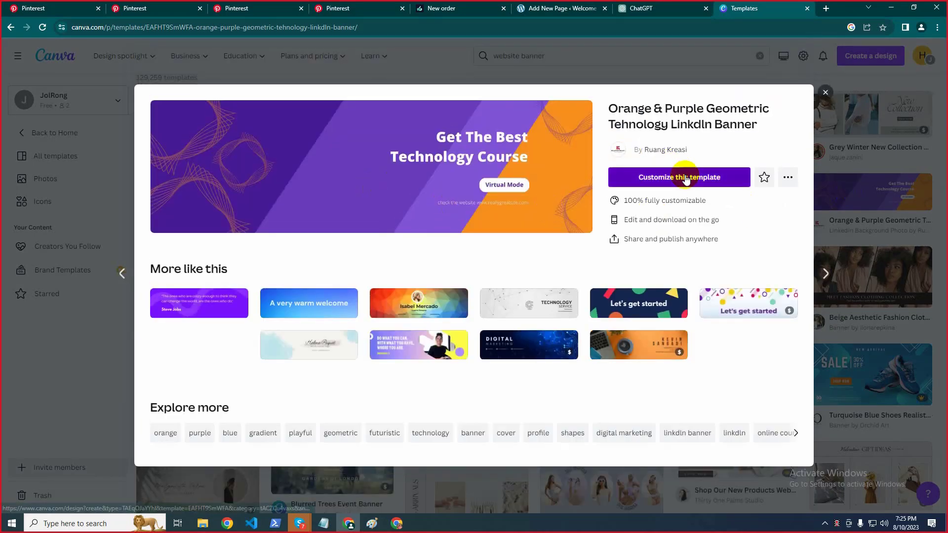
{"action": "key", "text": "ctrl+shift+Tab"}
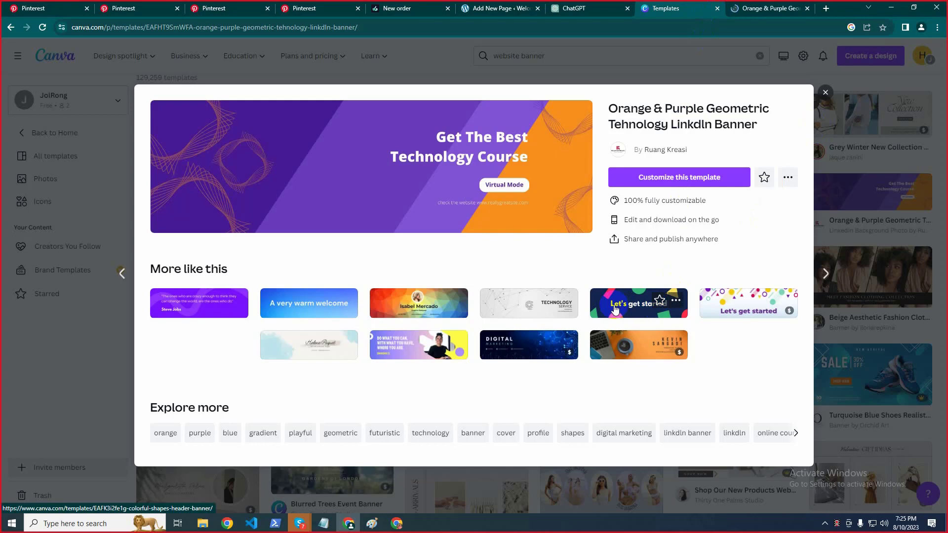
{"action": "key", "text": "ctrl+Tab"}
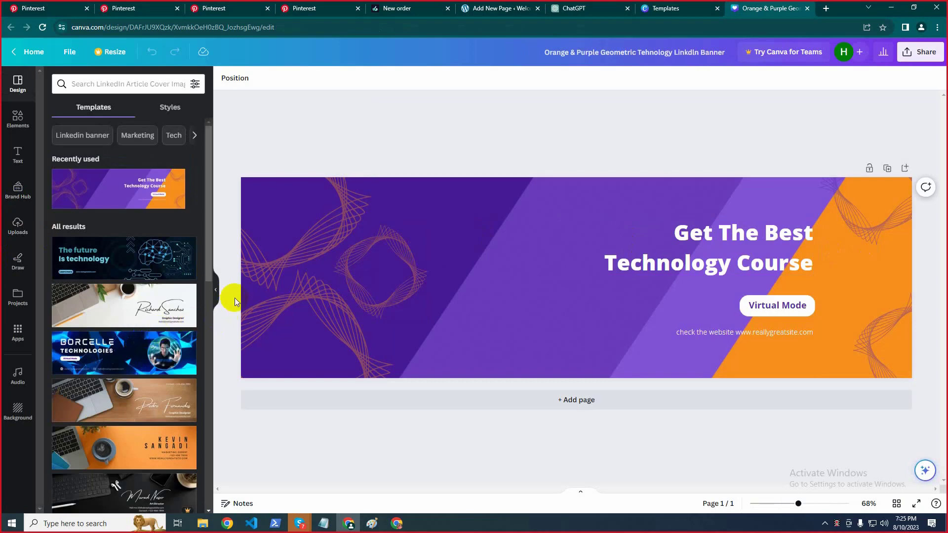
Switch to the laptop-and-coffee design and change the name text to 'About Us'
{"action": "left_click", "coordinate": [113, 307]}
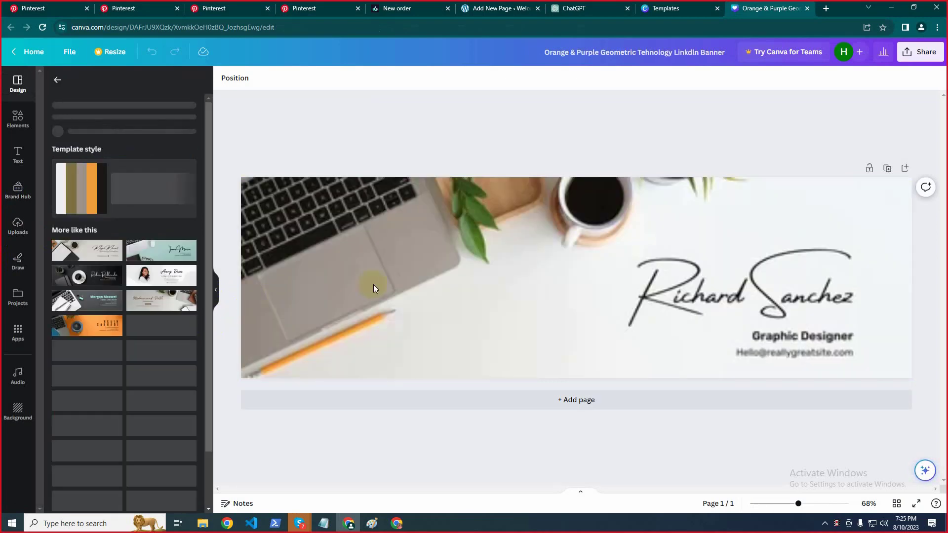
{"action": "left_click", "coordinate": [577, 295]}
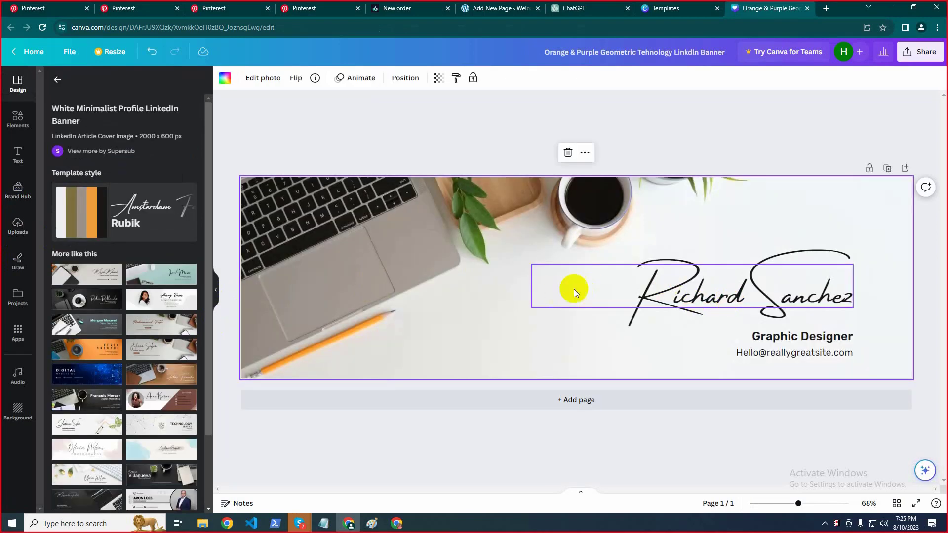
{"action": "double_click", "coordinate": [775, 295]}
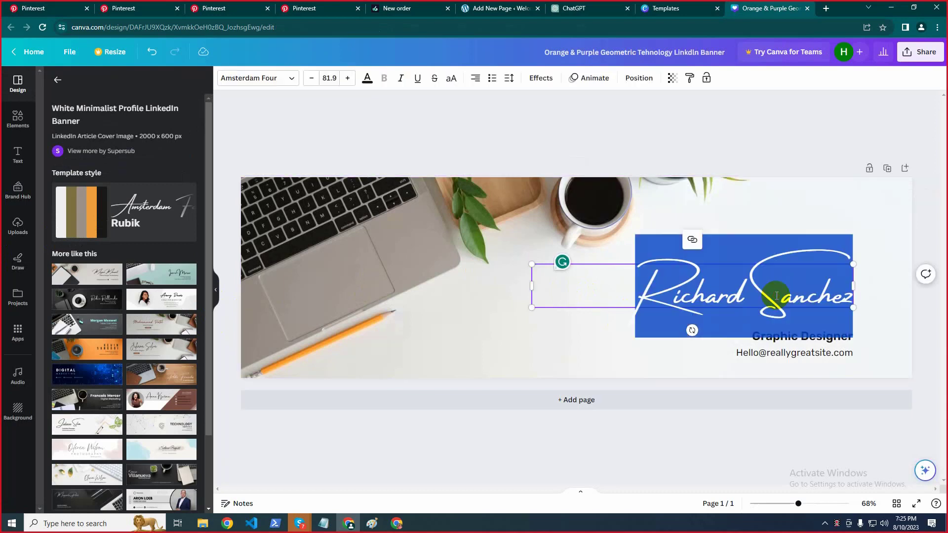
{"action": "type", "text": "About"}
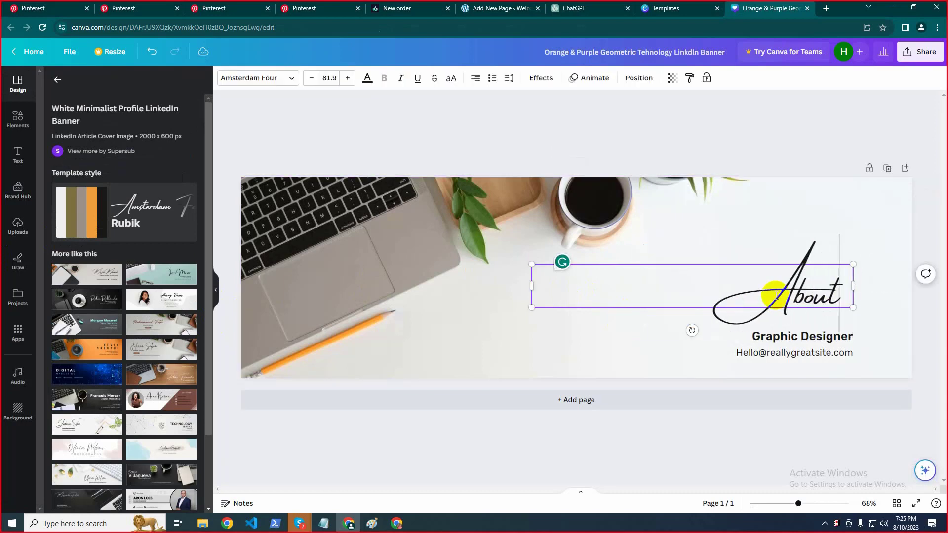
{"action": "type", "text": " Us"}
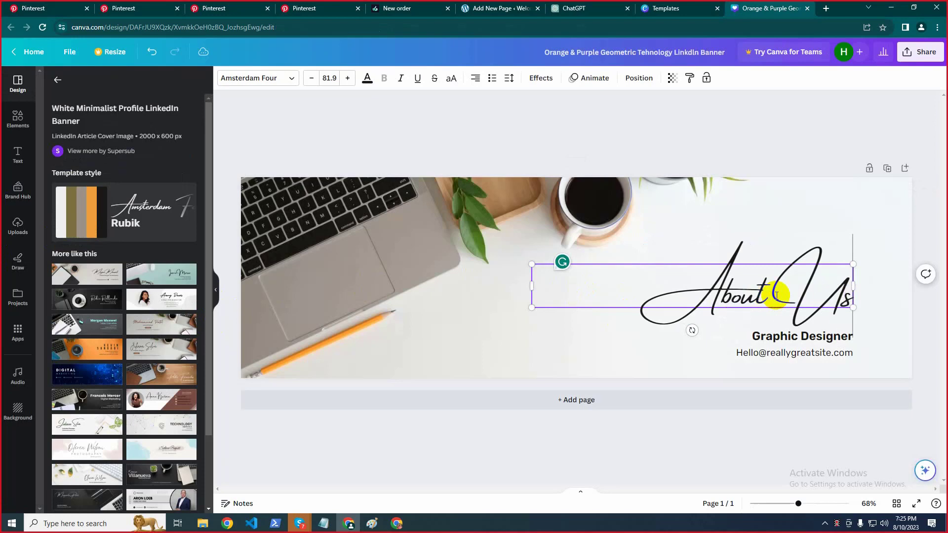
Delete the Graphic Designer and email lines and move the About Us heading left and down
{"action": "left_click", "coordinate": [784, 339]}
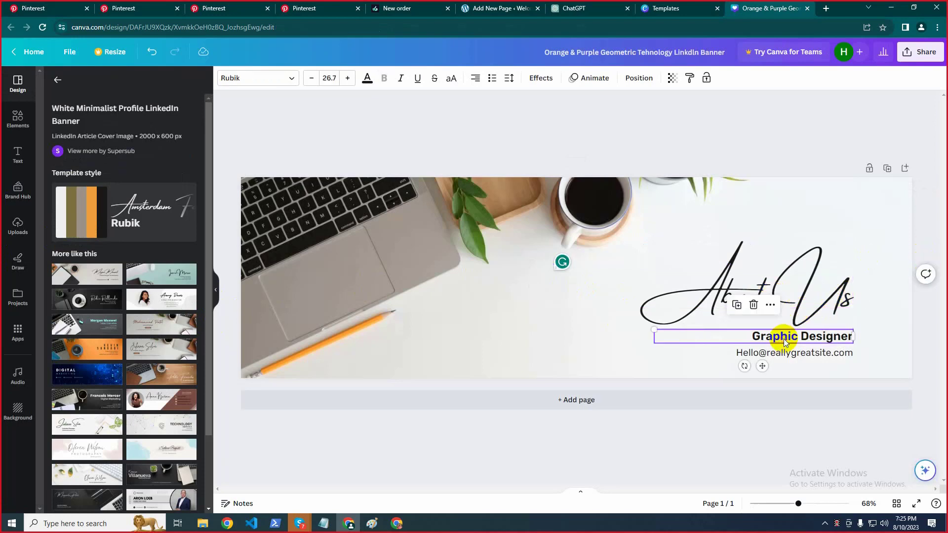
{"action": "key", "text": "Delete"}
{"action": "left_click", "coordinate": [784, 352]}
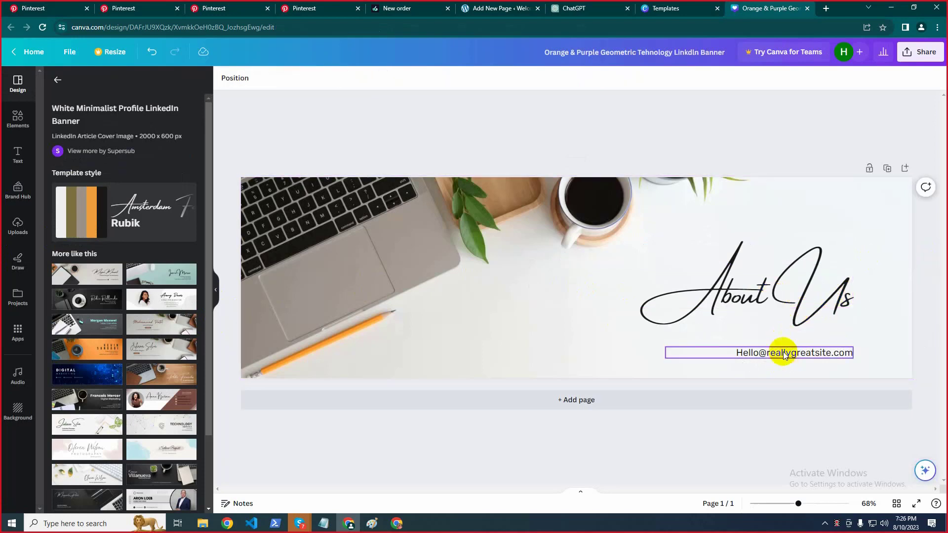
{"action": "double_click", "coordinate": [784, 352]}
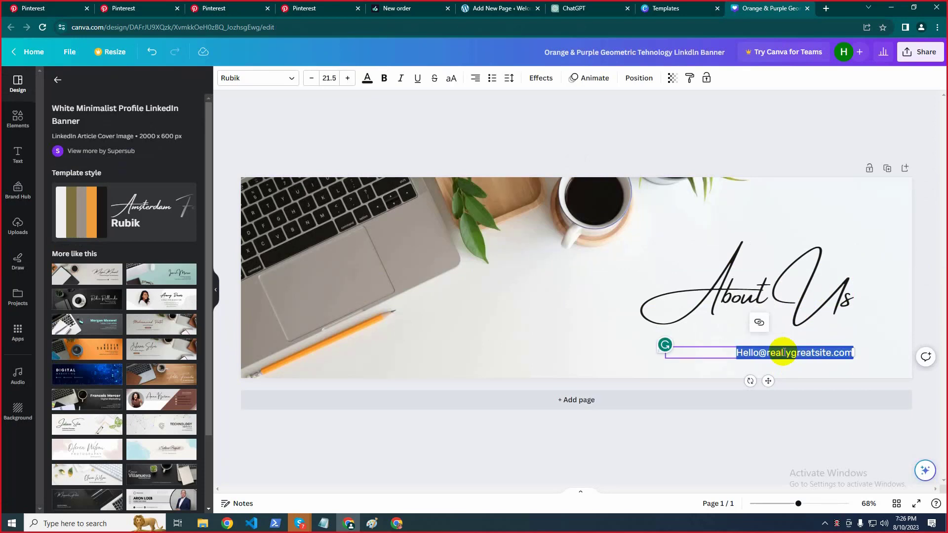
{"action": "key", "text": "BackSpace"}
{"action": "left_click", "coordinate": [755, 290]}
{"action": "left_click_drag", "start_coordinate": [756, 290], "coordinate": [742, 303]}
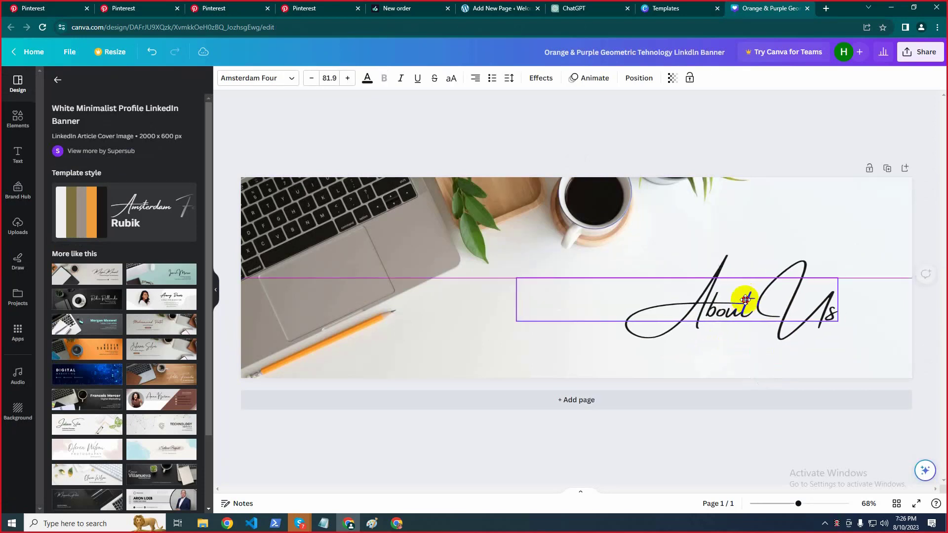
{"action": "left_click", "coordinate": [238, 78]}
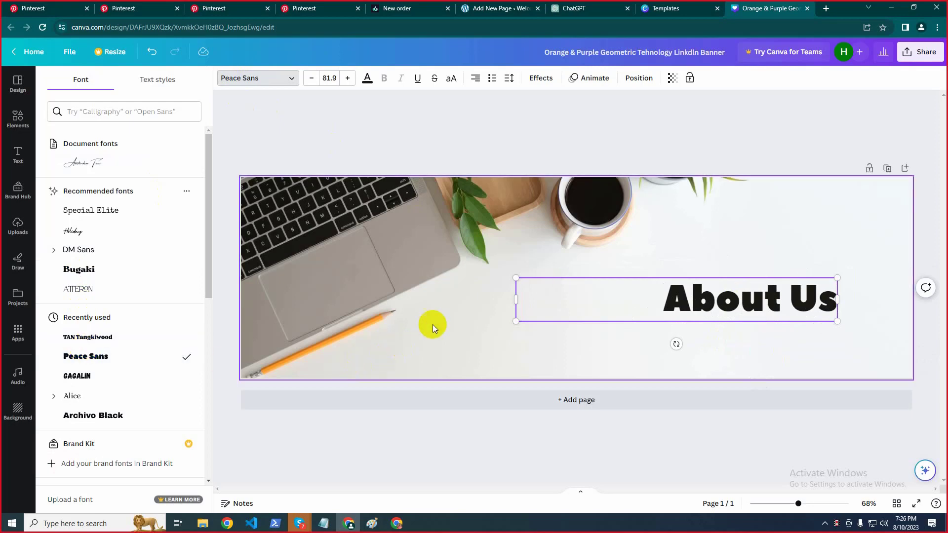
Set the heading font to Peace Sans and nudge the About Us heading slightly lower
{"action": "left_click", "coordinate": [116, 356]}
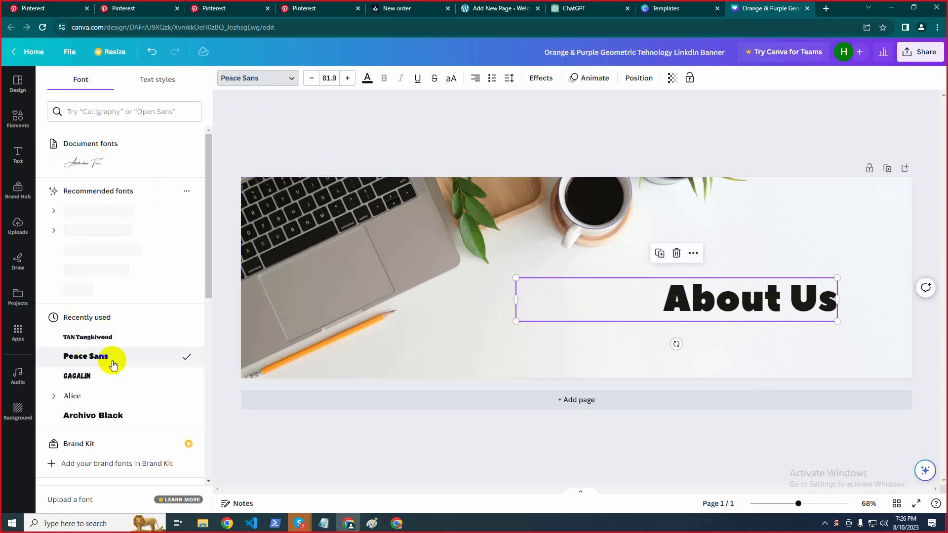
{"action": "left_click", "coordinate": [704, 296]}
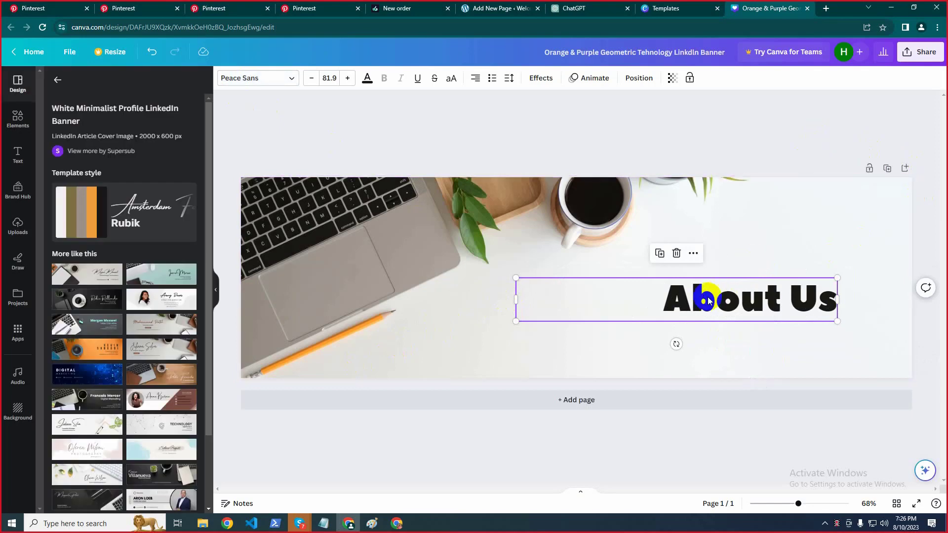
{"action": "left_click", "coordinate": [806, 254]}
{"action": "left_click", "coordinate": [751, 306]}
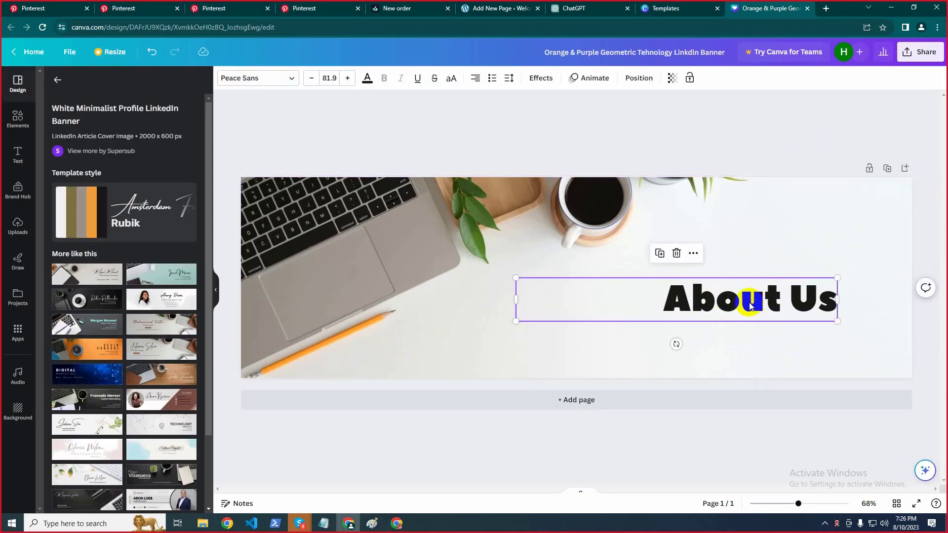
{"action": "left_click_drag", "start_coordinate": [750, 306], "coordinate": [732, 295]}
{"action": "left_click", "coordinate": [810, 122]}
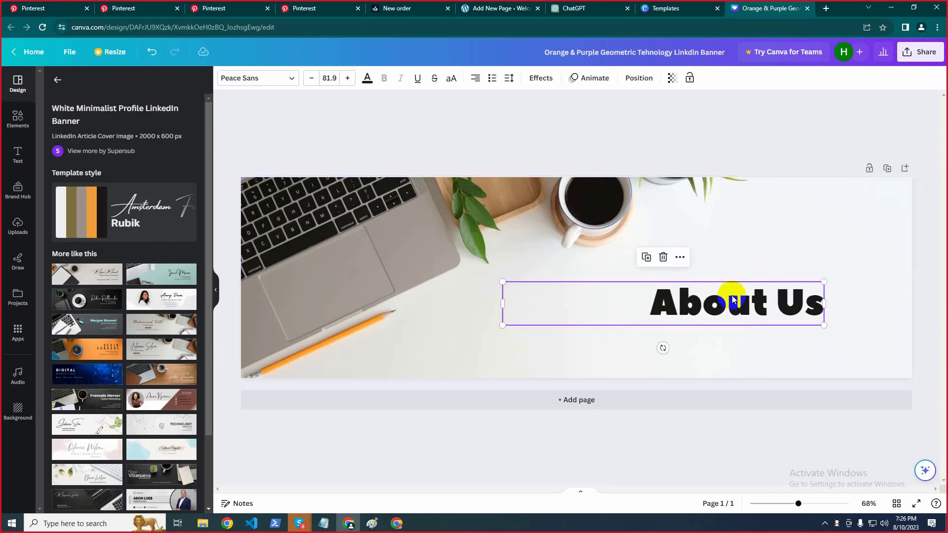
{"action": "left_click", "coordinate": [871, 140]}
Download the banner as a JPG file and check it in Chrome's recent downloads
{"action": "left_click", "coordinate": [923, 52]}
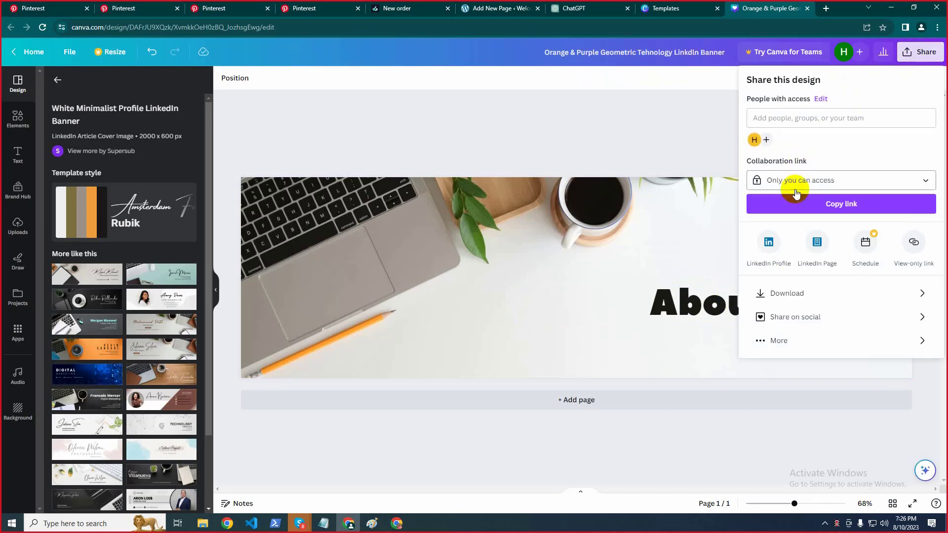
{"action": "left_click", "coordinate": [839, 295]}
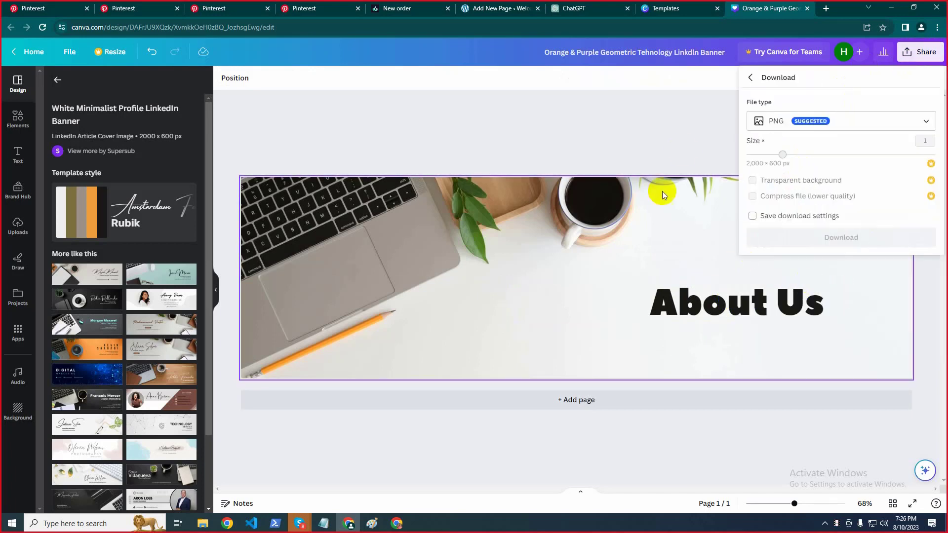
{"action": "left_click", "coordinate": [800, 120]}
{"action": "left_click", "coordinate": [781, 153]}
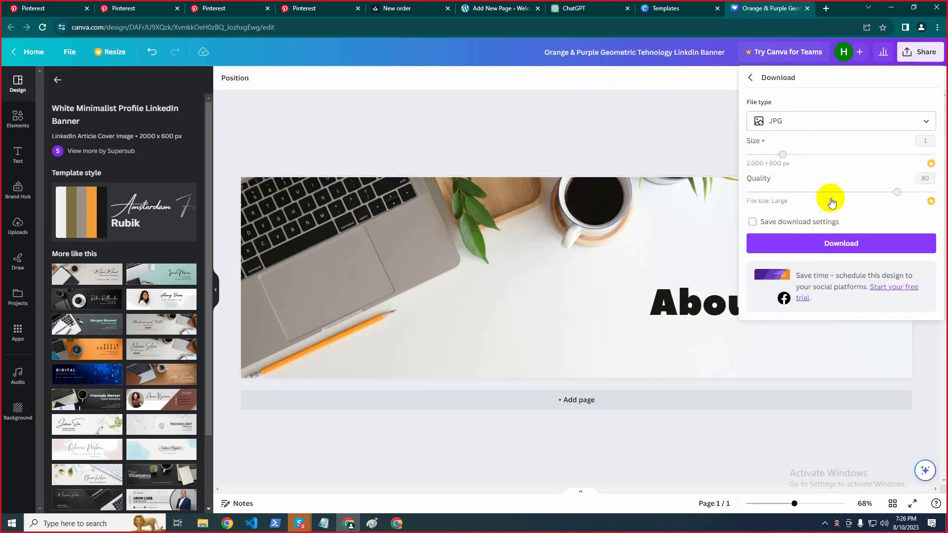
{"action": "left_click", "coordinate": [824, 250]}
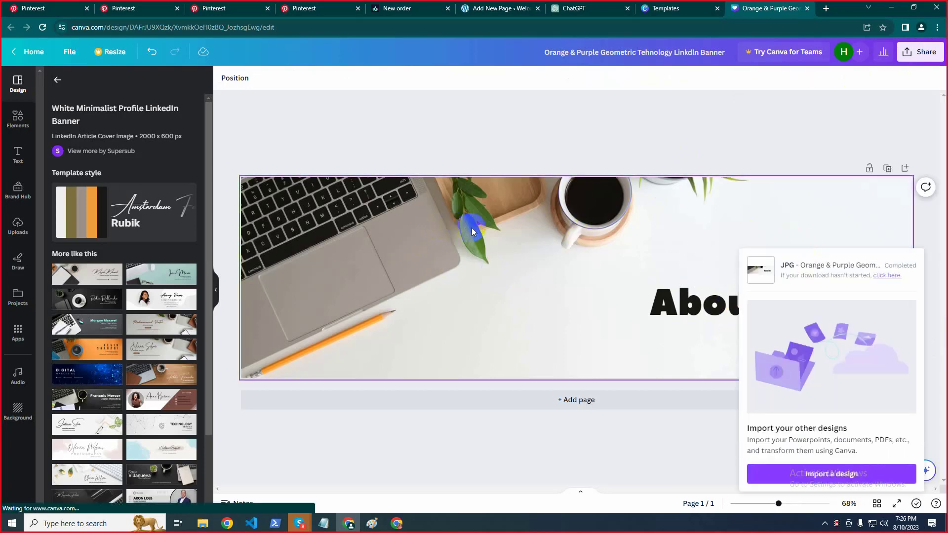
{"action": "left_click", "coordinate": [885, 26]}
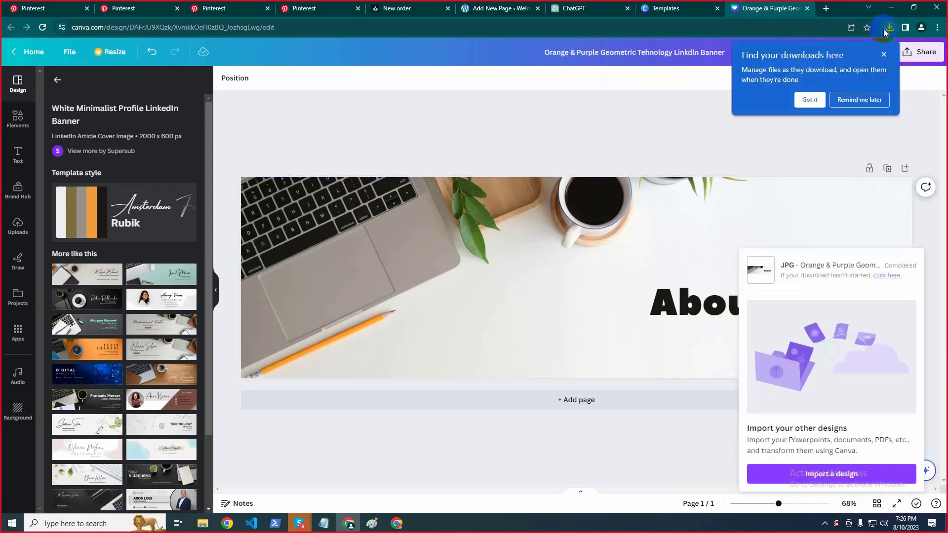
{"action": "left_click", "coordinate": [811, 102]}
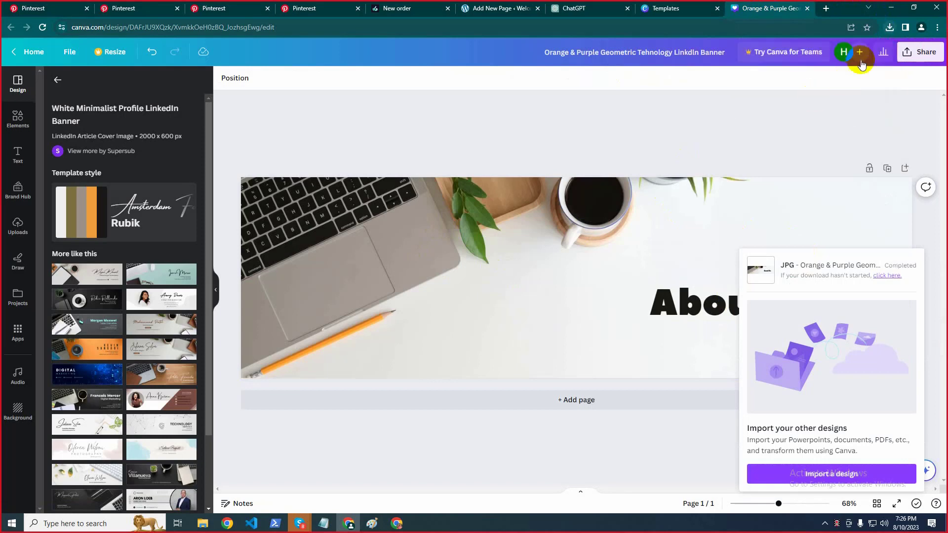
{"action": "left_click", "coordinate": [892, 32]}
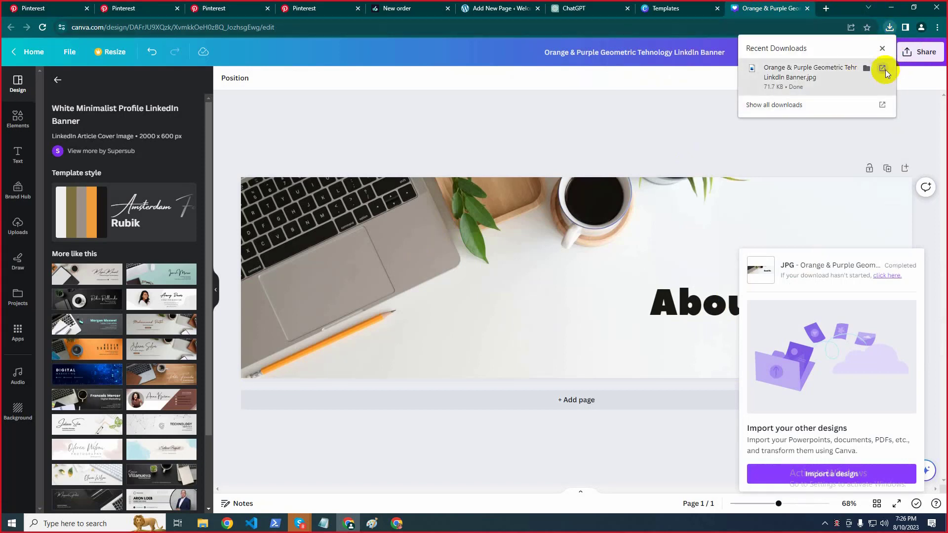
Preview the downloaded banner JPG in Photos, then show it in the Downloads folder
{"action": "left_click", "coordinate": [883, 68]}
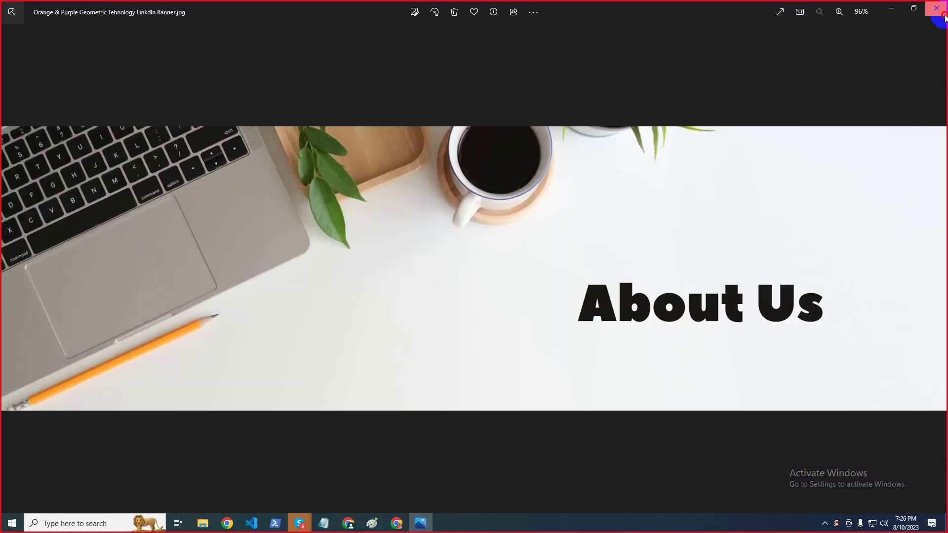
{"action": "left_click", "coordinate": [943, 14]}
{"action": "left_click", "coordinate": [888, 29]}
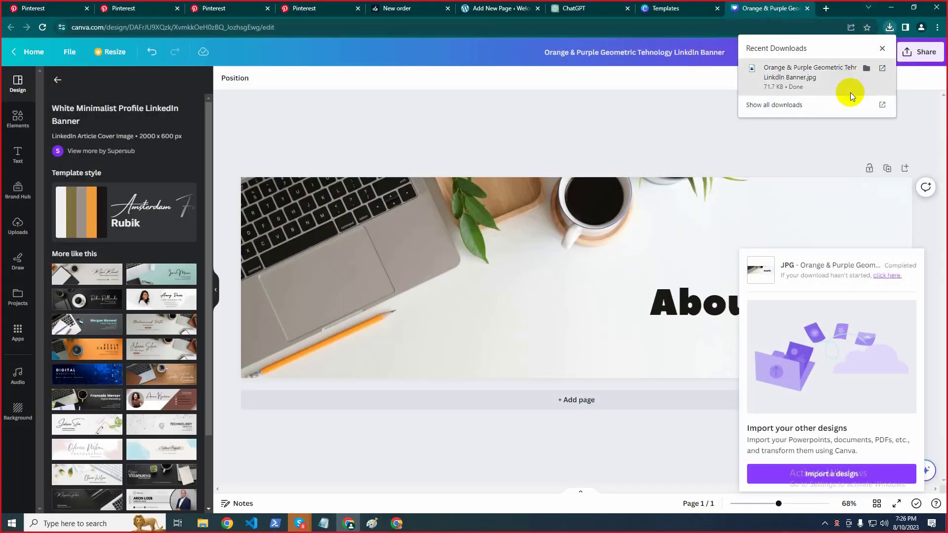
{"action": "left_click", "coordinate": [867, 68]}
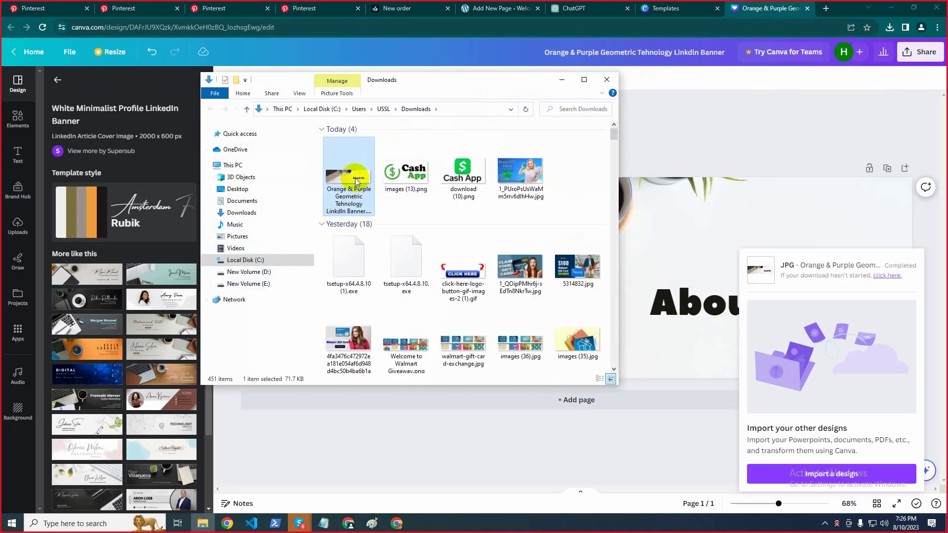
Copy the banner JPG from Downloads and paste it onto the desktop
{"action": "right_click", "coordinate": [354, 184]}
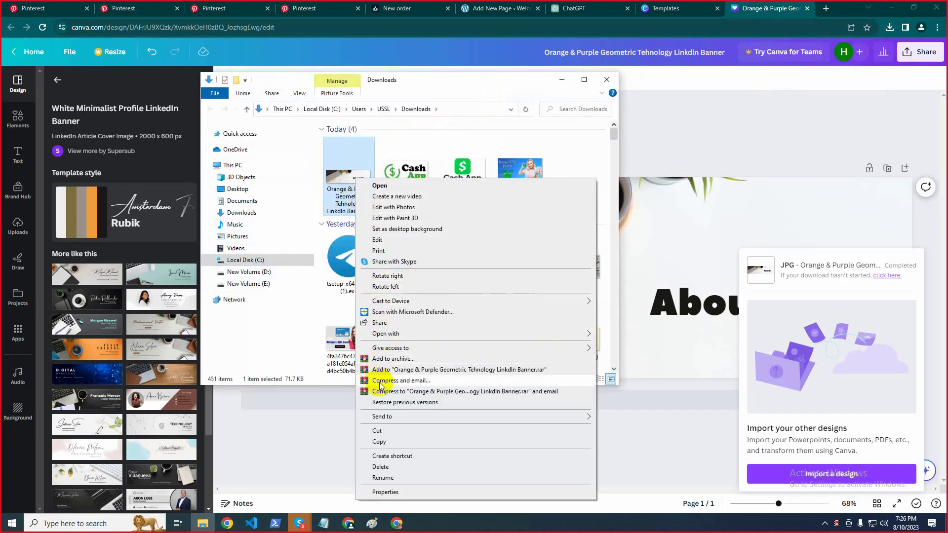
{"action": "left_click", "coordinate": [379, 441]}
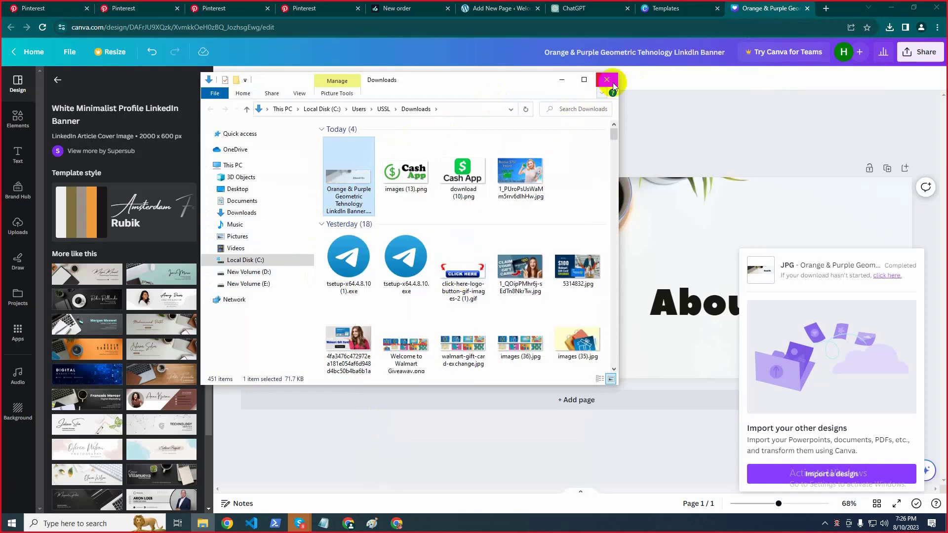
{"action": "key", "text": "super+d"}
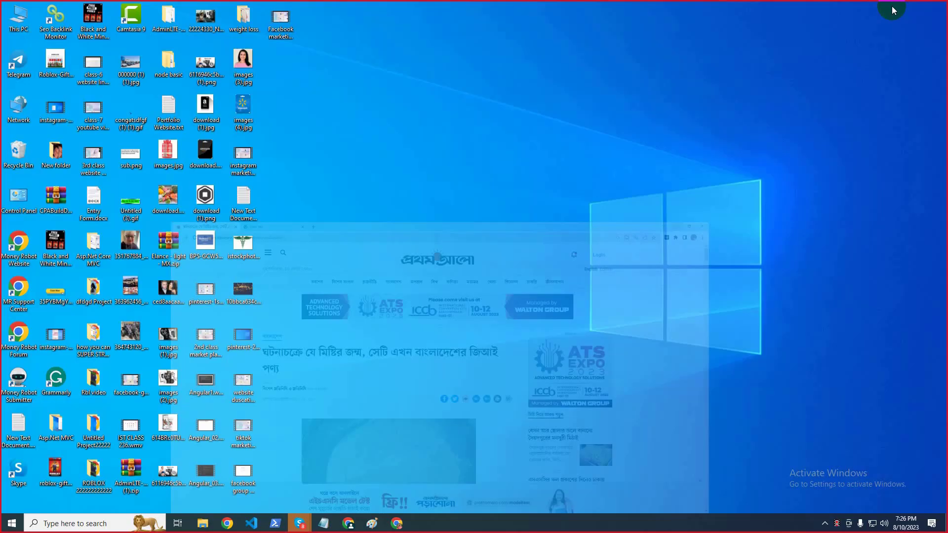
{"action": "right_click", "coordinate": [560, 105]}
{"action": "left_click", "coordinate": [593, 146]}
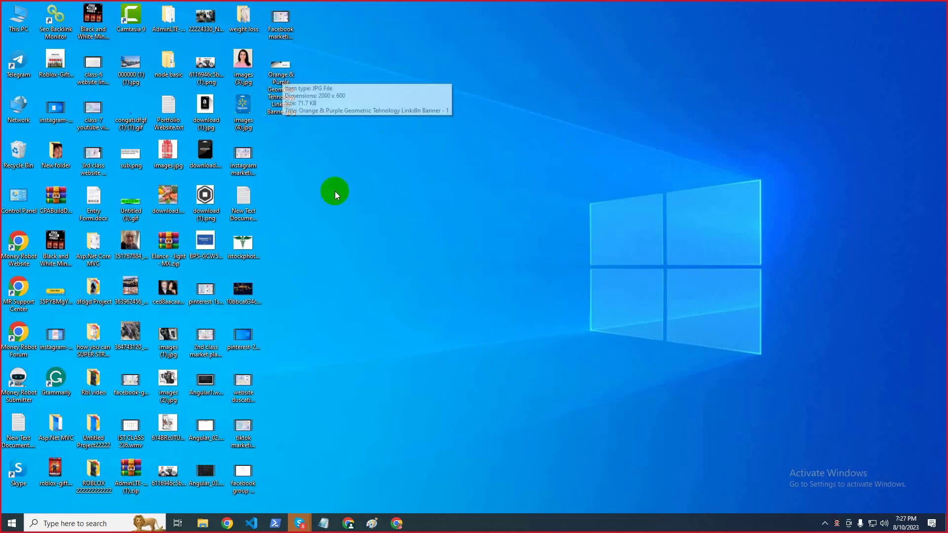
{"action": "left_click", "coordinate": [335, 190]}
Switch back to the WordPress page editor tab in Chrome
{"action": "left_click", "coordinate": [396, 522]}
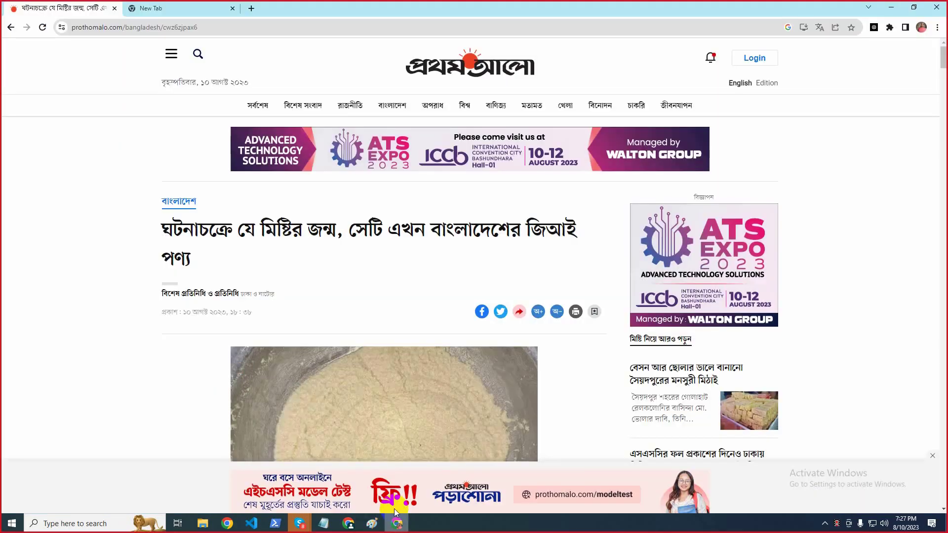
{"action": "left_click", "coordinate": [348, 523]}
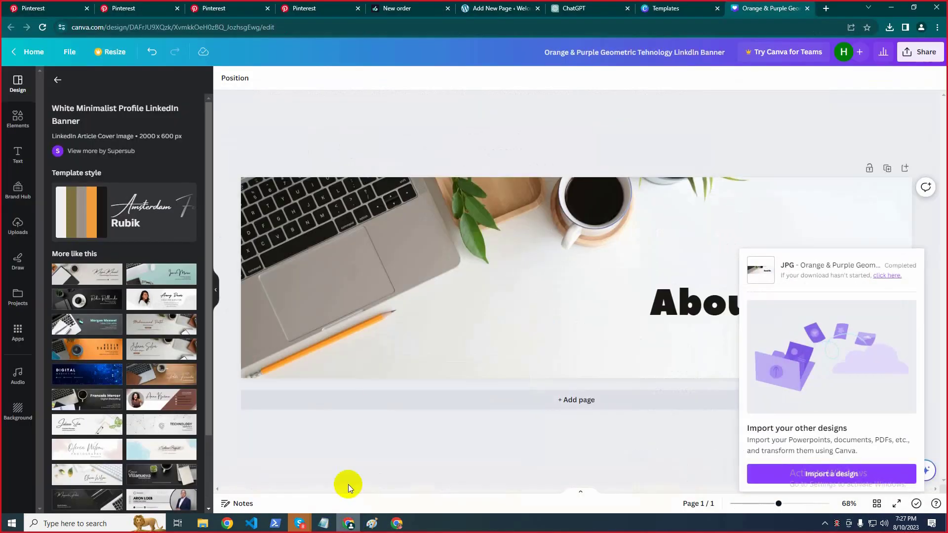
{"action": "left_click", "coordinate": [528, 4]}
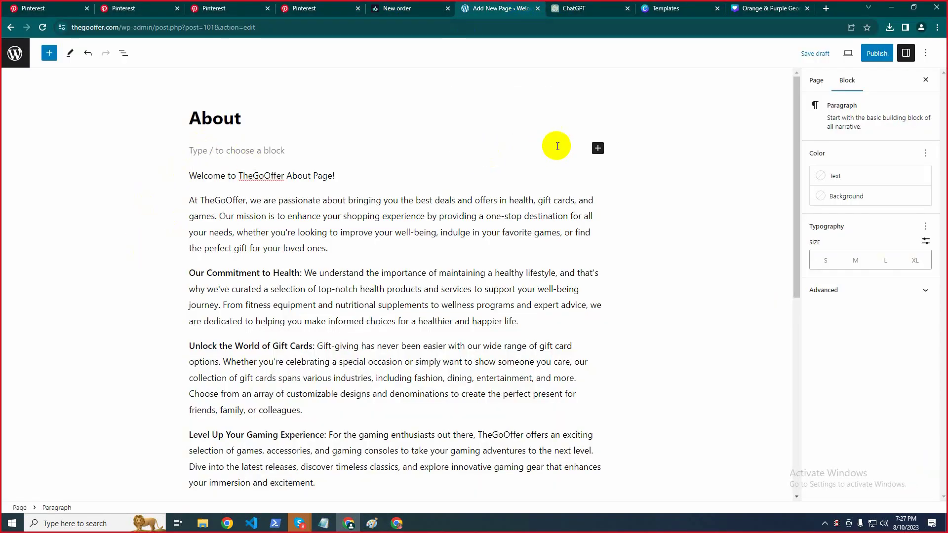
Insert an image block above the welcome text holding the Orange & Purple Geometric banner from the Desktop
{"action": "left_click", "coordinate": [598, 148]}
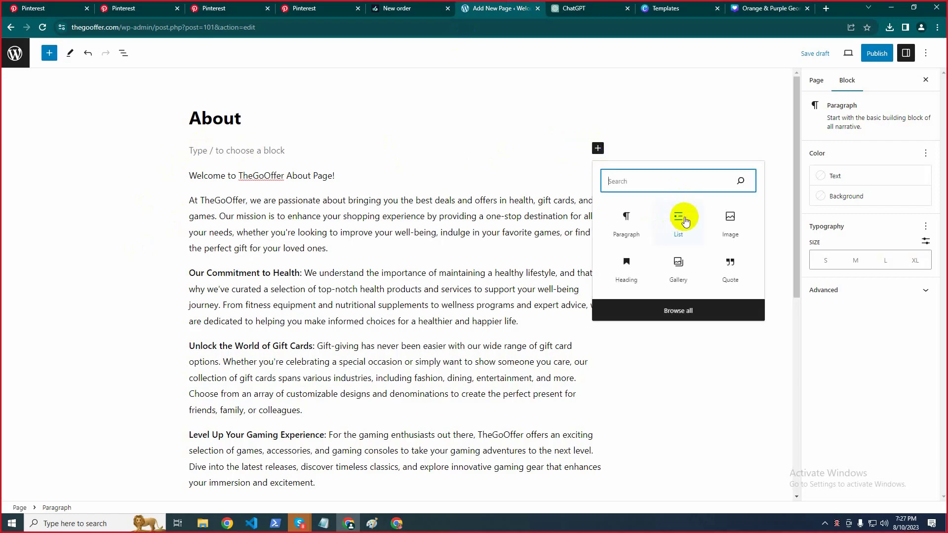
{"action": "left_click", "coordinate": [728, 220]}
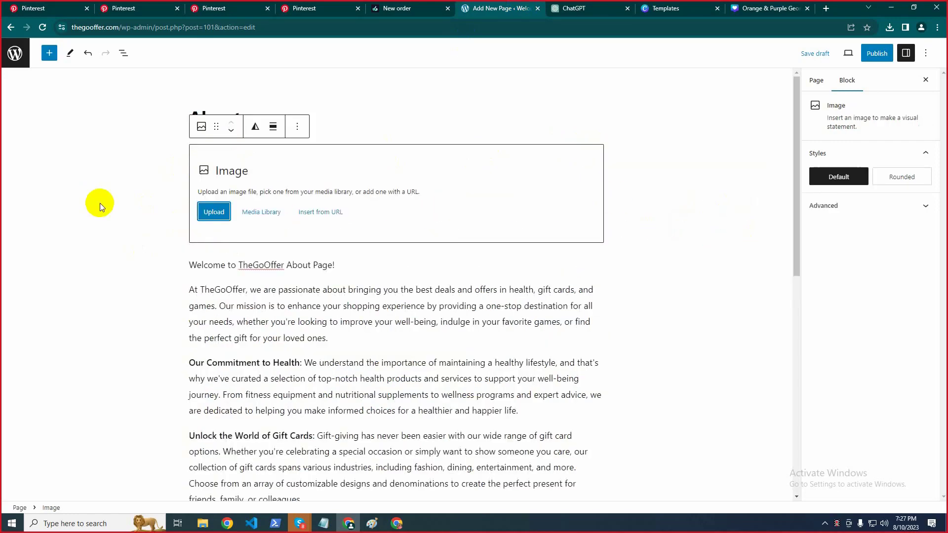
{"action": "left_click", "coordinate": [203, 212]}
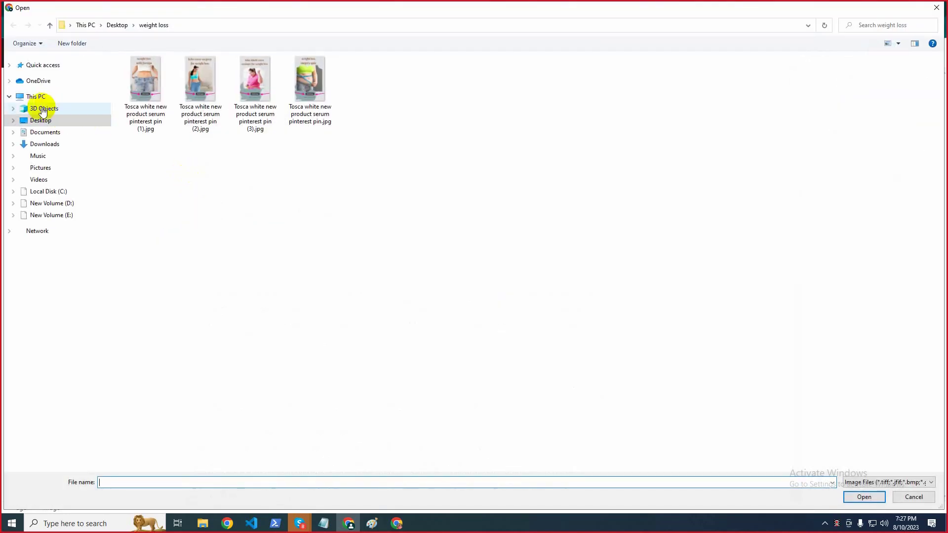
{"action": "left_click", "coordinate": [37, 120]}
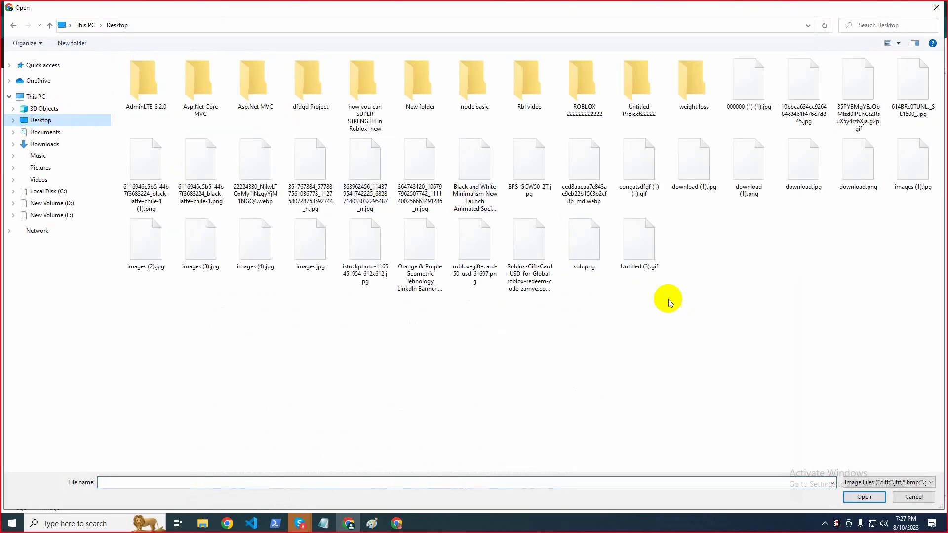
{"action": "left_click", "coordinate": [854, 108]}
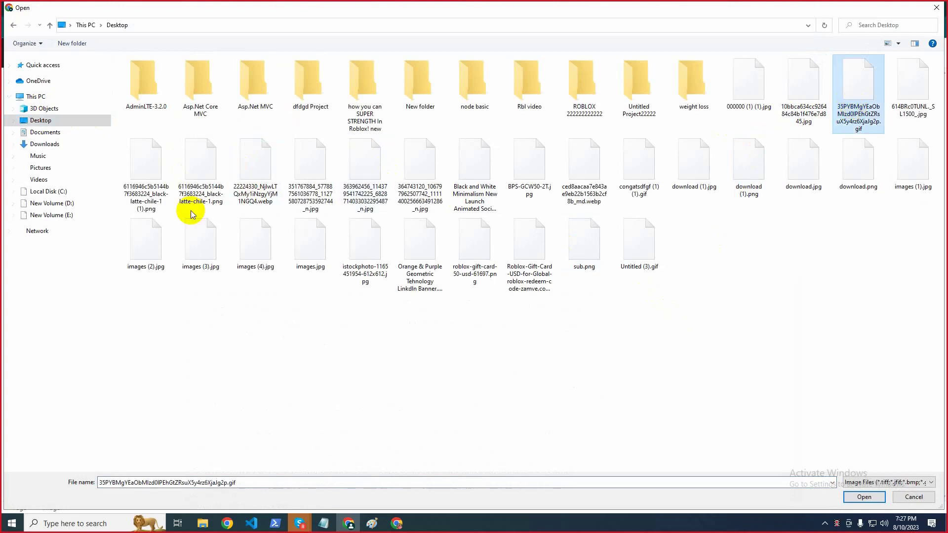
{"action": "left_click", "coordinate": [159, 161]}
{"action": "left_click", "coordinate": [419, 248]}
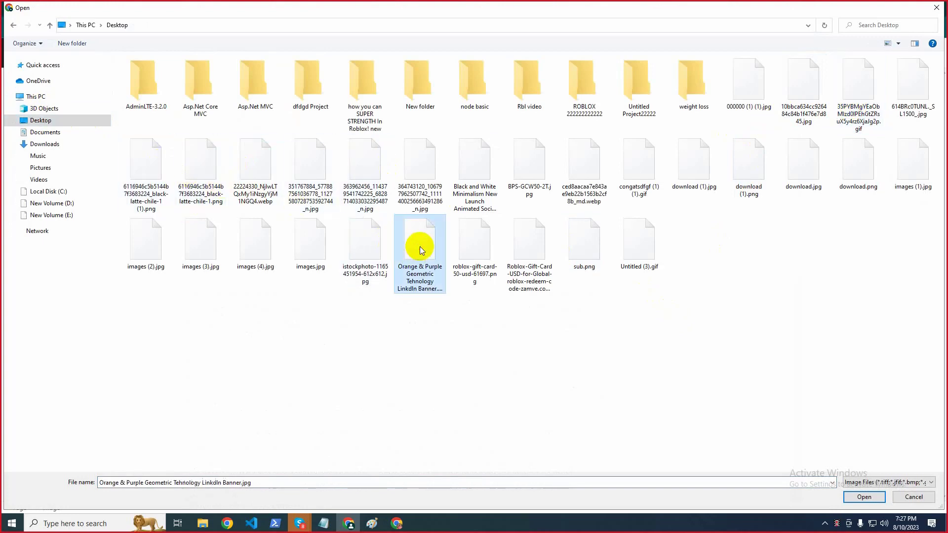
{"action": "left_click", "coordinate": [863, 496]}
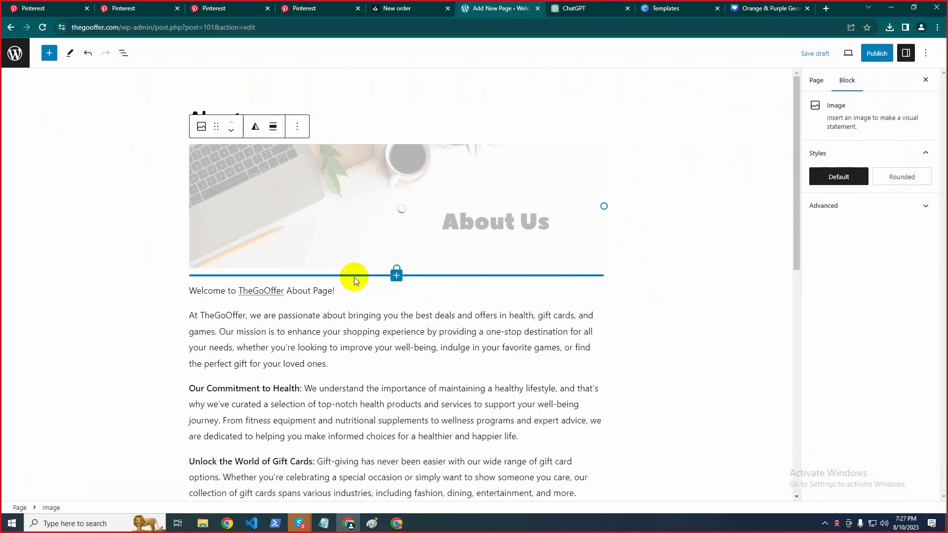
{"action": "left_click", "coordinate": [10, 200]}
{"action": "left_click", "coordinate": [318, 209]}
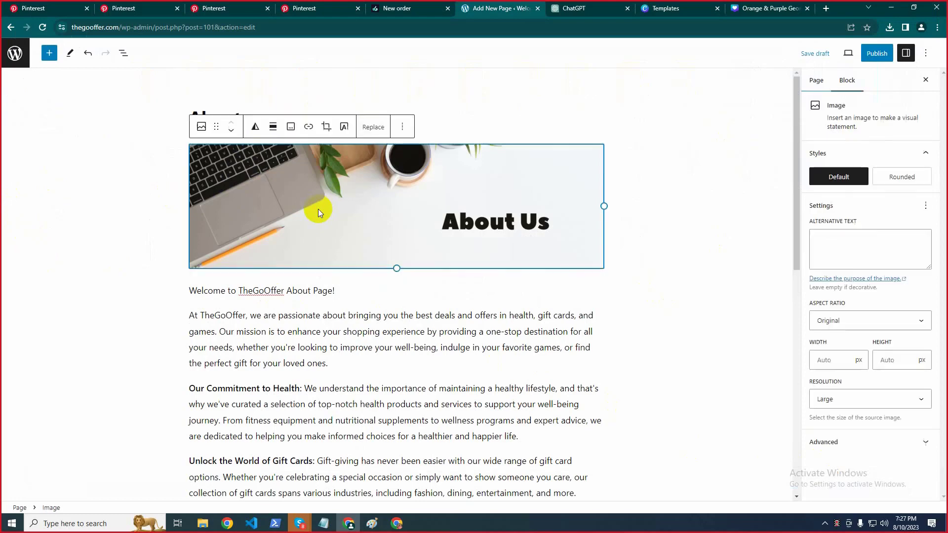
Apply the Rounded style to the About Us banner image
{"action": "left_click", "coordinate": [903, 176]}
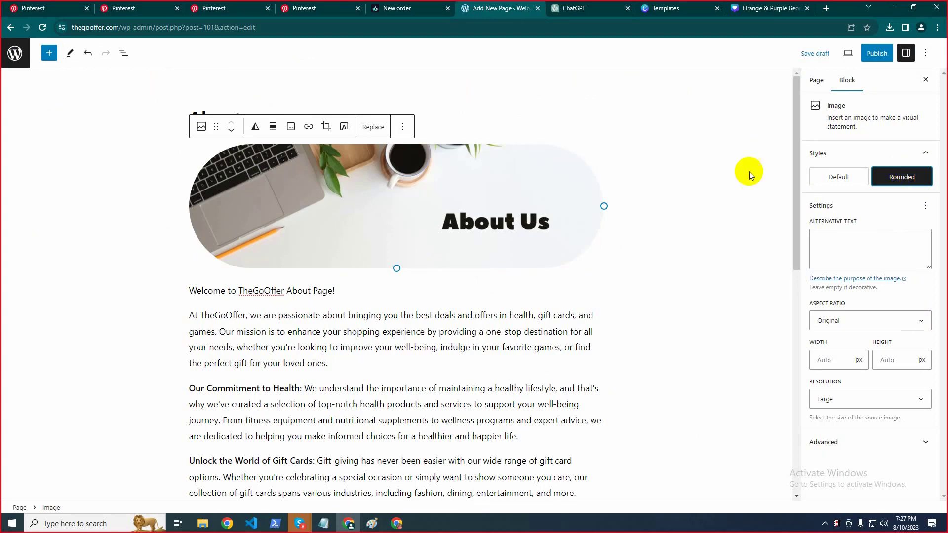
{"action": "left_click", "coordinate": [834, 179]}
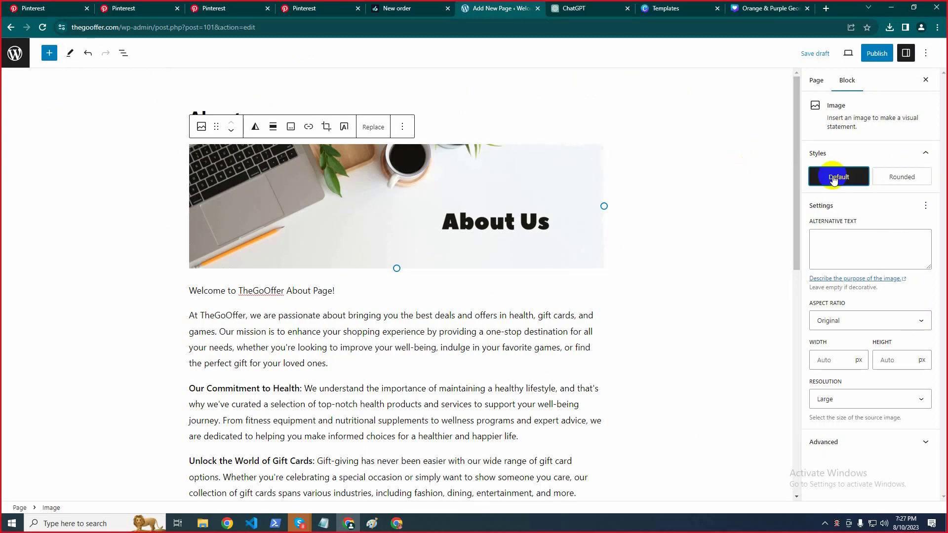
{"action": "left_click", "coordinate": [902, 177]}
{"action": "left_click", "coordinate": [748, 142]}
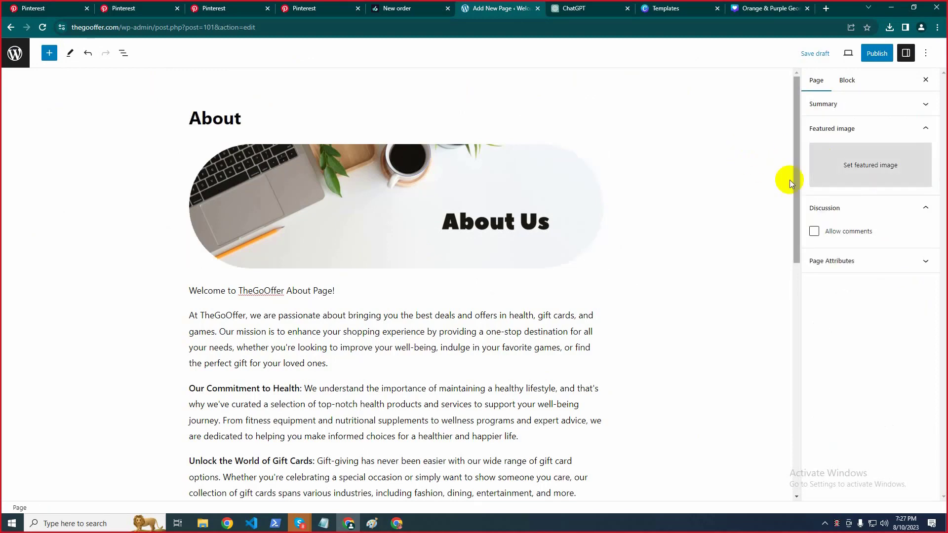
{"action": "left_click", "coordinate": [518, 220]}
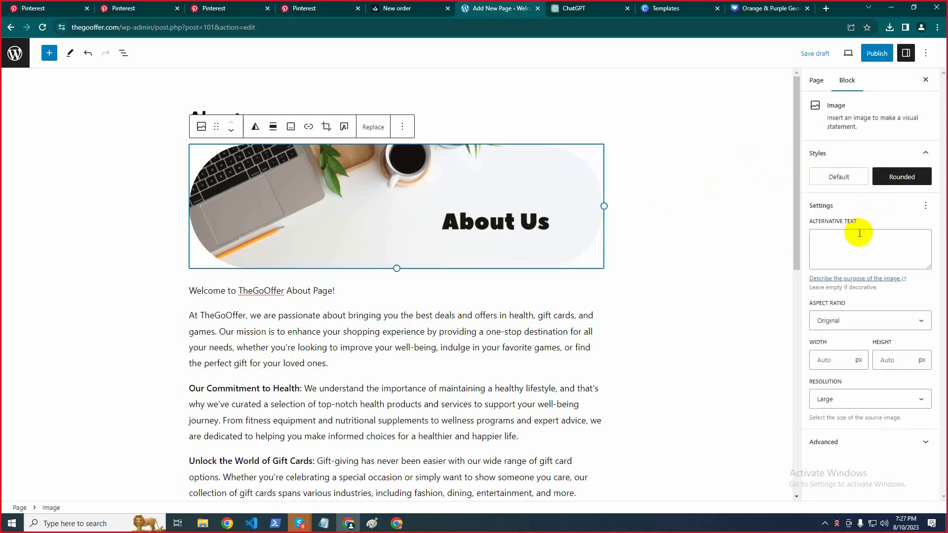
{"action": "left_click", "coordinate": [672, 185]}
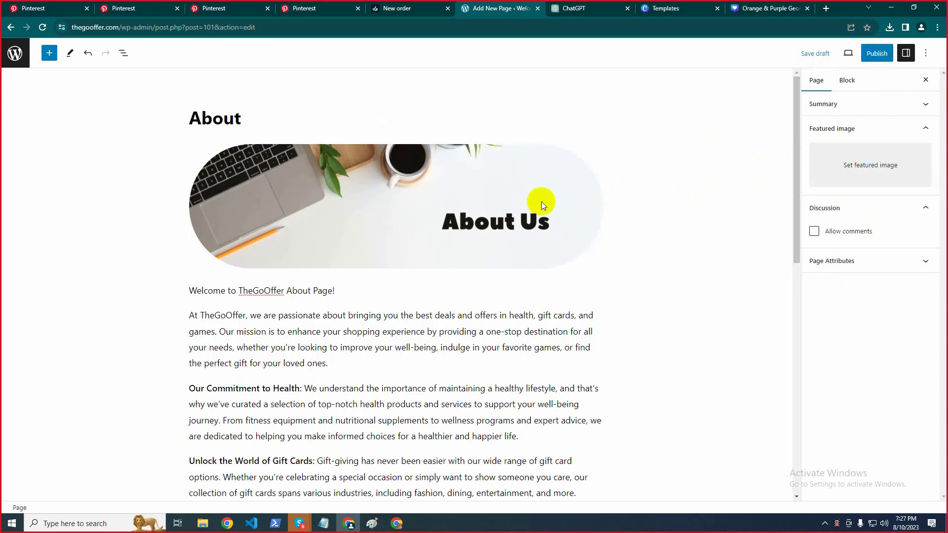
{"action": "scroll", "coordinate": [539, 212], "scroll_direction": "down", "scroll_amount": 10}
{"action": "scroll", "coordinate": [539, 222], "scroll_direction": "up", "scroll_amount": 10}
Publish the About page and view it live at thegooffer.com/about/
{"action": "left_click", "coordinate": [875, 54]}
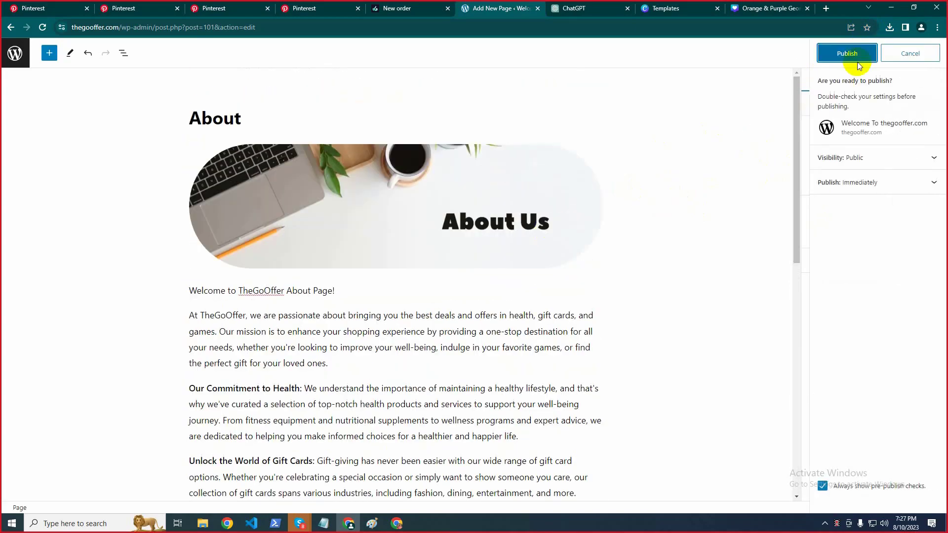
{"action": "left_click", "coordinate": [845, 53]}
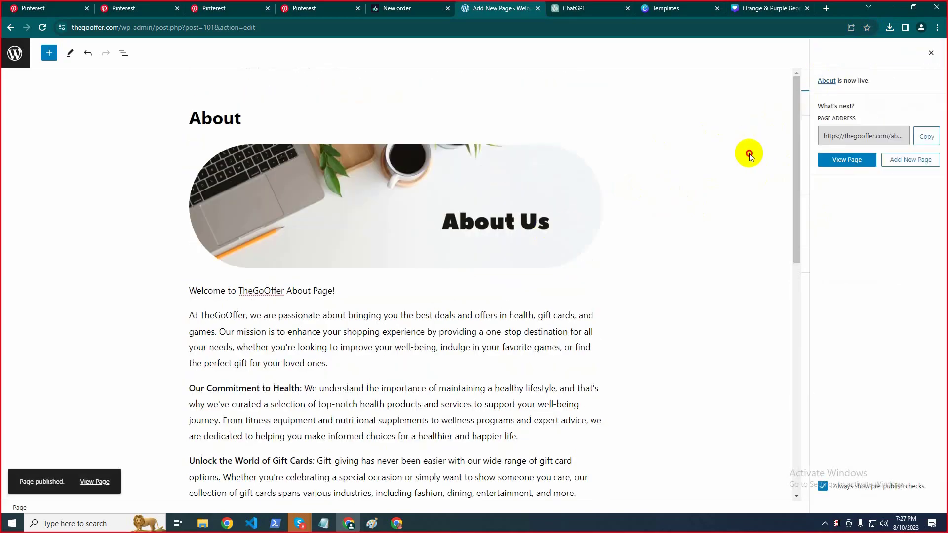
{"action": "scroll", "coordinate": [459, 222], "scroll_direction": "down", "scroll_amount": 10}
{"action": "scroll", "coordinate": [459, 225], "scroll_direction": "up", "scroll_amount": 10}
{"action": "scroll", "coordinate": [454, 223], "scroll_direction": "down", "scroll_amount": 10}
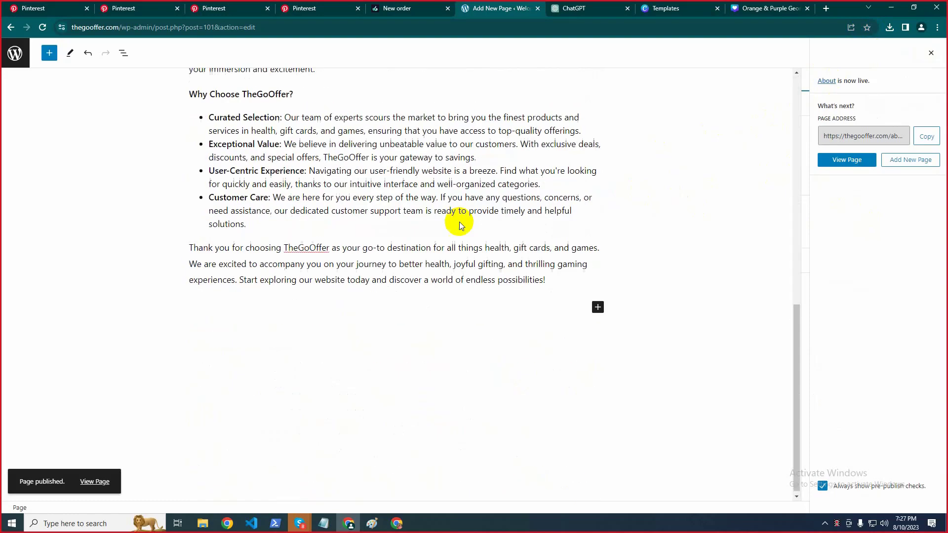
{"action": "scroll", "coordinate": [457, 222], "scroll_direction": "up", "scroll_amount": 10}
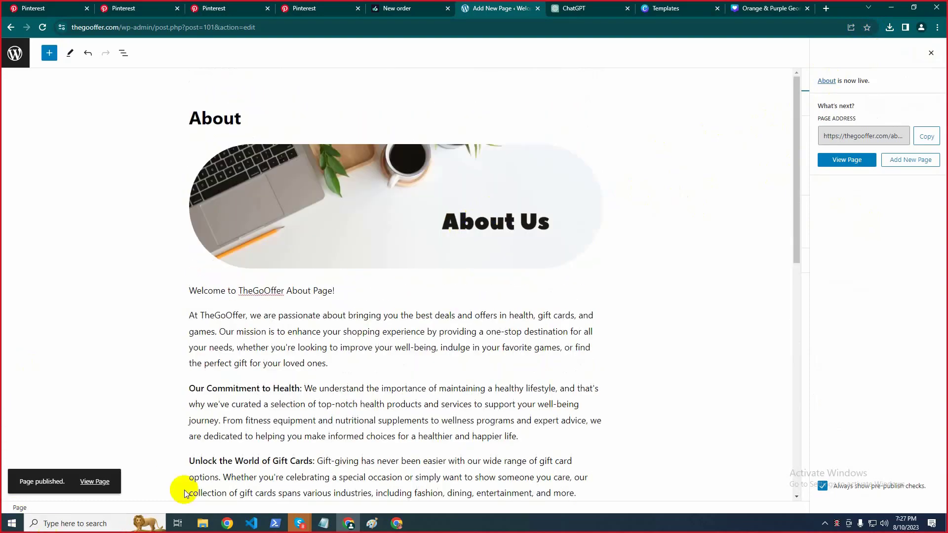
{"action": "left_click", "coordinate": [99, 481]}
{"action": "left_click", "coordinate": [526, 8]}
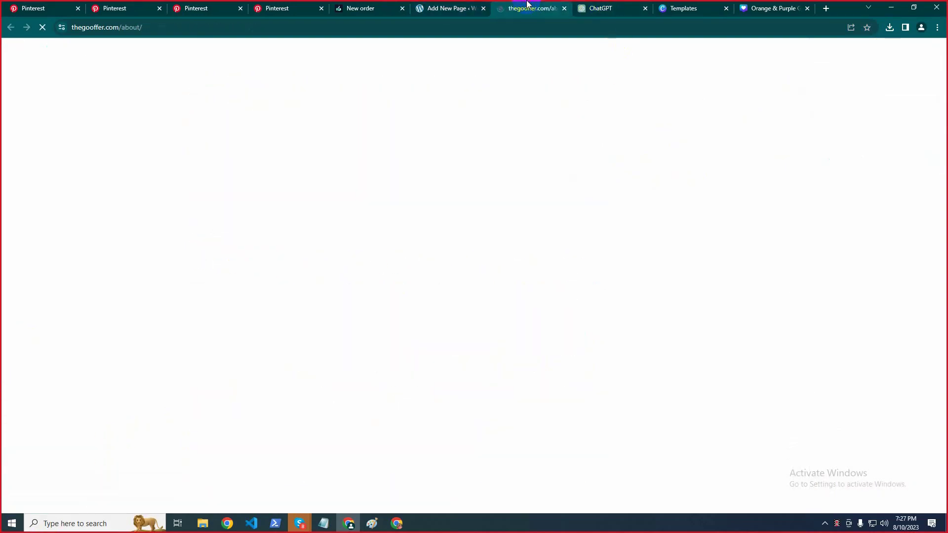
Scroll through the live About page to check its banner and text
{"action": "scroll", "coordinate": [230, 243], "scroll_direction": "down", "scroll_amount": 4}
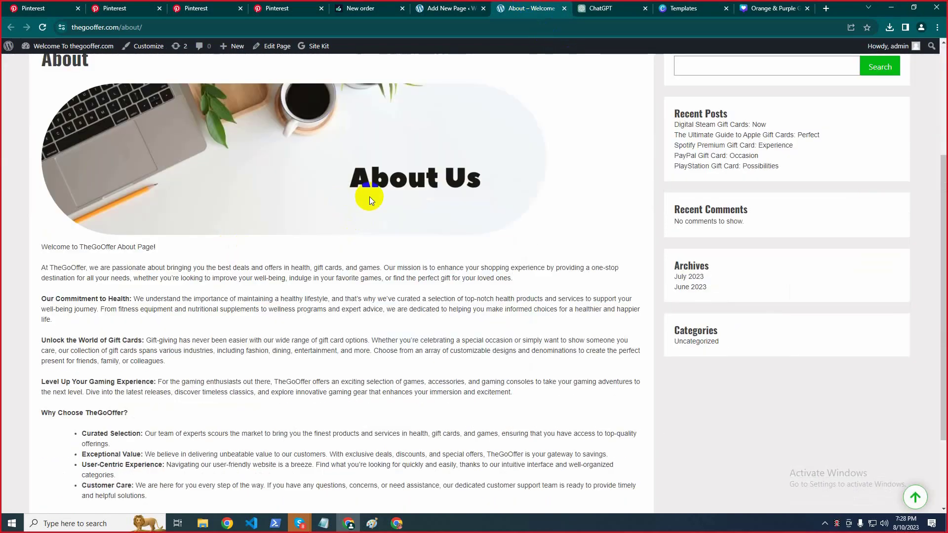
{"action": "scroll", "coordinate": [161, 205], "scroll_direction": "up", "scroll_amount": 4}
{"action": "scroll", "coordinate": [413, 221], "scroll_direction": "down", "scroll_amount": 6}
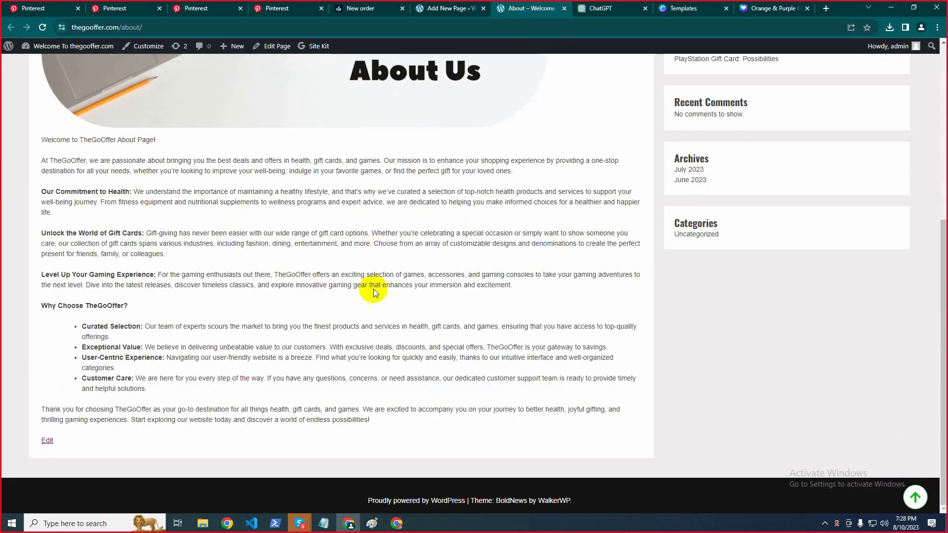
{"action": "scroll", "coordinate": [318, 292], "scroll_direction": "up", "scroll_amount": 6}
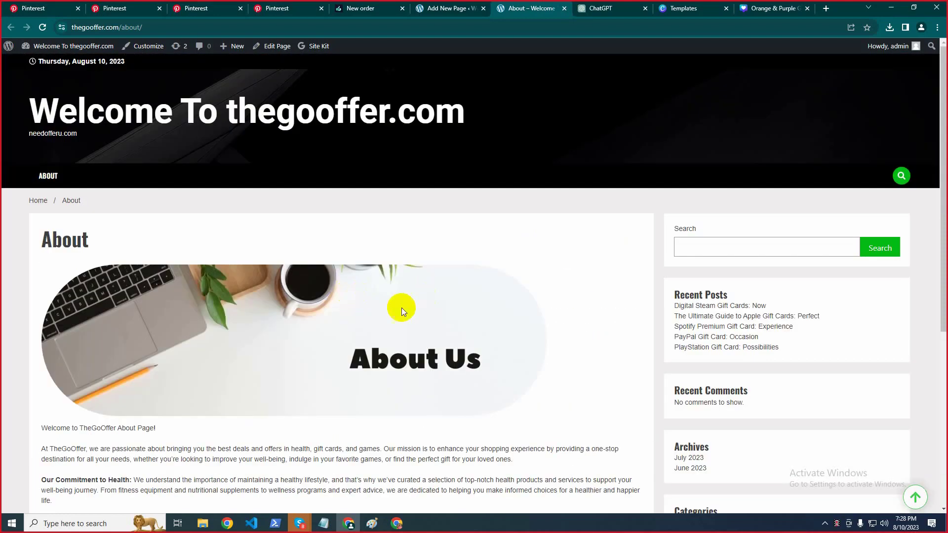
{"action": "scroll", "coordinate": [402, 308], "scroll_direction": "down", "scroll_amount": 4}
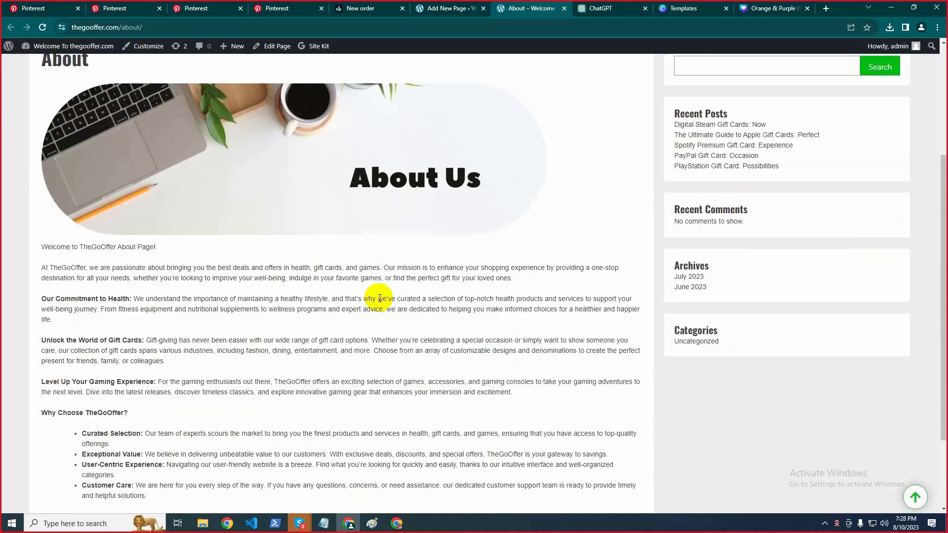
Go back to the editor, open the Pages list and start a new page
{"action": "left_click", "coordinate": [471, 8]}
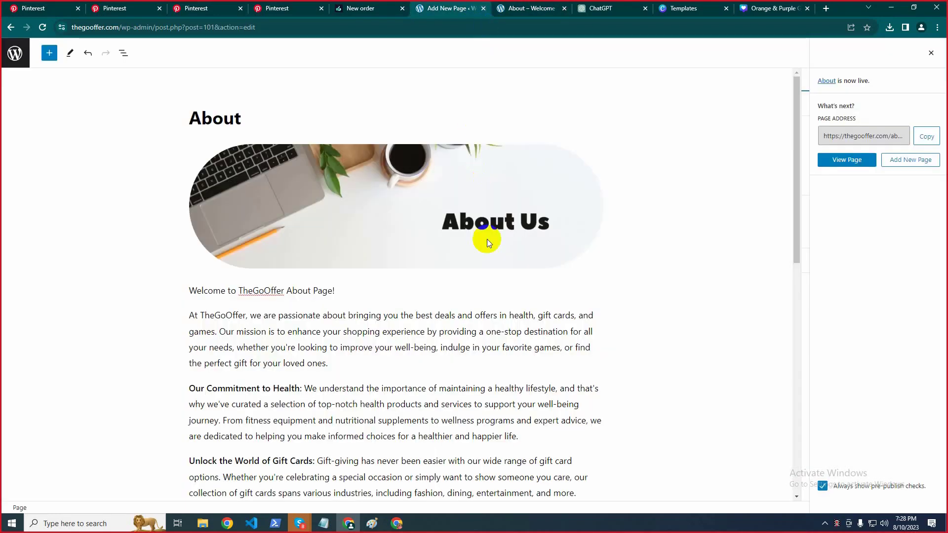
{"action": "left_click", "coordinate": [15, 54]}
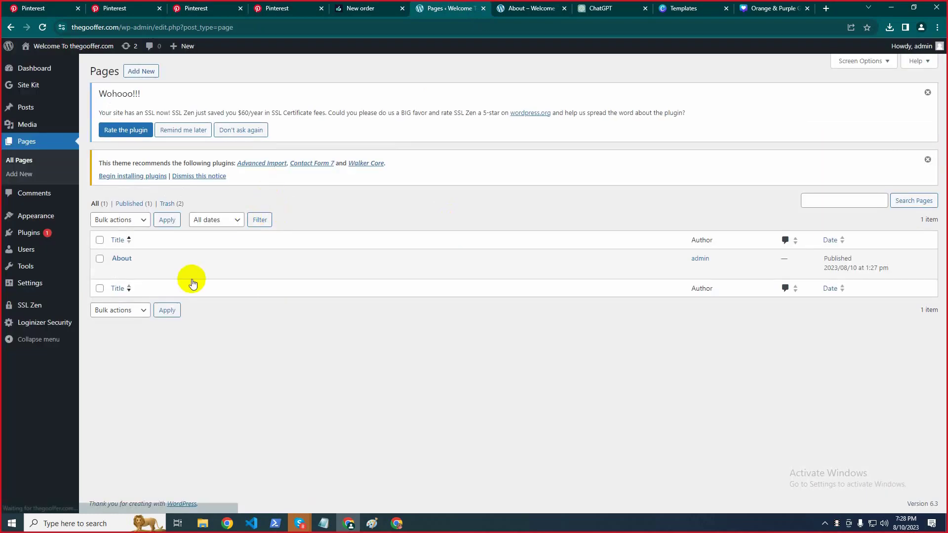
{"action": "mouse_move", "coordinate": [164, 266]}
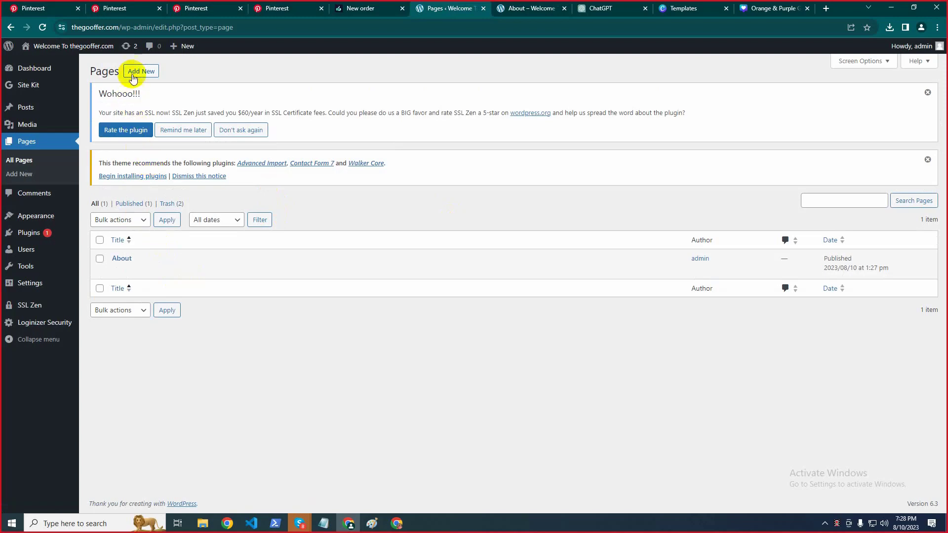
{"action": "left_click", "coordinate": [132, 73]}
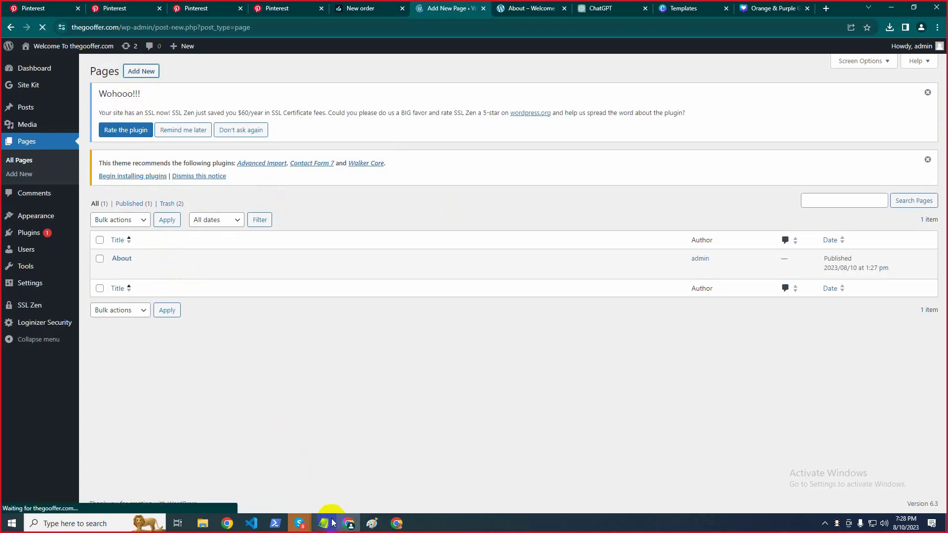
Highlight 'Contact' as the next page in the Notepad to-do list, then minimize the notes
{"action": "left_click", "coordinate": [323, 523]}
{"action": "double_click", "coordinate": [340, 131]}
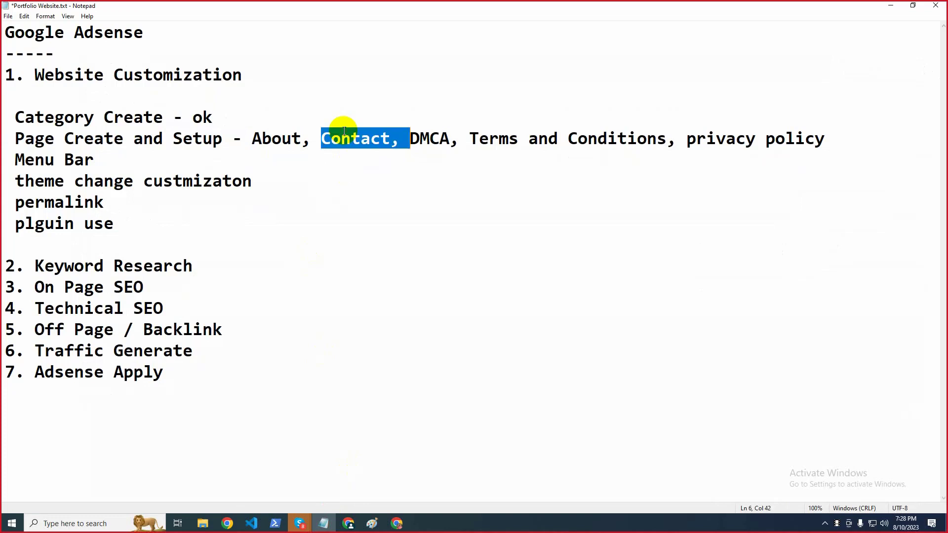
{"action": "left_click", "coordinate": [386, 135]}
{"action": "left_click_drag", "start_coordinate": [393, 139], "coordinate": [321, 140]}
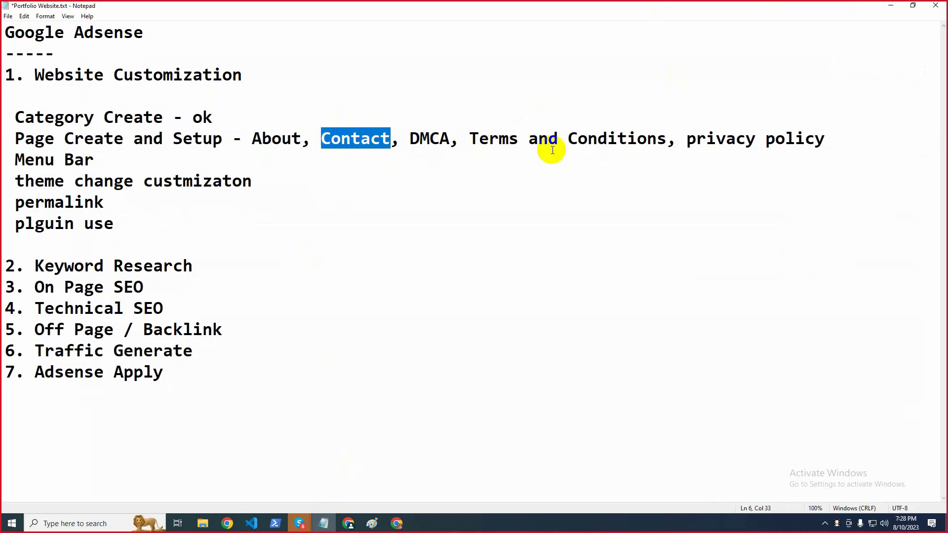
{"action": "left_click", "coordinate": [576, 143]}
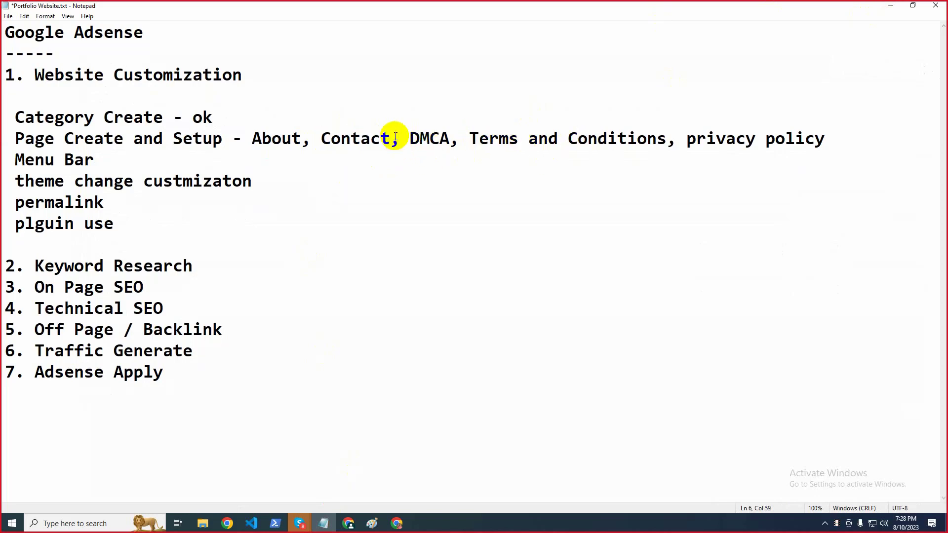
{"action": "left_click", "coordinate": [891, 5]}
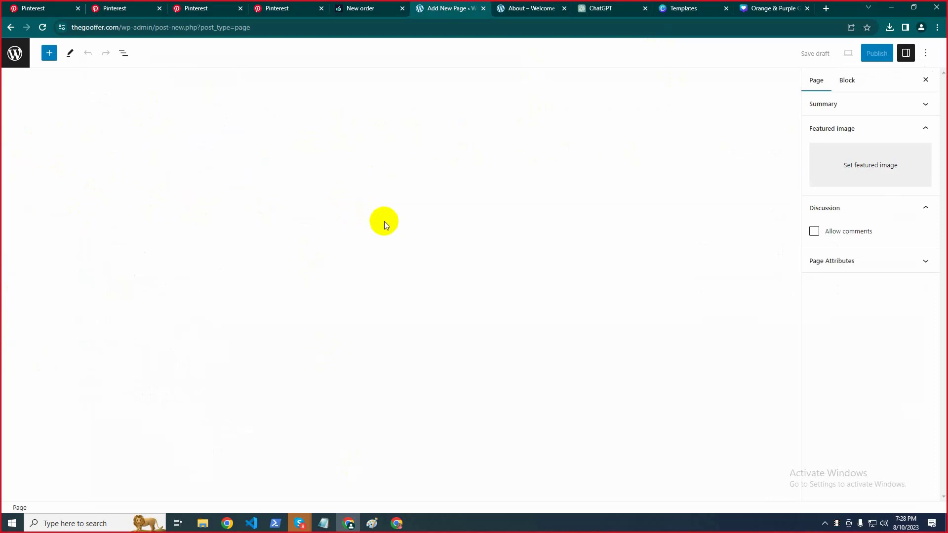
Zoom the editor to 90%, title the new page 'Contact', then view the live About page
{"action": "key", "text": "ctrl+minus"}
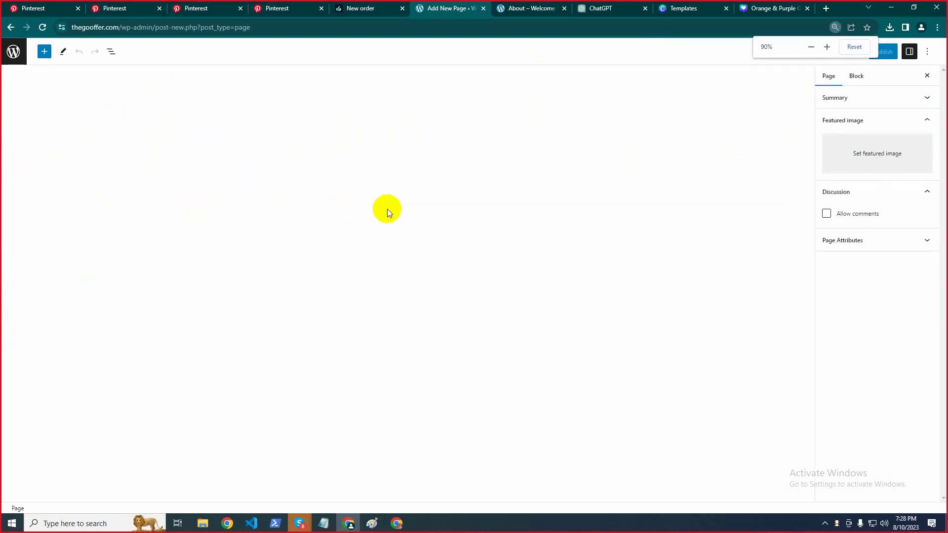
{"action": "left_click", "coordinate": [286, 108]}
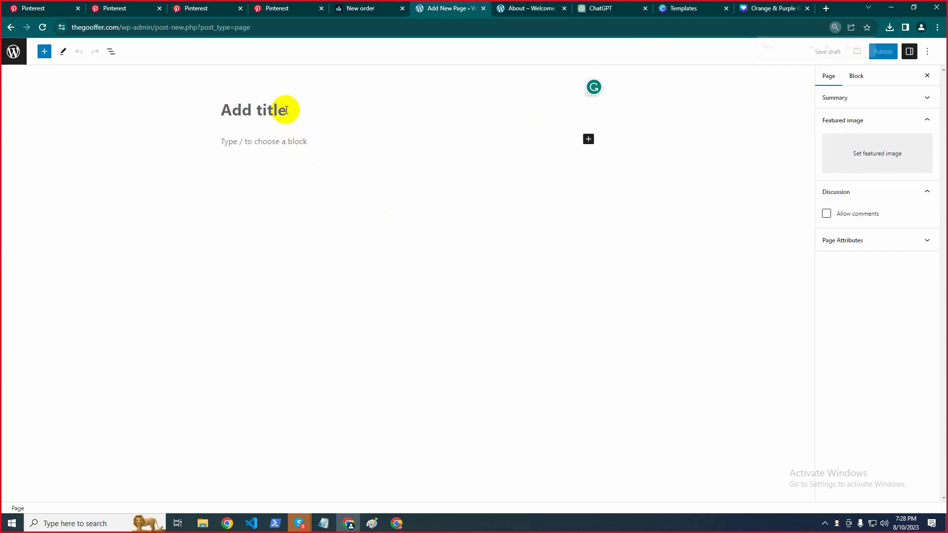
{"action": "type", "text": "Contact"}
{"action": "double_click", "coordinate": [256, 108]}
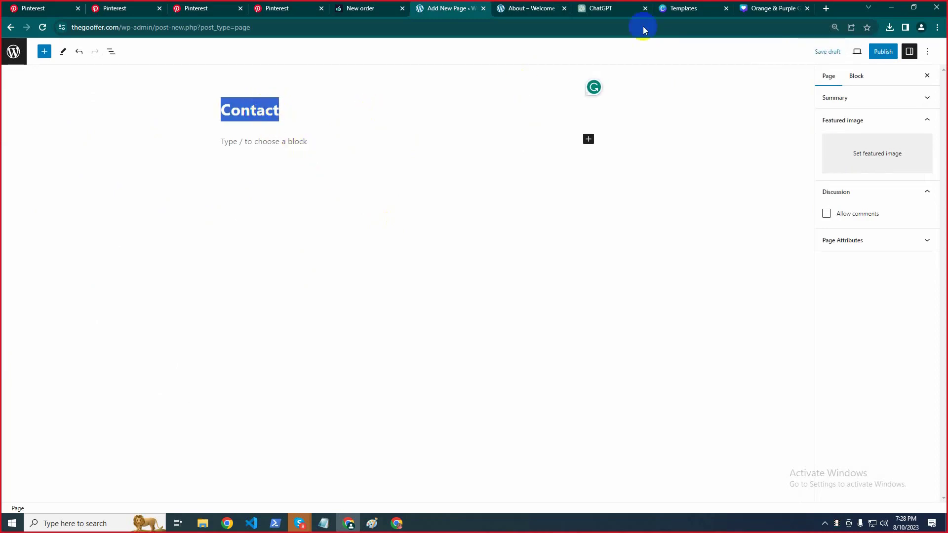
{"action": "left_click", "coordinate": [527, 6]}
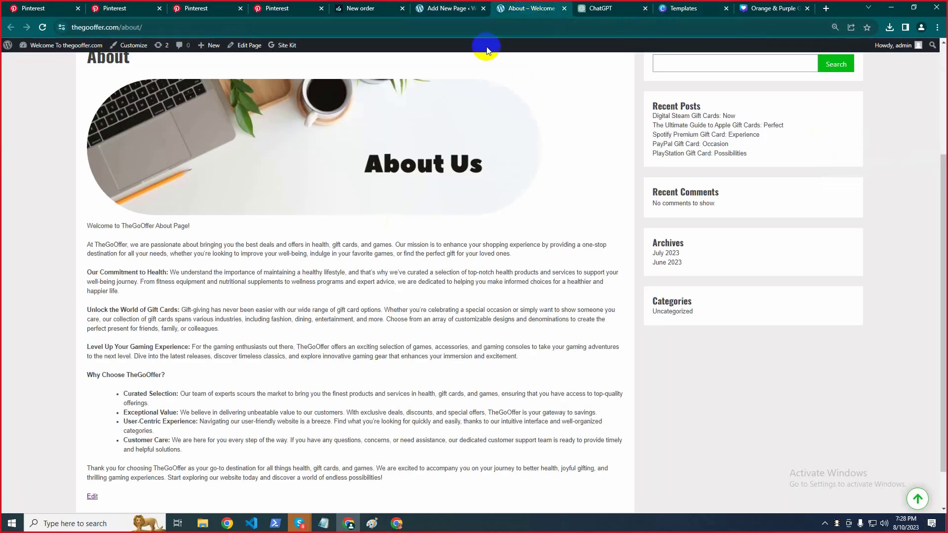
{"action": "scroll", "coordinate": [389, 265], "scroll_direction": "up", "scroll_amount": 3}
Start a new ChatGPT chat and paste the earlier about-page prompt into it
{"action": "left_click", "coordinate": [606, 7]}
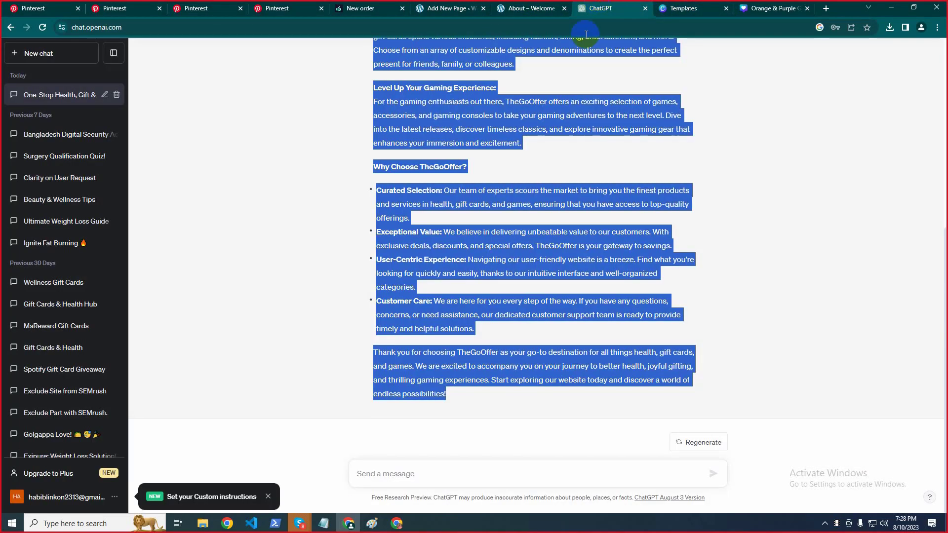
{"action": "scroll", "coordinate": [507, 265], "scroll_direction": "up", "scroll_amount": 10}
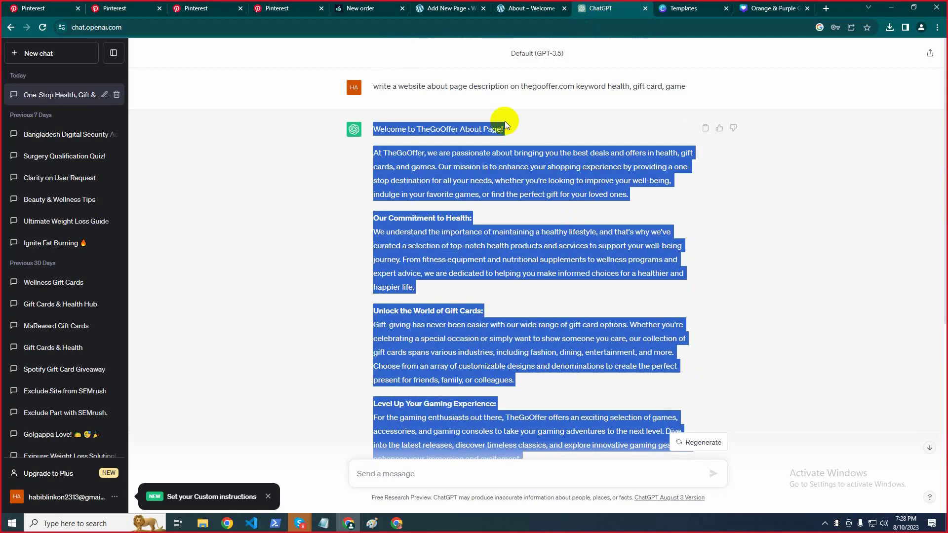
{"action": "triple_click", "coordinate": [501, 88]}
{"action": "key", "text": "ctrl+c"}
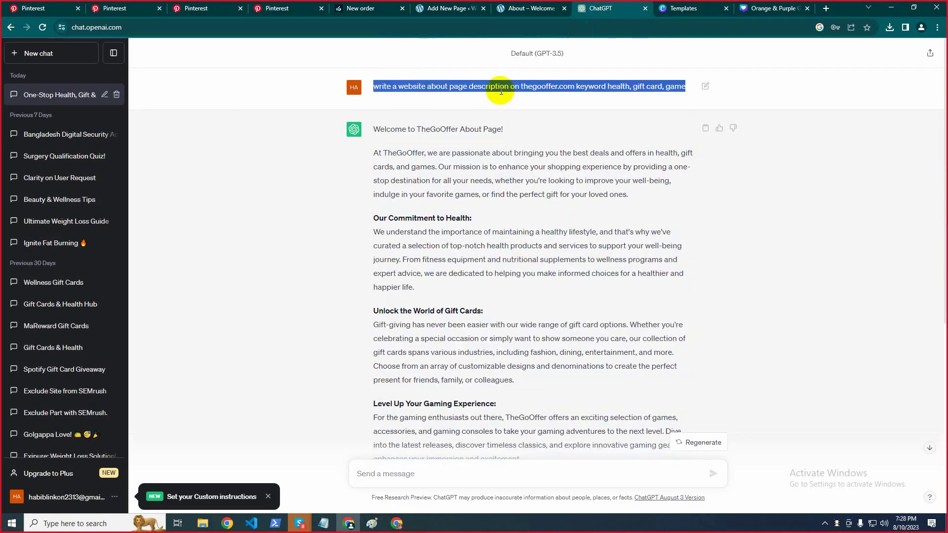
{"action": "left_click", "coordinate": [271, 213]}
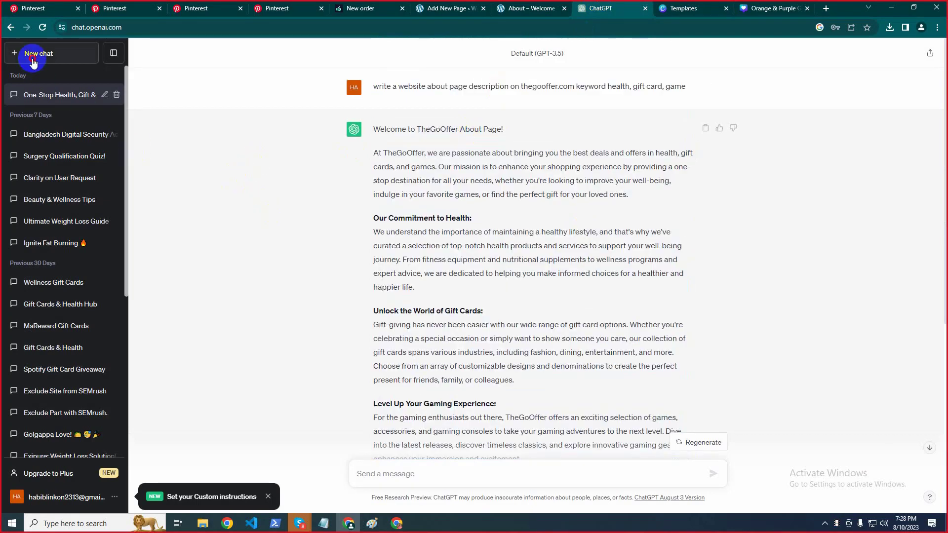
{"action": "left_click", "coordinate": [33, 60]}
{"action": "left_click", "coordinate": [435, 484]}
{"action": "key", "text": "ctrl+v"}
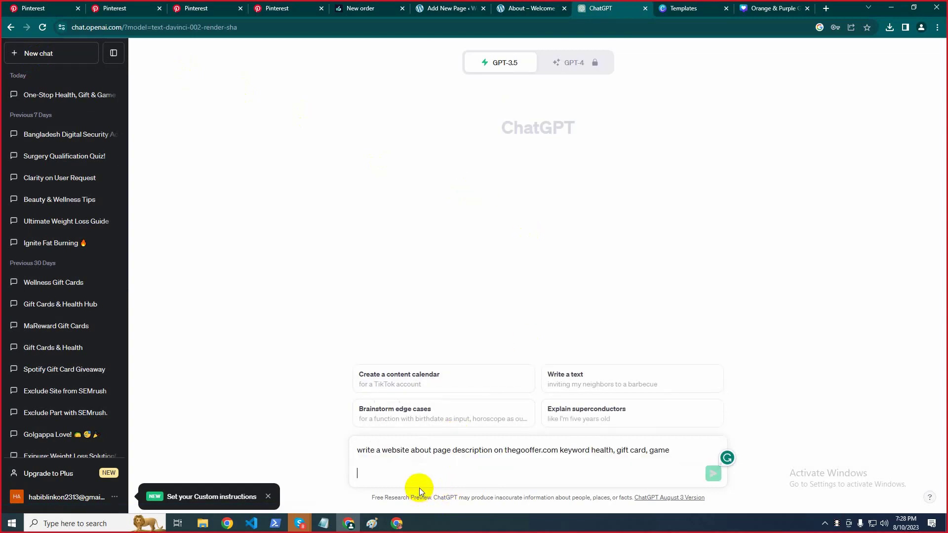
{"action": "key", "text": "BackSpace"}
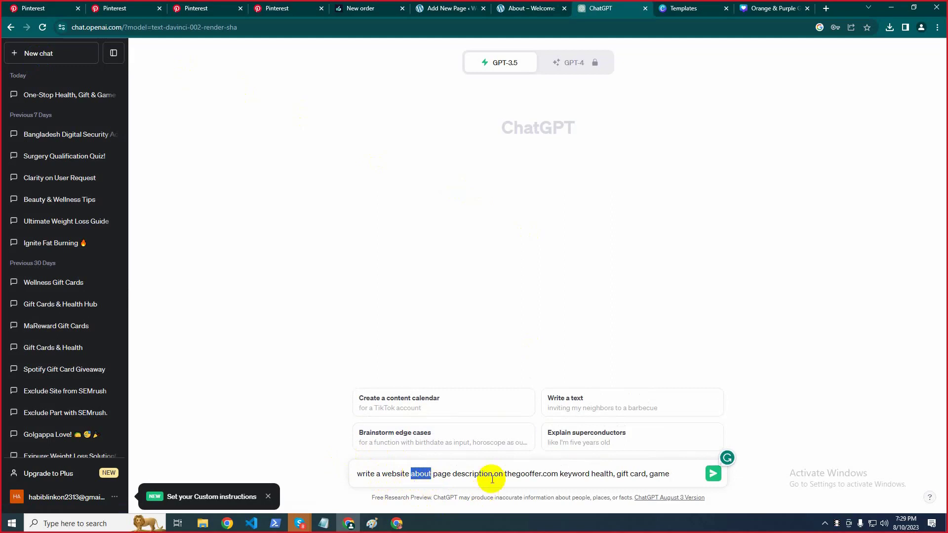
Reword the prompt for a contact page without keywords, send it, and select the reply
{"action": "type", "text": "conta"}
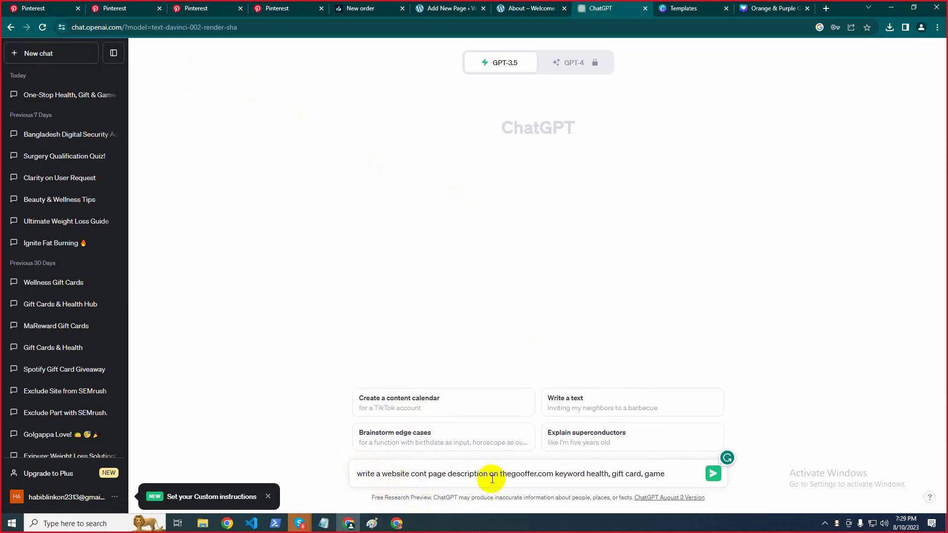
{"action": "type", "text": "ct p"}
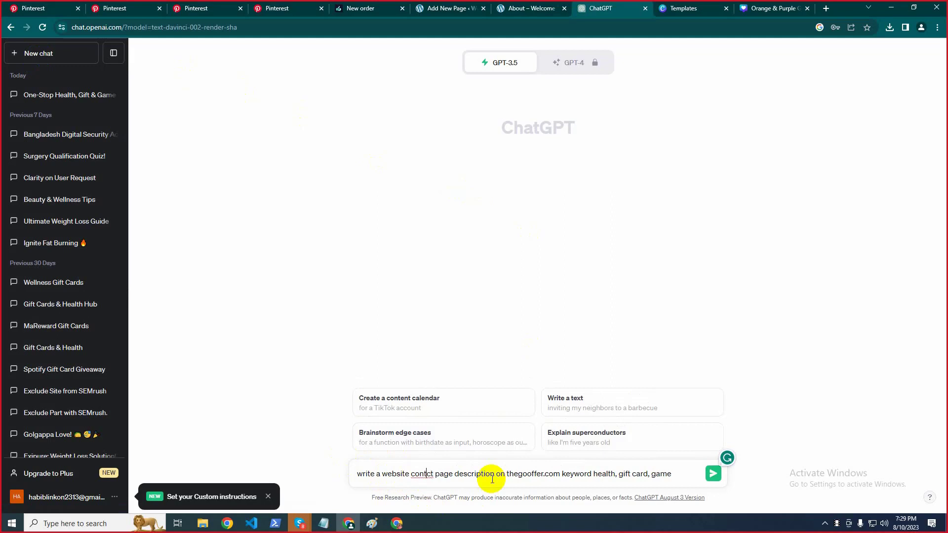
{"action": "type", "text": "a"}
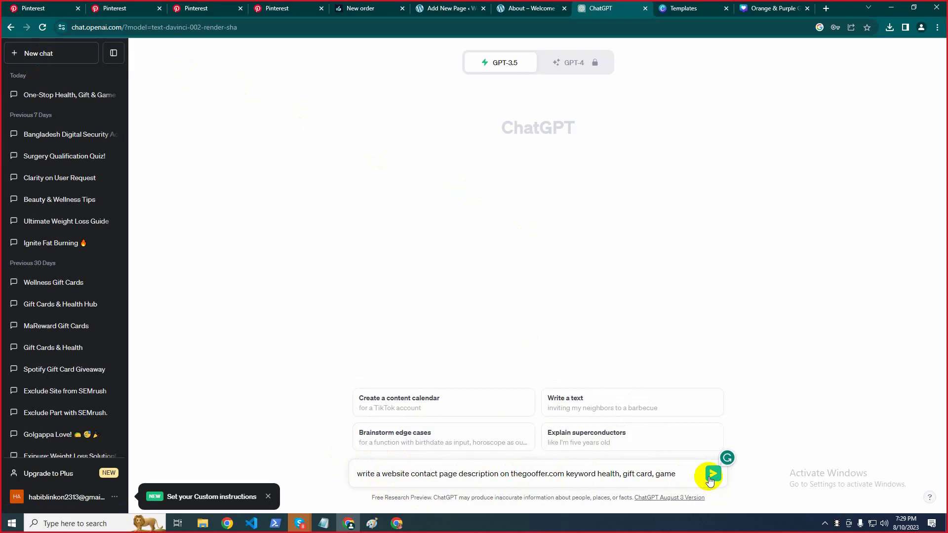
{"action": "left_click_drag", "start_coordinate": [569, 474], "coordinate": [672, 474]}
{"action": "key", "text": "BackSpace"}
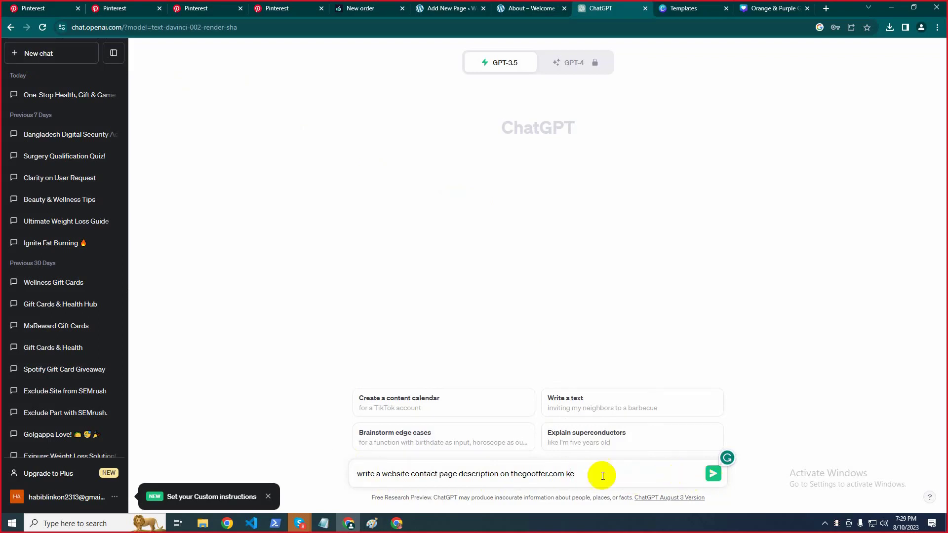
{"action": "left_click", "coordinate": [713, 475]}
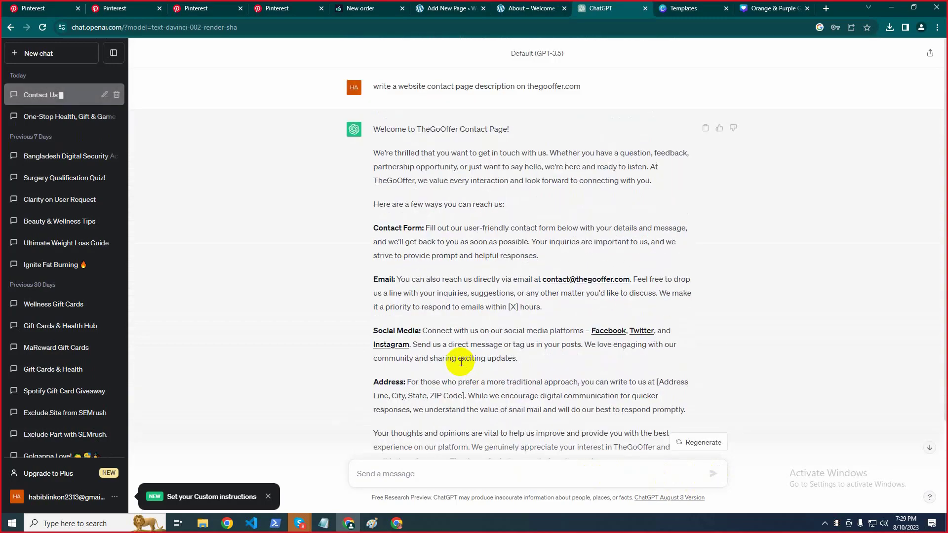
{"action": "left_click_drag", "start_coordinate": [371, 129], "coordinate": [448, 395]}
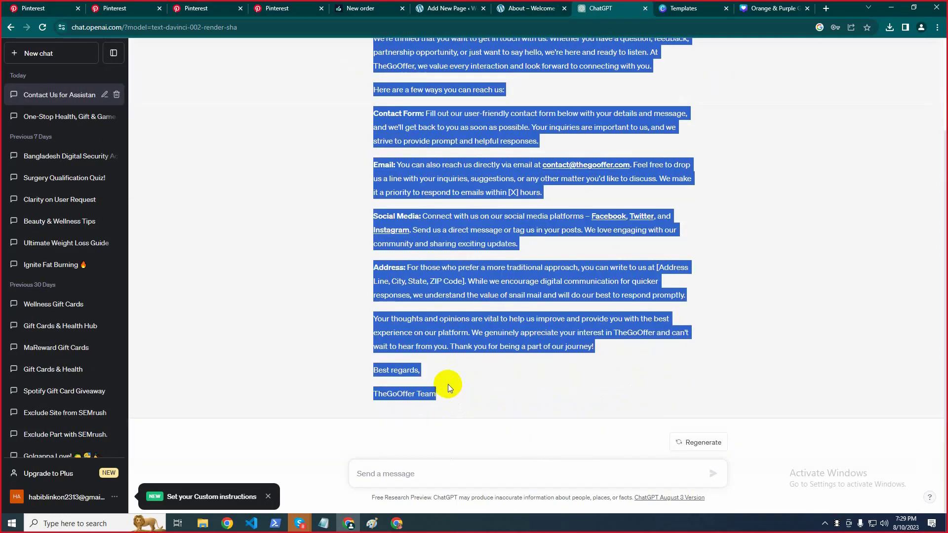
Paste the ChatGPT contact text below the Contact title
{"action": "left_click", "coordinate": [510, 5]}
{"action": "left_click", "coordinate": [458, 6]}
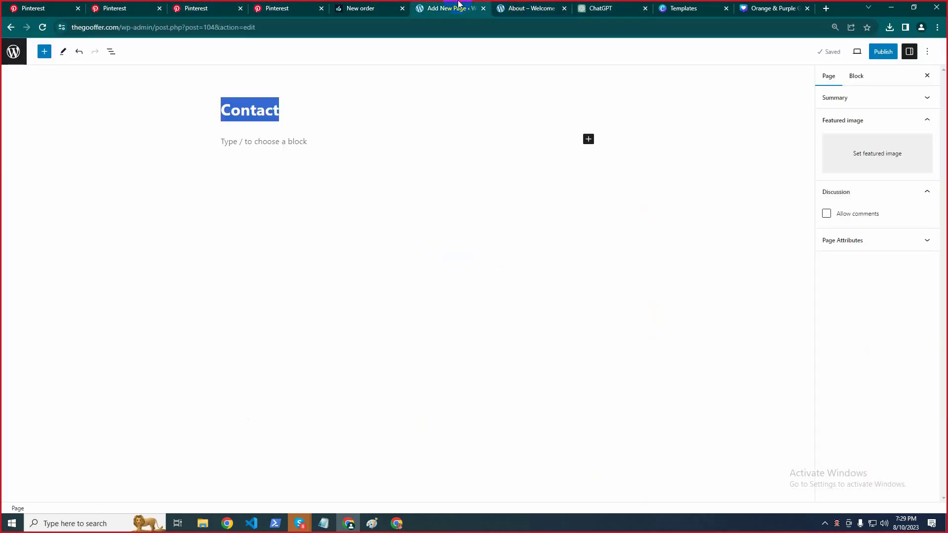
{"action": "left_click", "coordinate": [259, 147]}
{"action": "key", "text": "ctrl+v"}
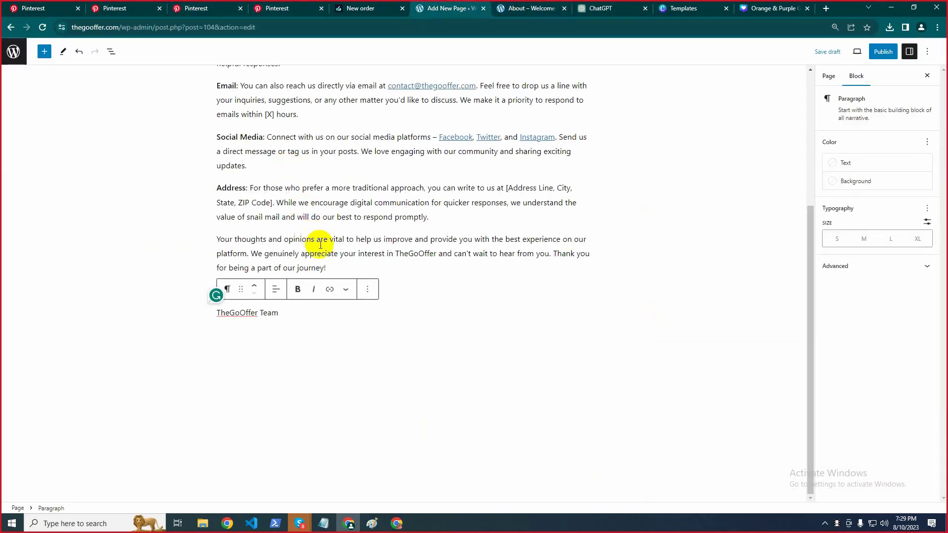
{"action": "scroll", "coordinate": [318, 239], "scroll_direction": "up", "scroll_amount": 4}
Change the email link's name before the @ from 'contact' to 'info'
{"action": "left_click", "coordinate": [412, 266]}
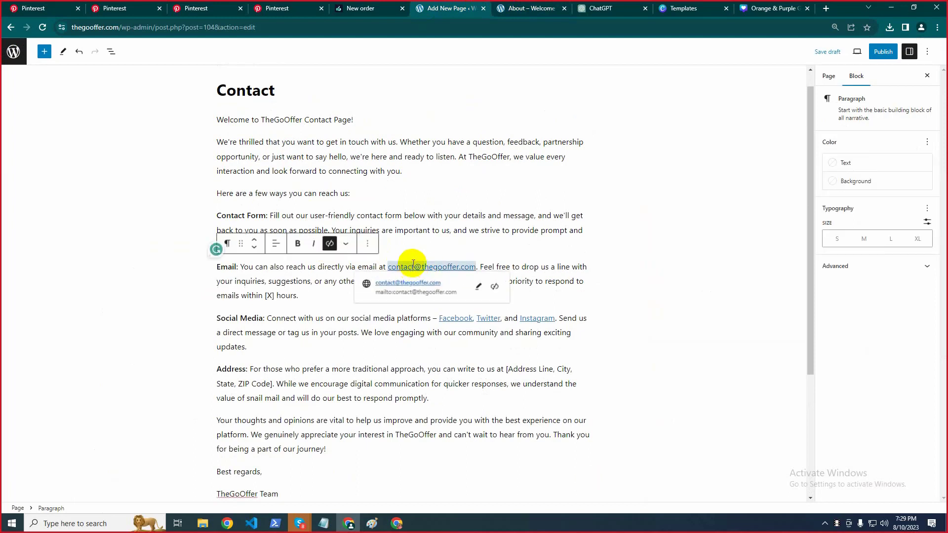
{"action": "left_click_drag", "start_coordinate": [415, 267], "coordinate": [399, 264]}
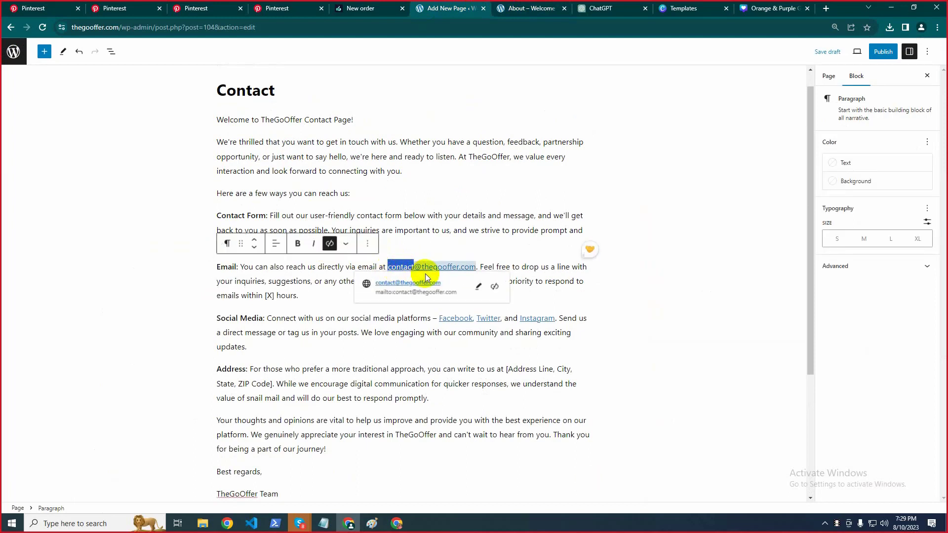
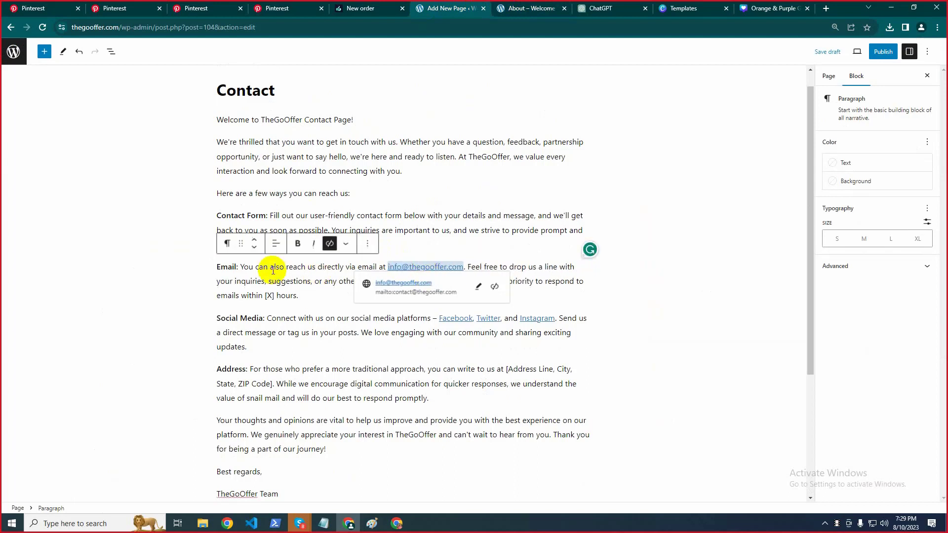
{"action": "left_click", "coordinate": [168, 257]}
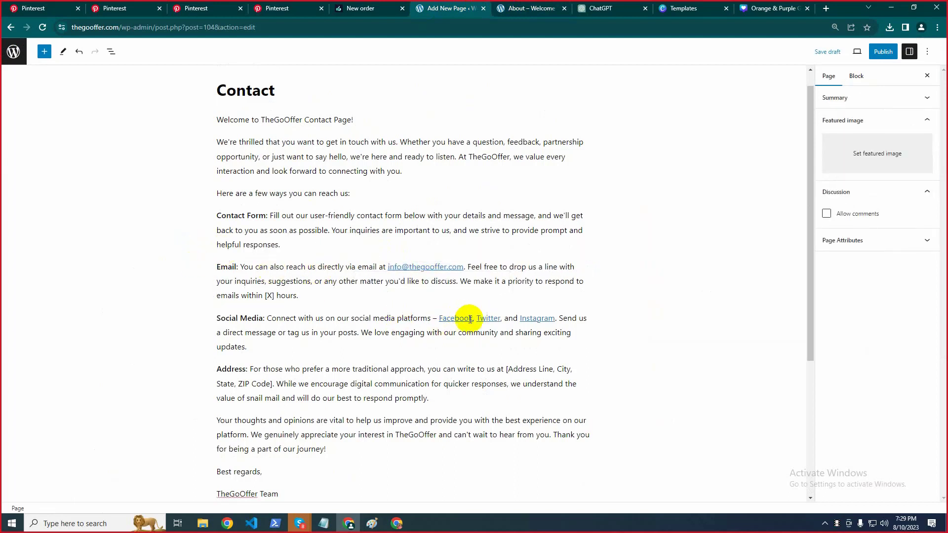
Check the Facebook, Twitter and Instagram links, then start editing the Address paragraph
{"action": "left_click", "coordinate": [454, 318]}
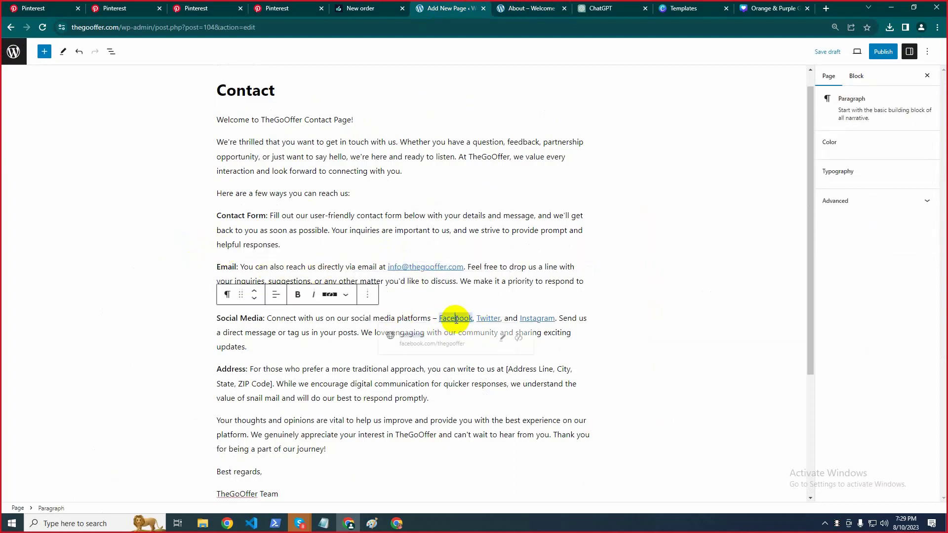
{"action": "left_click", "coordinate": [488, 319]}
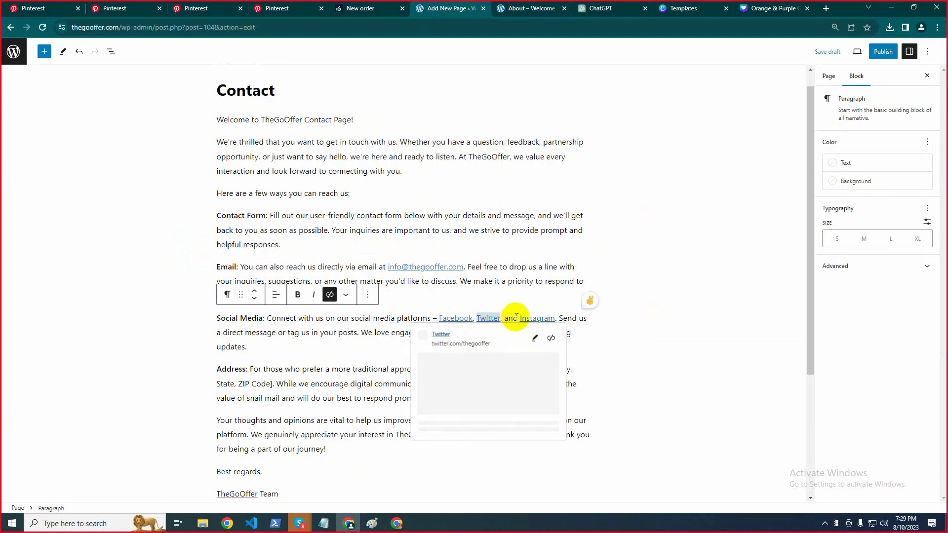
{"action": "left_click", "coordinate": [527, 318]}
{"action": "left_click", "coordinate": [271, 381]}
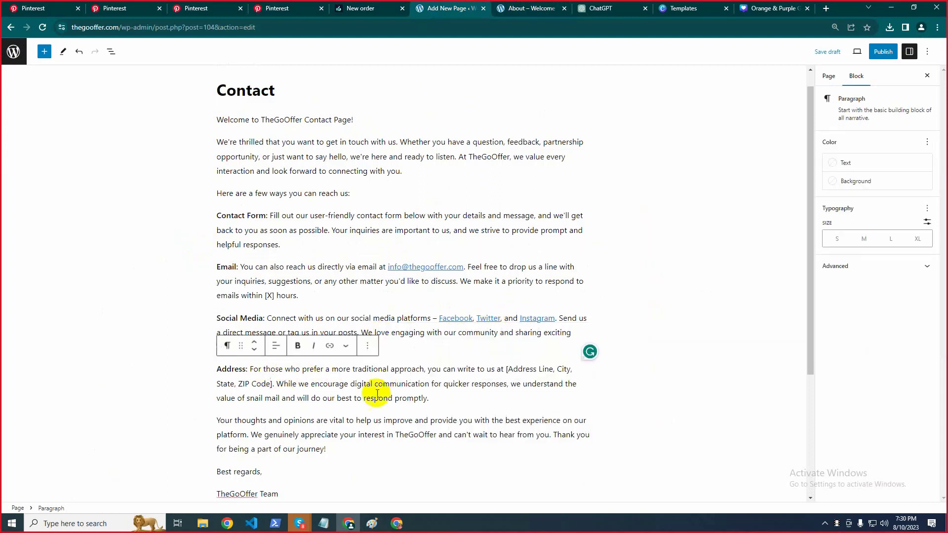
{"action": "left_click", "coordinate": [273, 384]}
{"action": "key", "text": "BackSpace"}
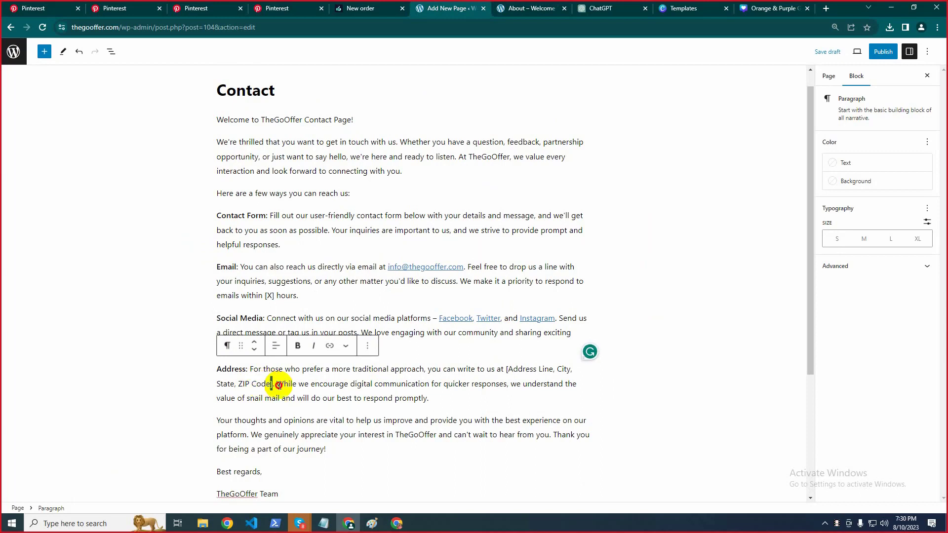
Replace the bracketed address placeholder with the business's street address and review the page
{"action": "left_click_drag", "start_coordinate": [271, 384], "coordinate": [509, 369]}
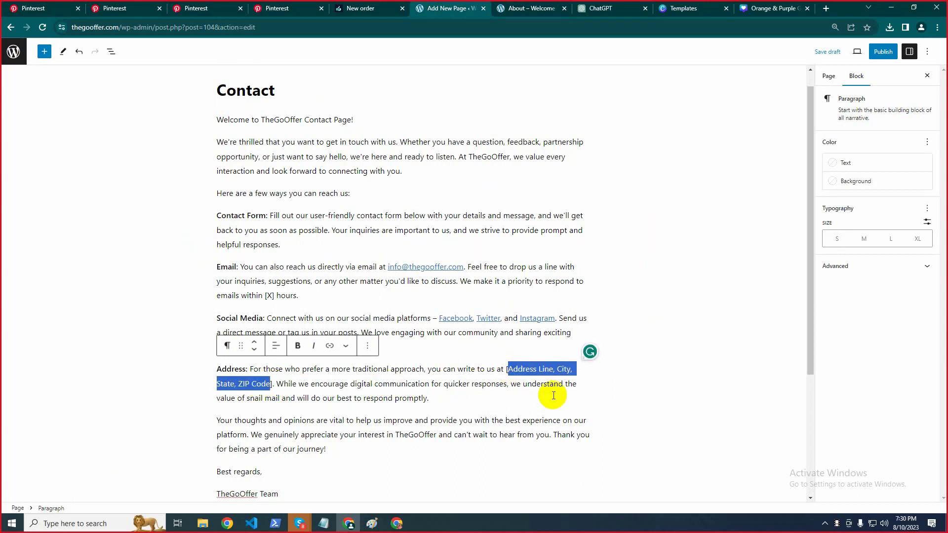
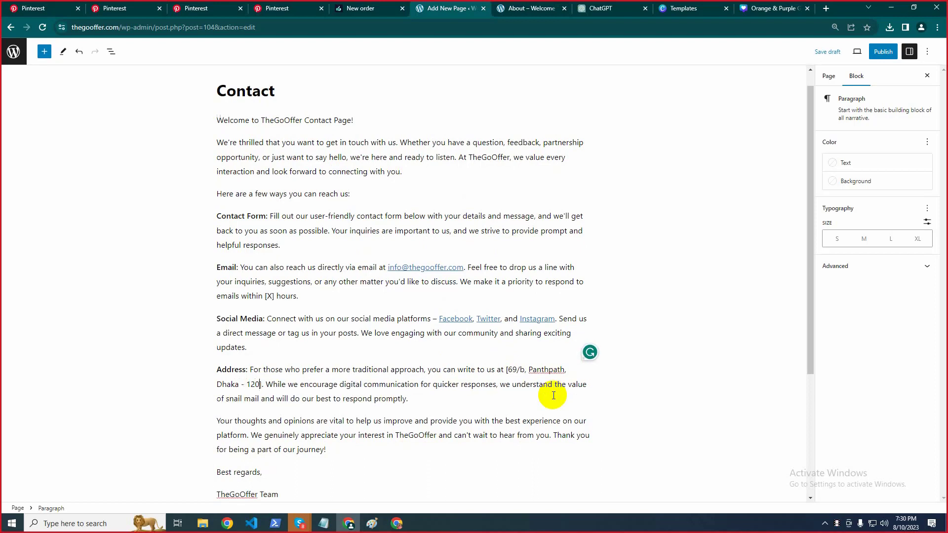
{"action": "left_click", "coordinate": [60, 413]}
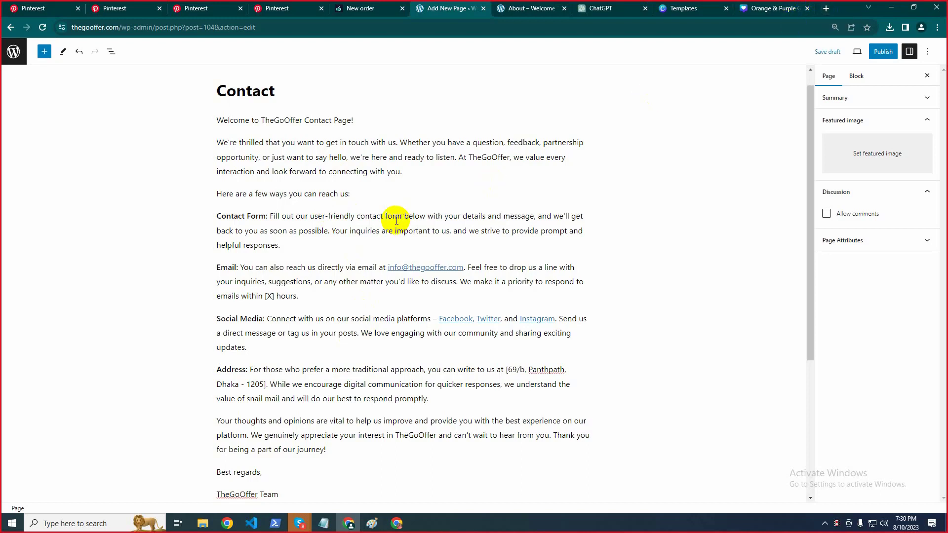
{"action": "scroll", "coordinate": [231, 342], "scroll_direction": "down", "scroll_amount": 4}
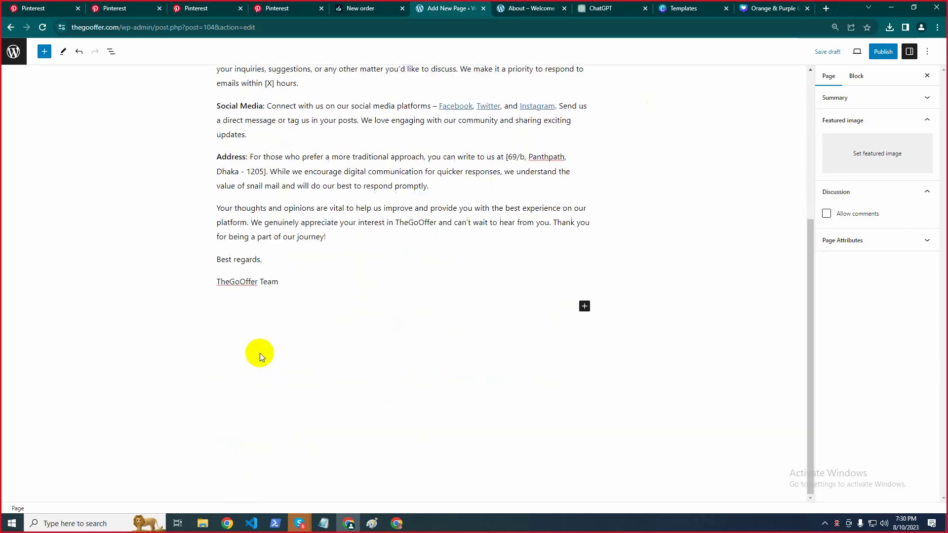
{"action": "scroll", "coordinate": [299, 304], "scroll_direction": "up", "scroll_amount": 5}
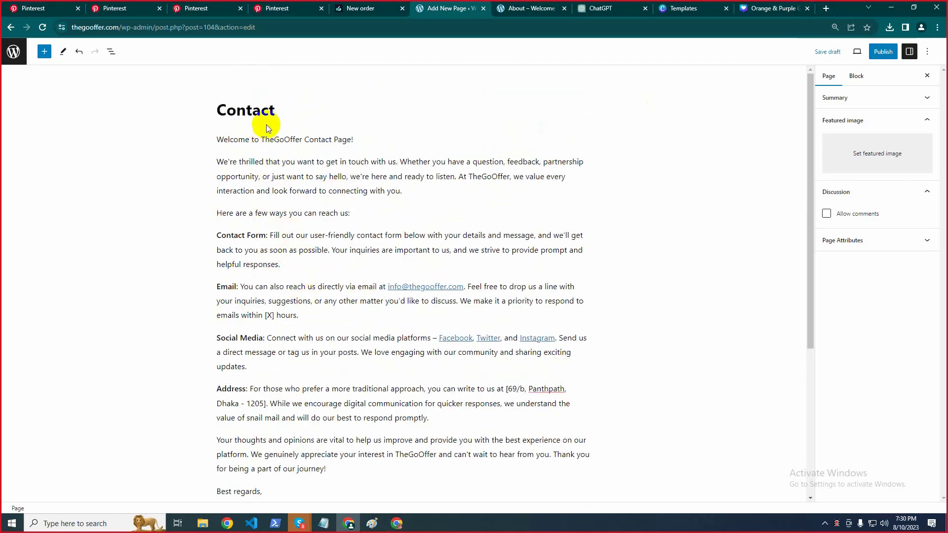
Change the Canva banner heading from 'About Us' to 'Contact Us'
{"action": "left_click", "coordinate": [711, 5]}
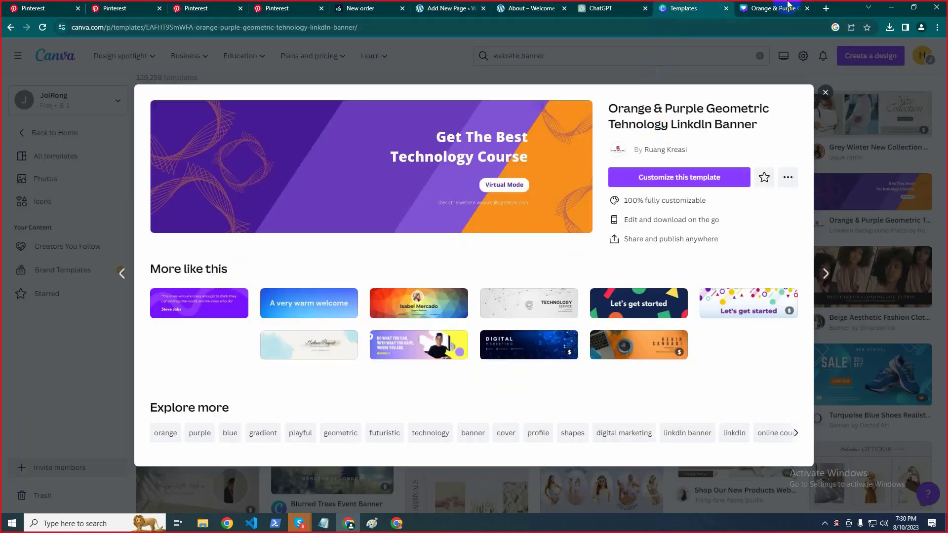
{"action": "left_click", "coordinate": [782, 8]}
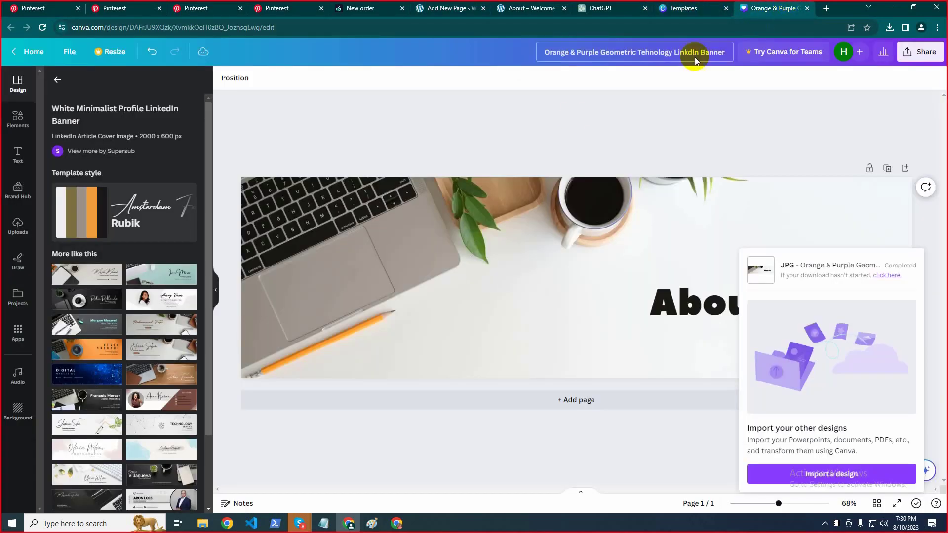
{"action": "left_click", "coordinate": [915, 222]}
{"action": "left_click", "coordinate": [755, 302]}
{"action": "left_click", "coordinate": [767, 302]}
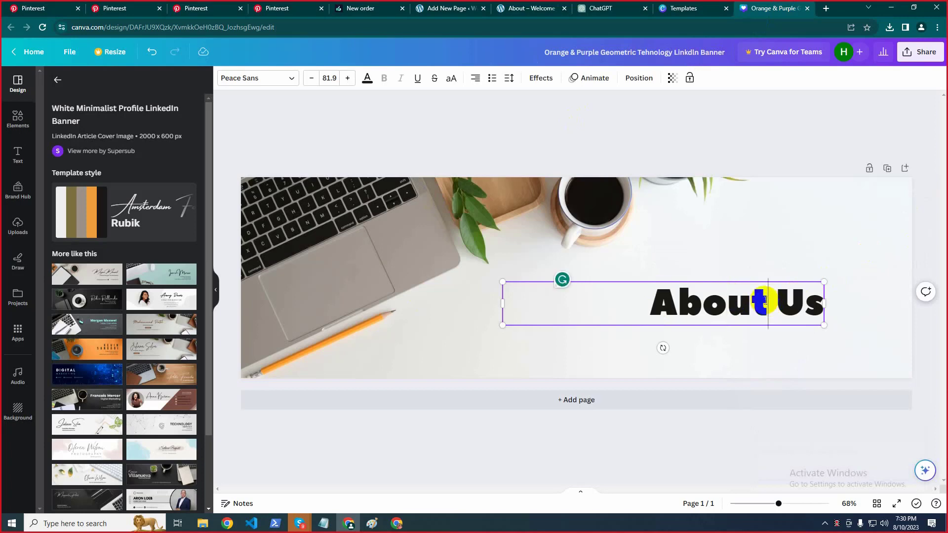
{"action": "left_click_drag", "start_coordinate": [766, 302], "coordinate": [647, 303]}
{"action": "type", "text": "Conta"}
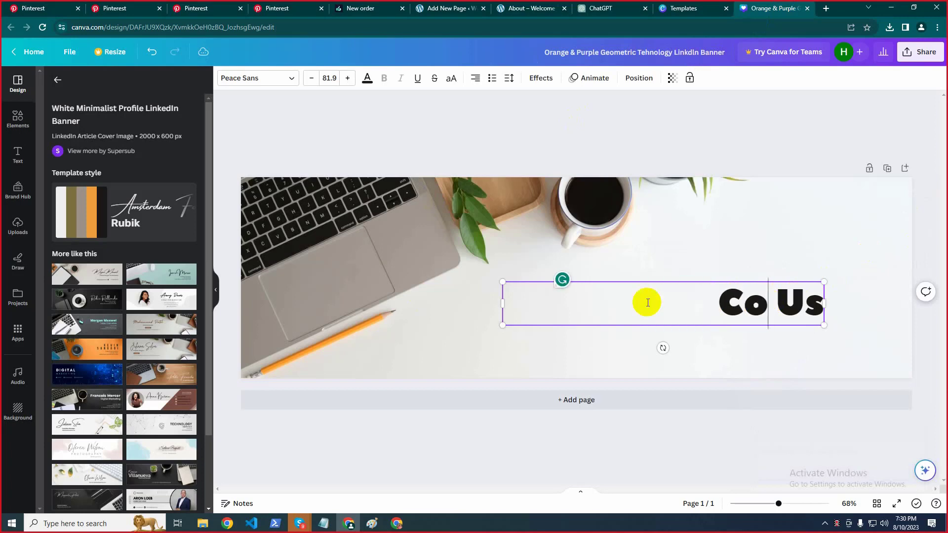
{"action": "type", "text": "ct"}
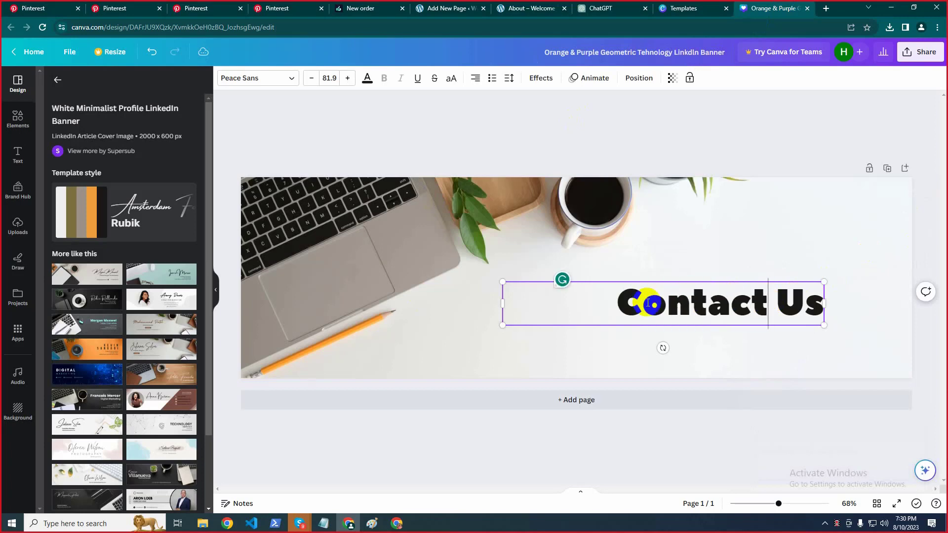
{"action": "left_click", "coordinate": [927, 228]}
Download the banner design as a JPG file
{"action": "left_click", "coordinate": [920, 51]}
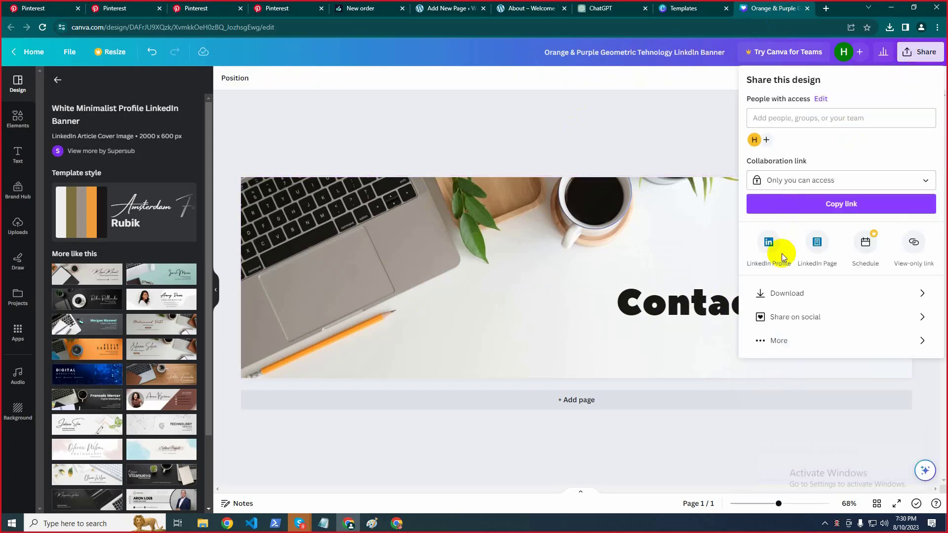
{"action": "left_click", "coordinate": [802, 297]}
{"action": "left_click", "coordinate": [807, 121]}
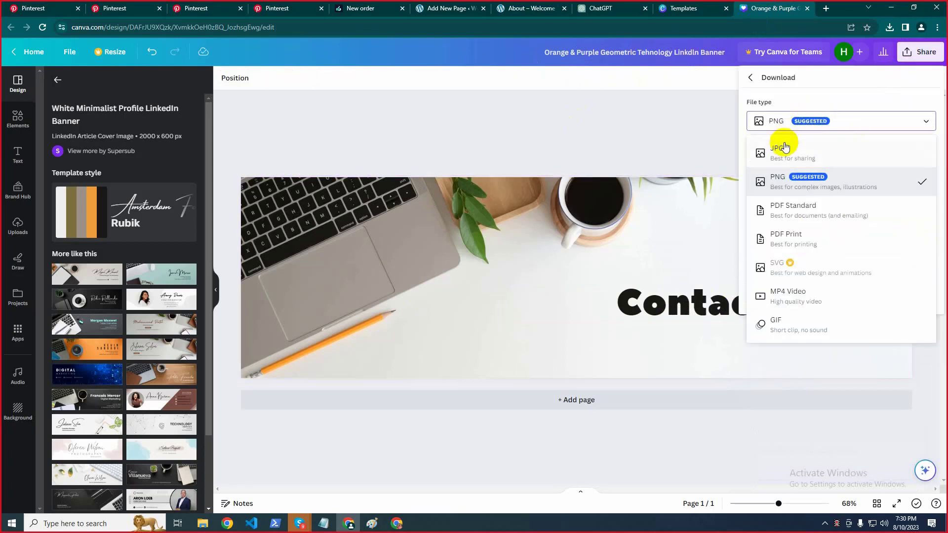
{"action": "left_click", "coordinate": [783, 144]}
{"action": "left_click", "coordinate": [821, 244]}
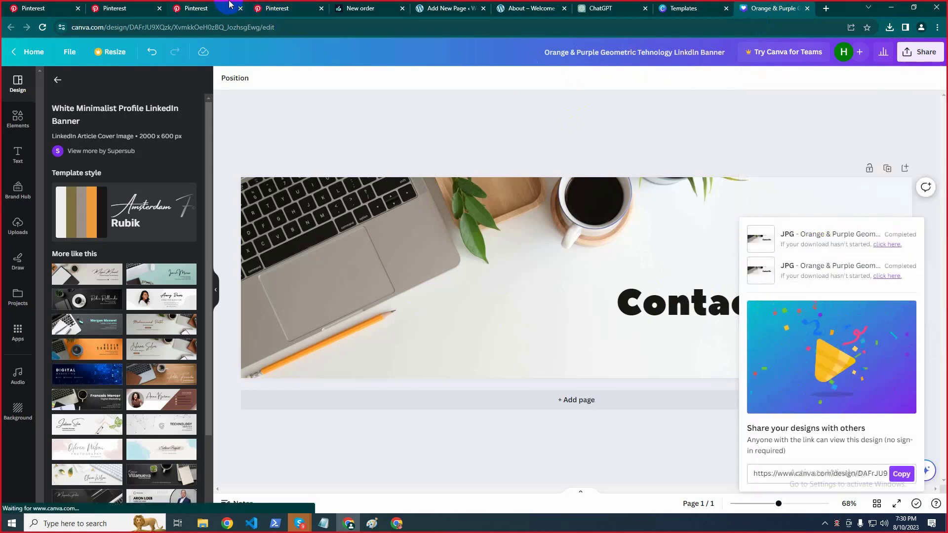
Insert an Image block above the Welcome paragraph and choose to upload a picture
{"action": "left_click", "coordinate": [425, 4]}
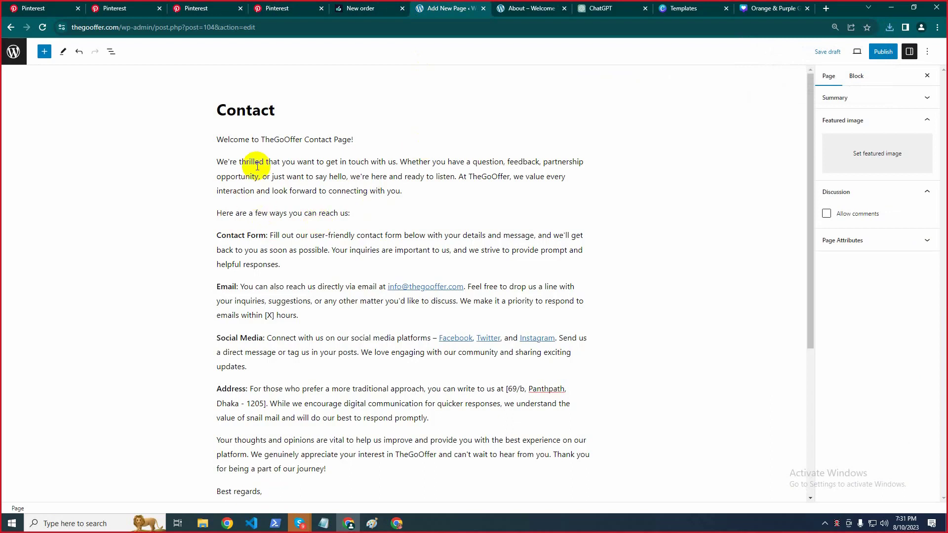
{"action": "left_click", "coordinate": [218, 139]}
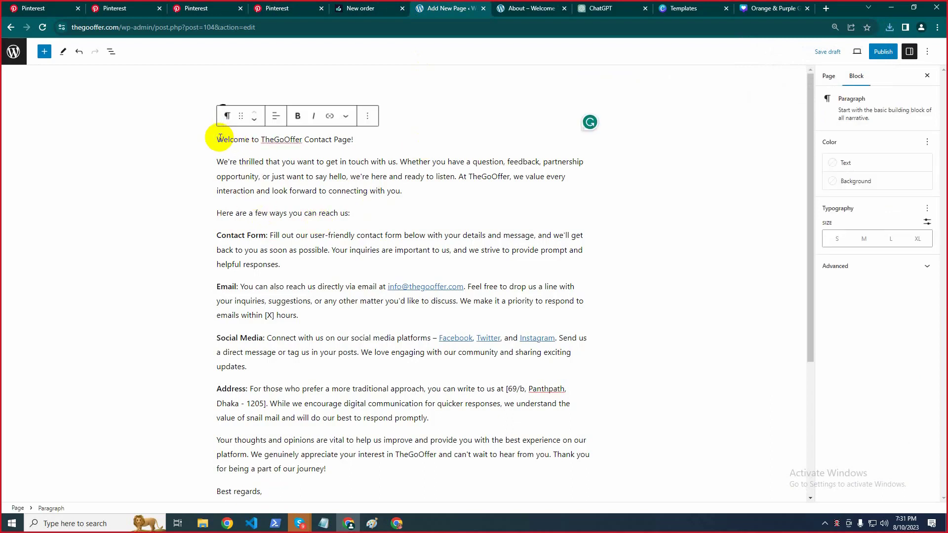
{"action": "key", "text": "Return"}
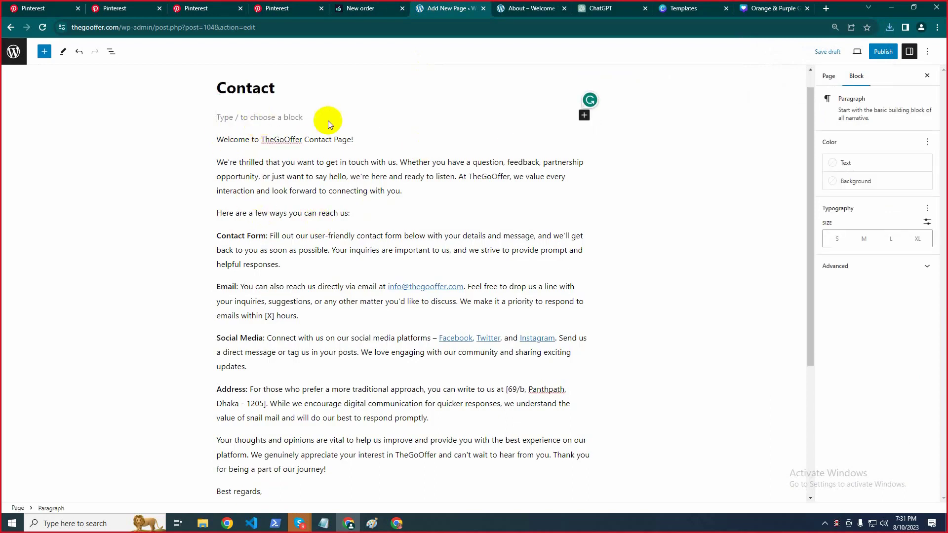
{"action": "left_click", "coordinate": [583, 117]}
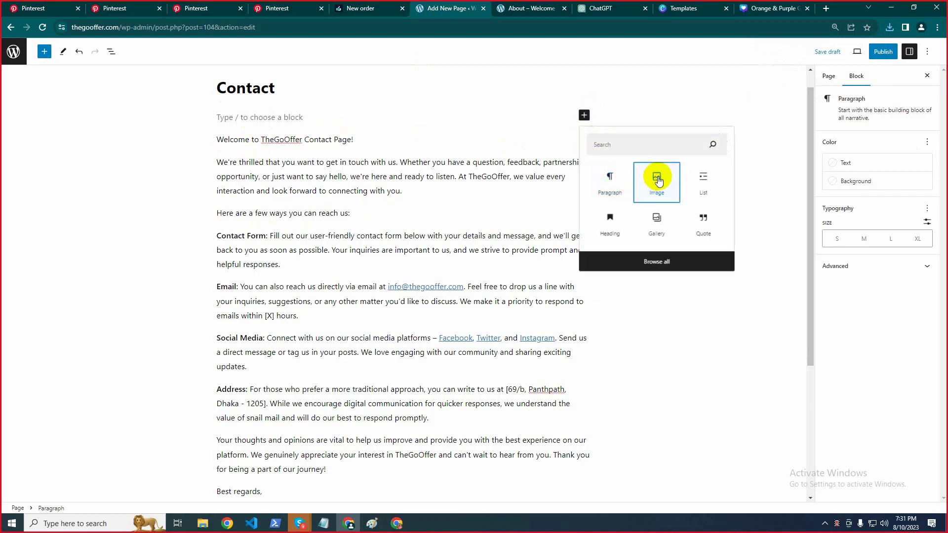
{"action": "left_click", "coordinate": [657, 178]}
{"action": "left_click", "coordinate": [244, 177]}
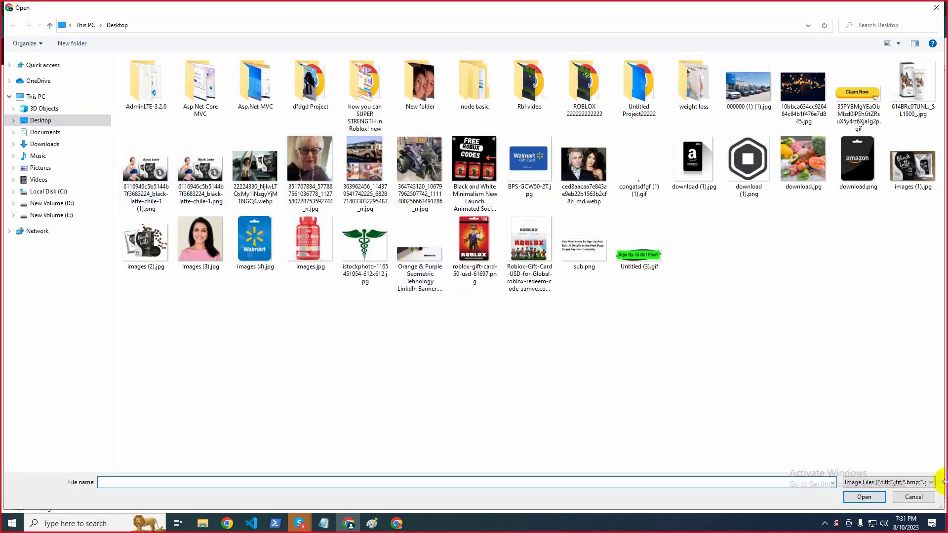
Cancel the file-open dialog and minimize the windows to reach the desktop
{"action": "left_click", "coordinate": [56, 145]}
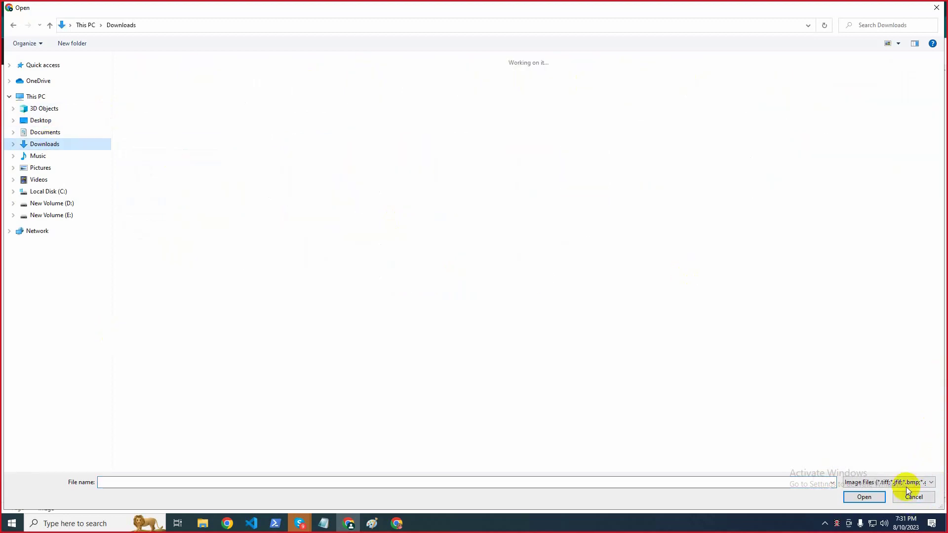
{"action": "left_click", "coordinate": [911, 497]}
{"action": "left_click", "coordinate": [891, 7]}
{"action": "left_click", "coordinate": [891, 7]}
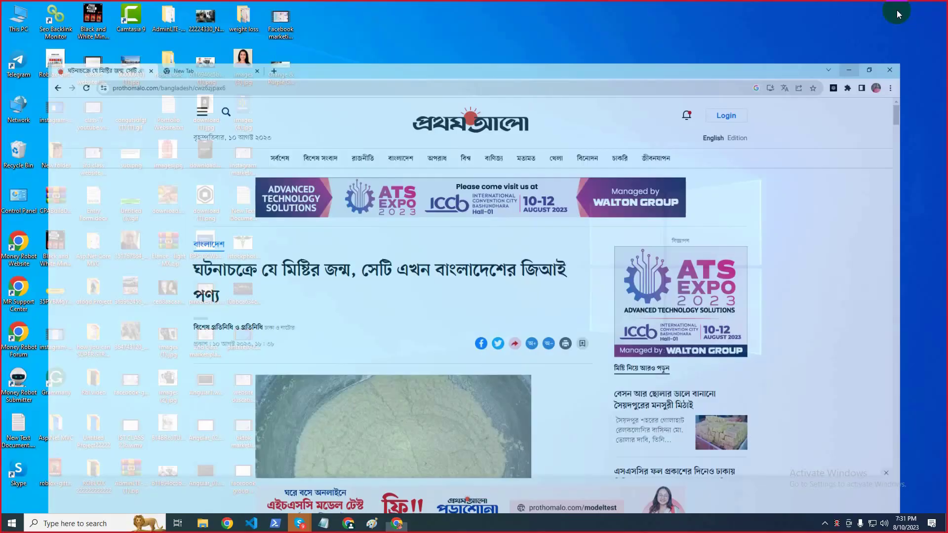
Move the Orange & Purple banner JPG from Downloads to the Desktop, replacing the old copy
{"action": "double_click", "coordinate": [22, 33]}
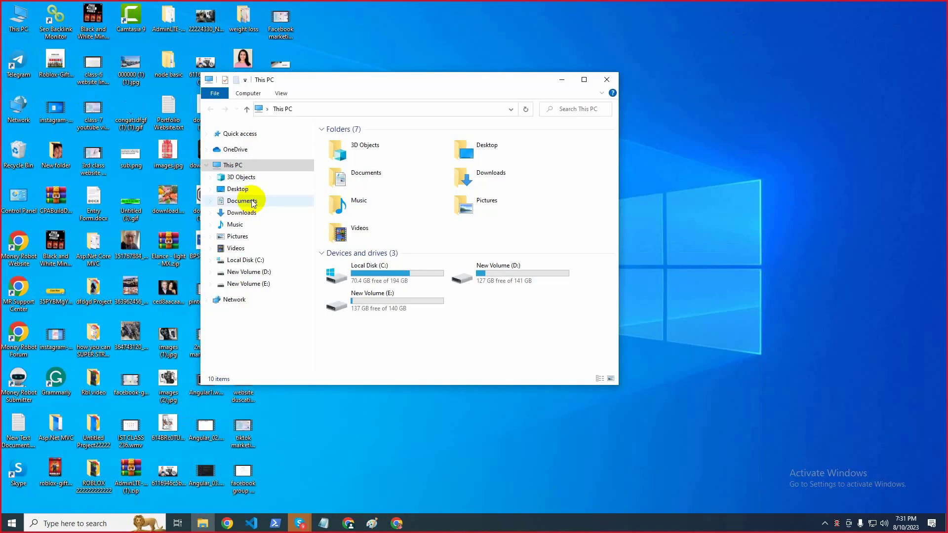
{"action": "left_click", "coordinate": [242, 214]}
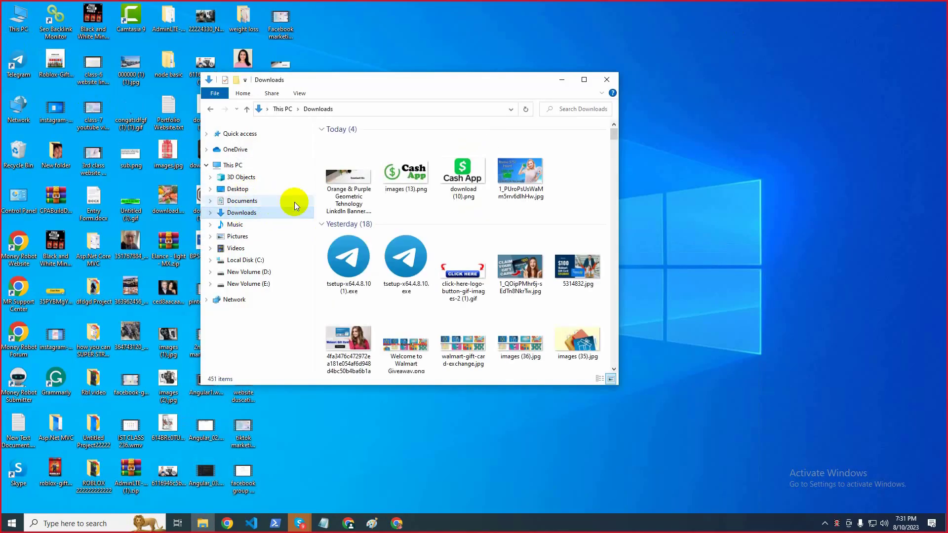
{"action": "left_click", "coordinate": [340, 179]}
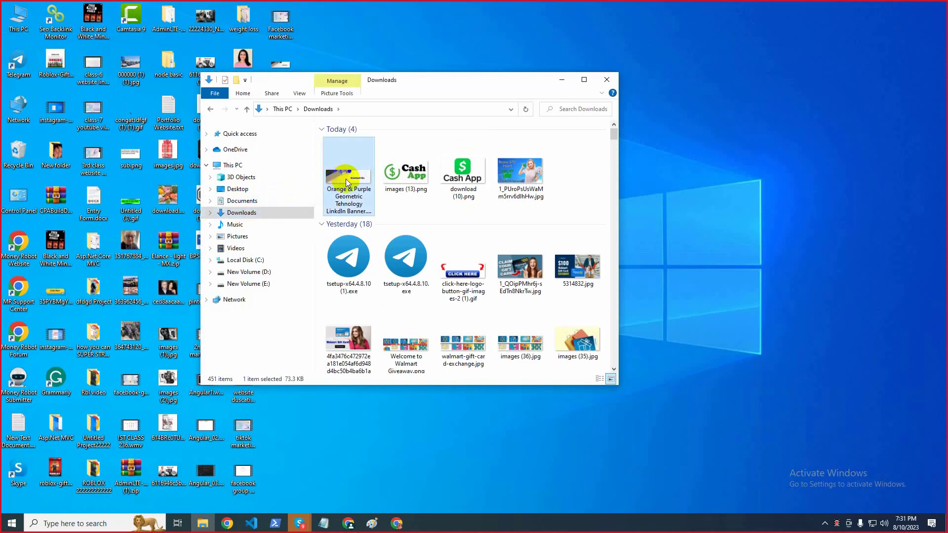
{"action": "left_click", "coordinate": [773, 184]}
{"action": "key", "text": "ctrl+v"}
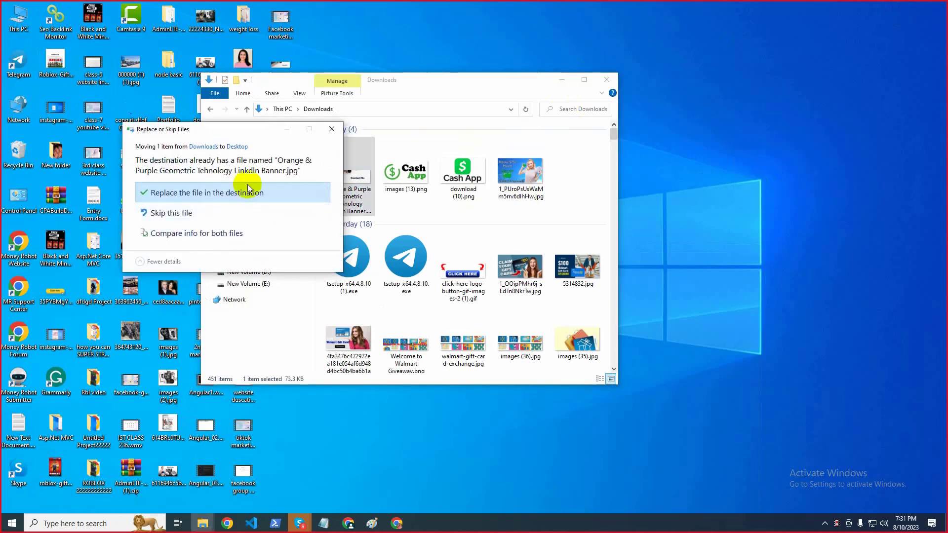
{"action": "left_click", "coordinate": [232, 193]}
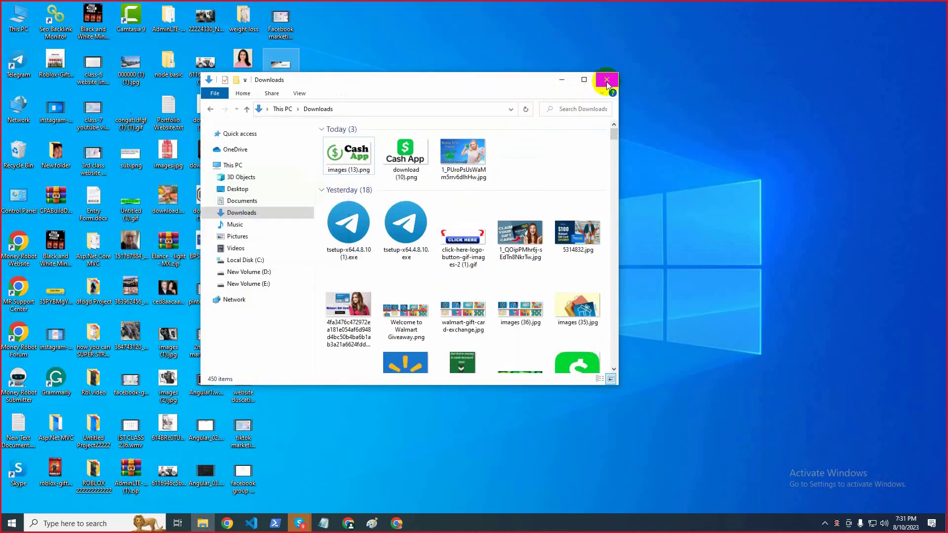
{"action": "left_click", "coordinate": [607, 82]}
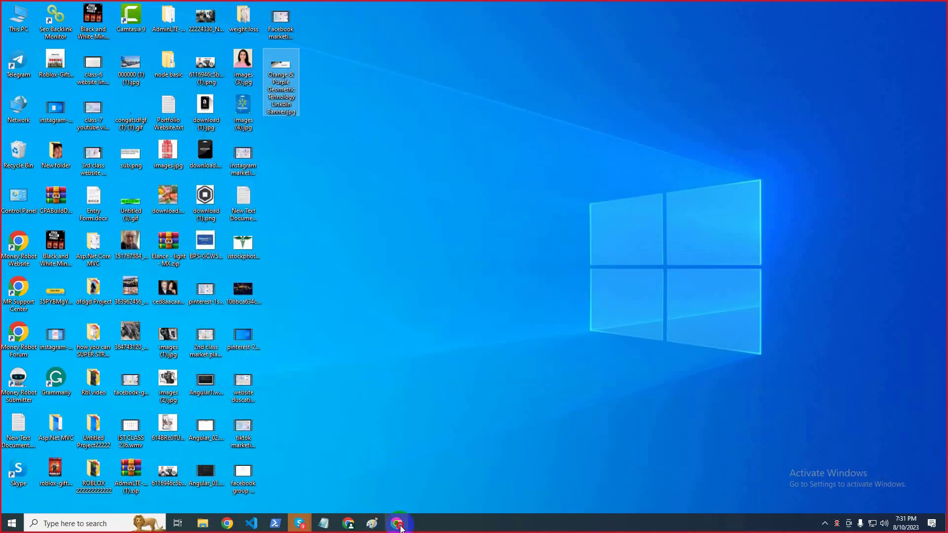
{"action": "left_click", "coordinate": [397, 523]}
Upload the Orange & Purple banner JPG from the Desktop into the image block
{"action": "left_click", "coordinate": [348, 523]}
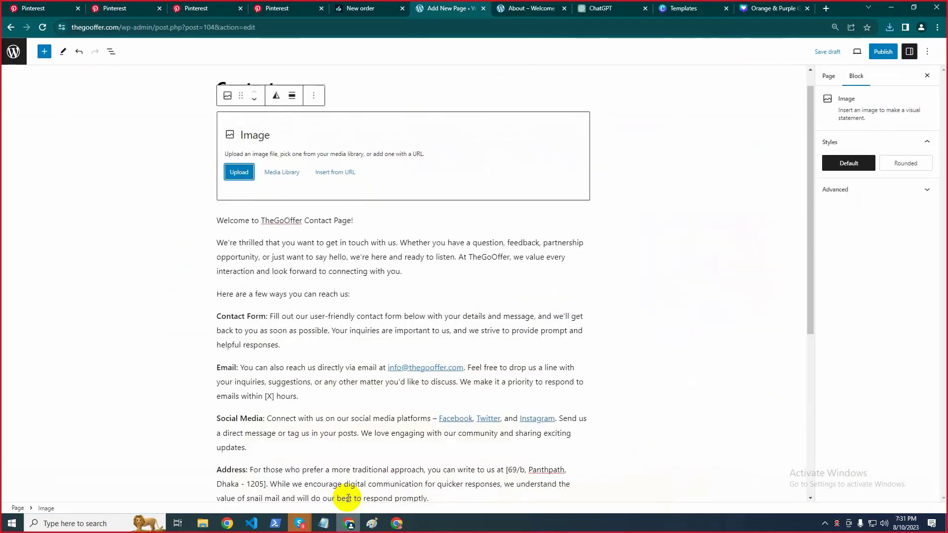
{"action": "left_click", "coordinate": [238, 173]}
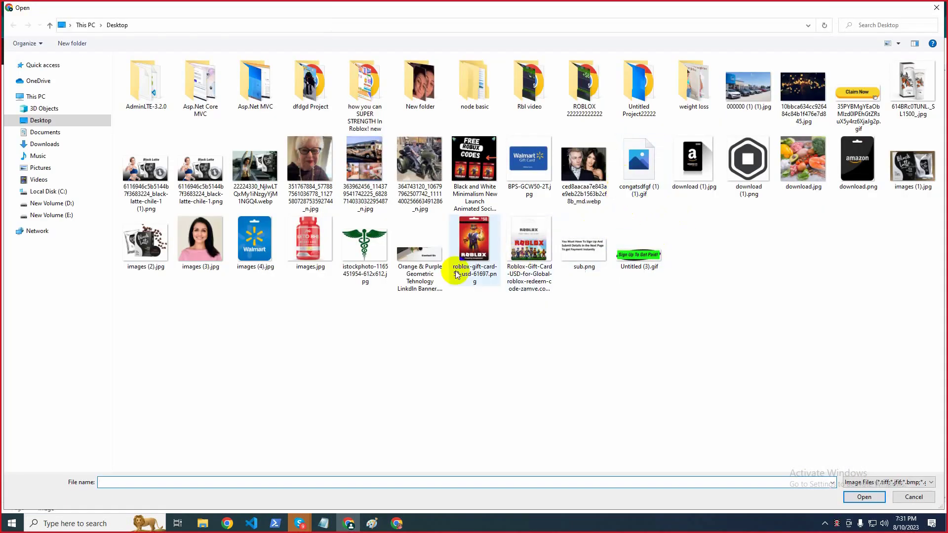
{"action": "left_click", "coordinate": [419, 267]}
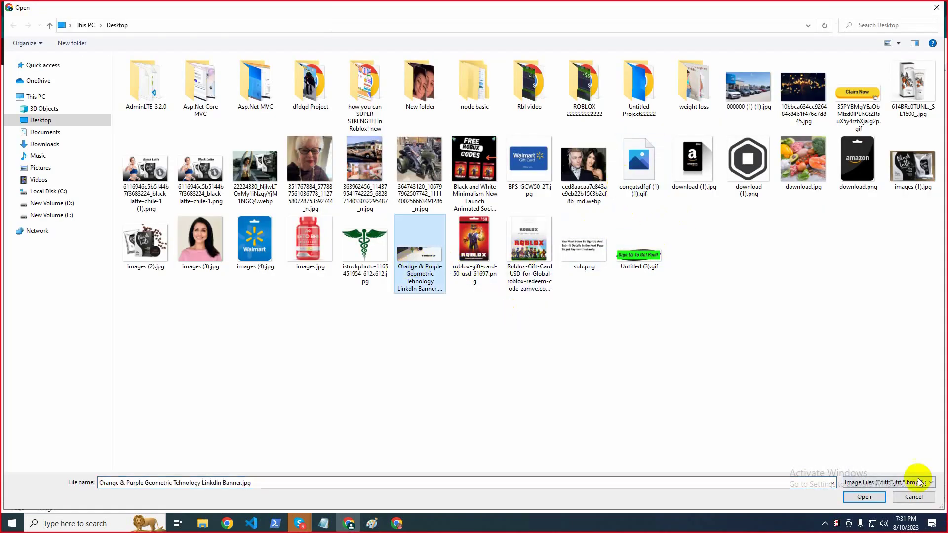
{"action": "left_click", "coordinate": [865, 497]}
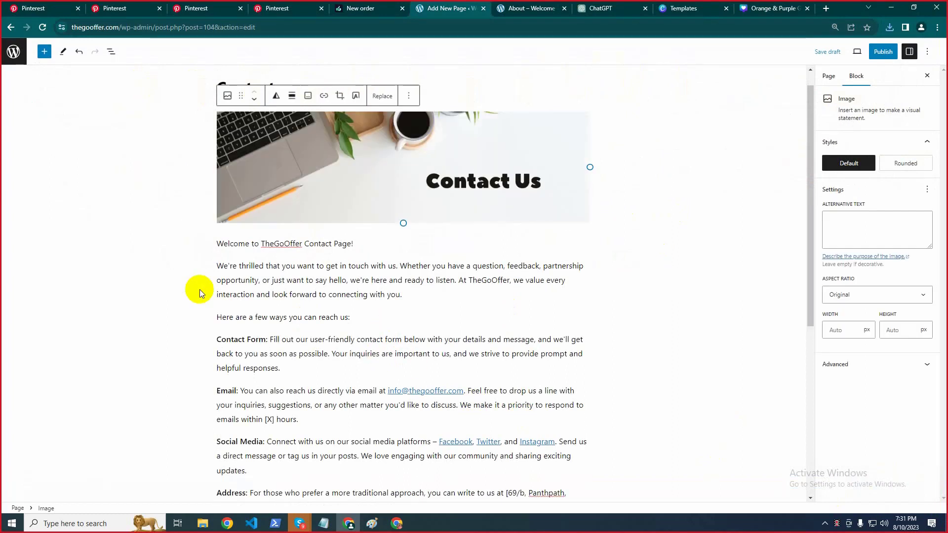
Give the banner the Rounded style, then open and cancel the publish panel
{"action": "left_click", "coordinate": [922, 164]}
{"action": "left_click", "coordinate": [882, 51]}
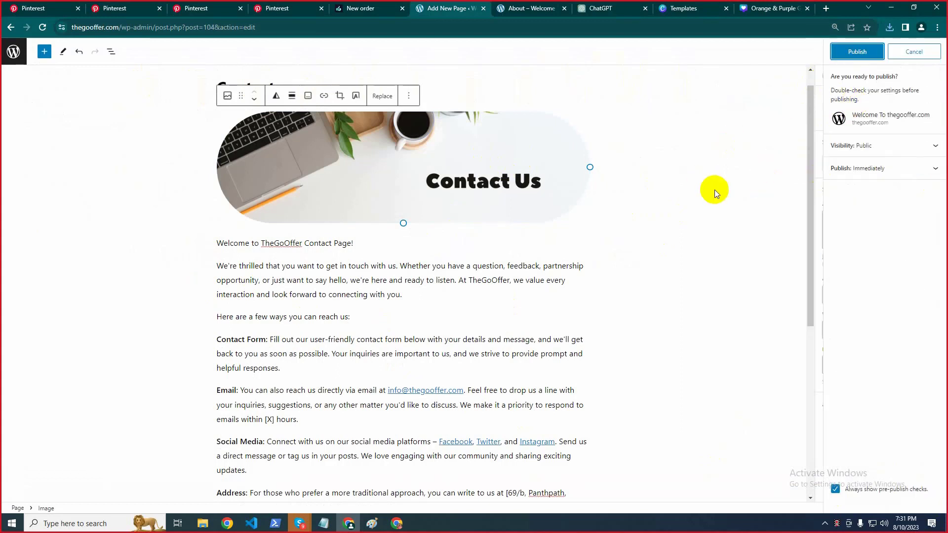
{"action": "left_click", "coordinate": [919, 51]}
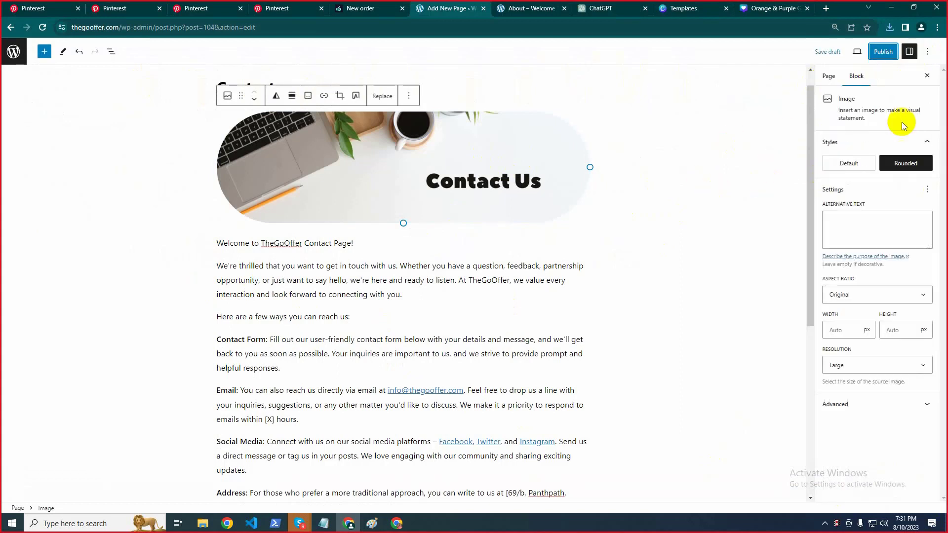
{"action": "left_click", "coordinate": [746, 203]}
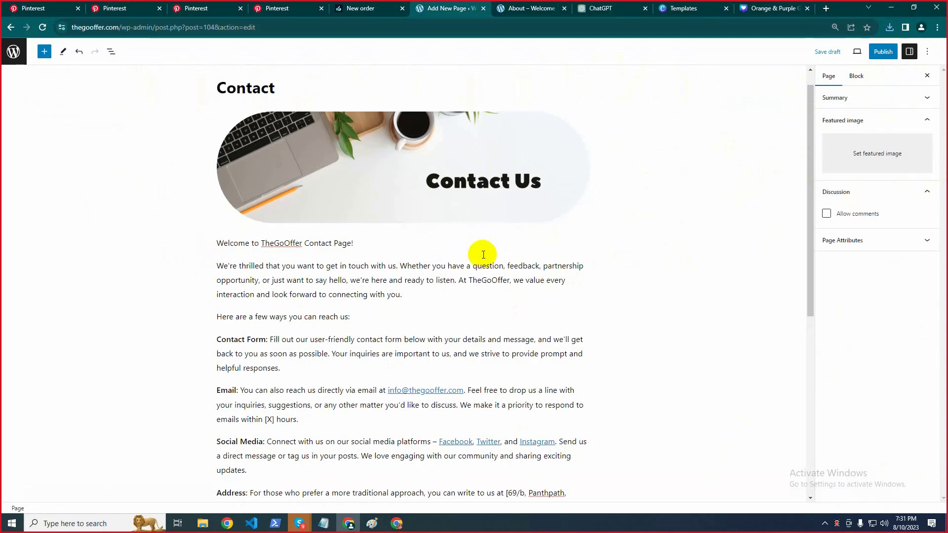
{"action": "scroll", "coordinate": [483, 253], "scroll_direction": "down", "scroll_amount": 6}
{"action": "scroll", "coordinate": [402, 288], "scroll_direction": "up", "scroll_amount": 6}
Publish the Contact page through the pre-publish confirmation, then return to the Pages list
{"action": "left_click", "coordinate": [883, 52]}
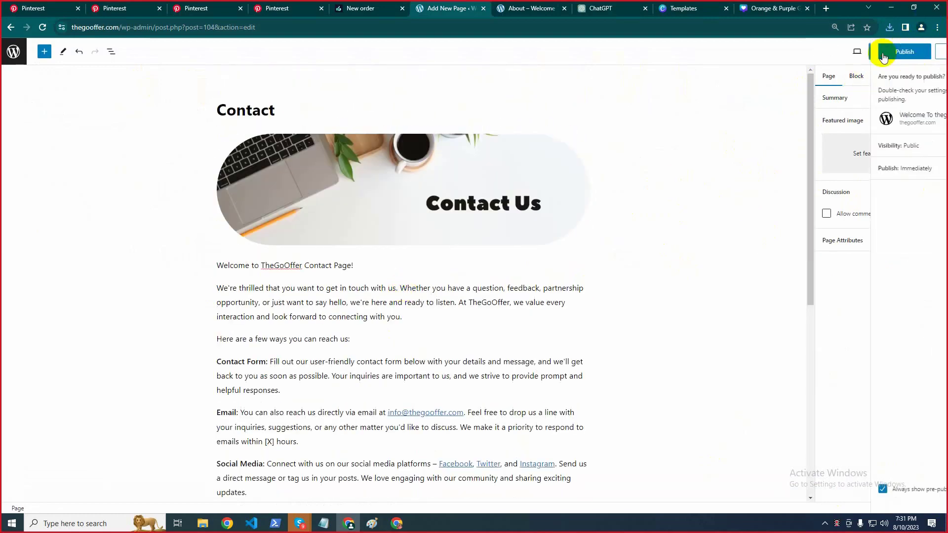
{"action": "left_click", "coordinate": [857, 54]}
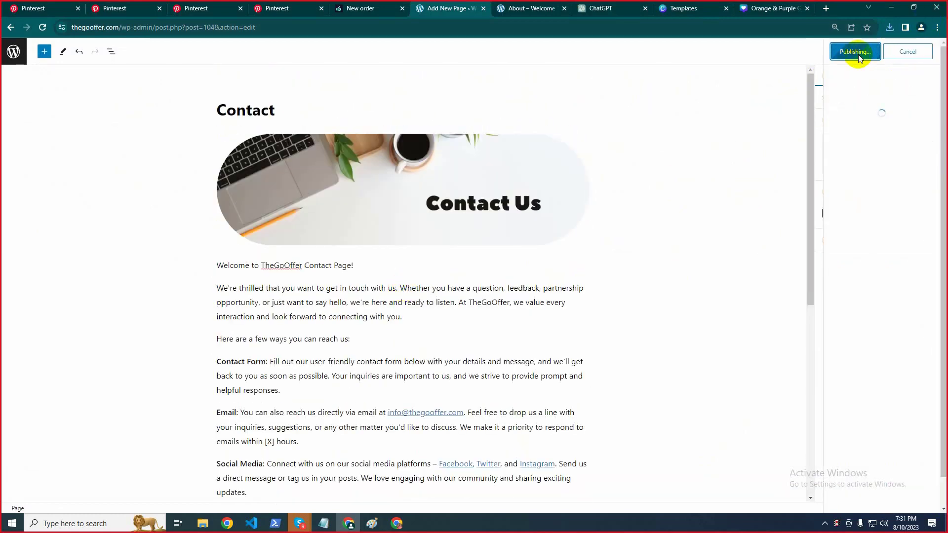
{"action": "scroll", "coordinate": [440, 321], "scroll_direction": "down", "scroll_amount": 6}
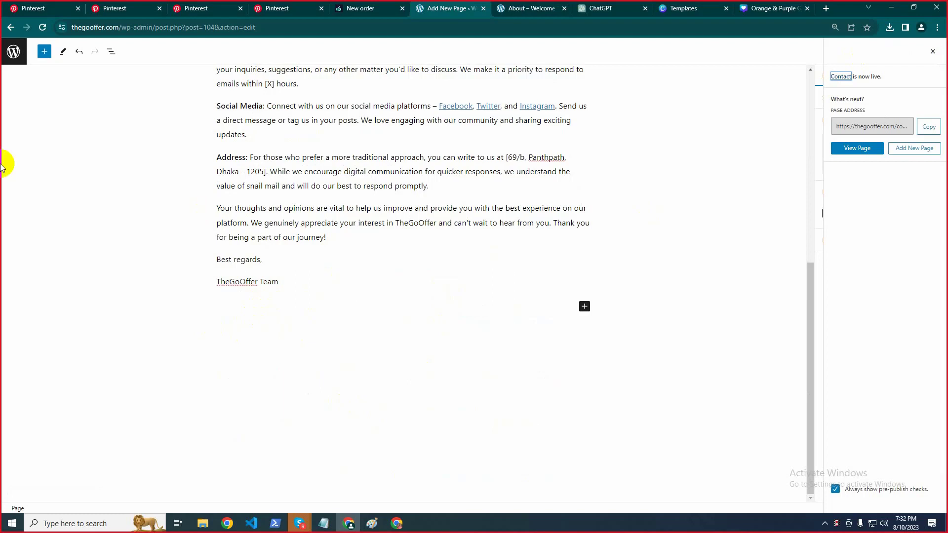
{"action": "left_click", "coordinate": [7, 58]}
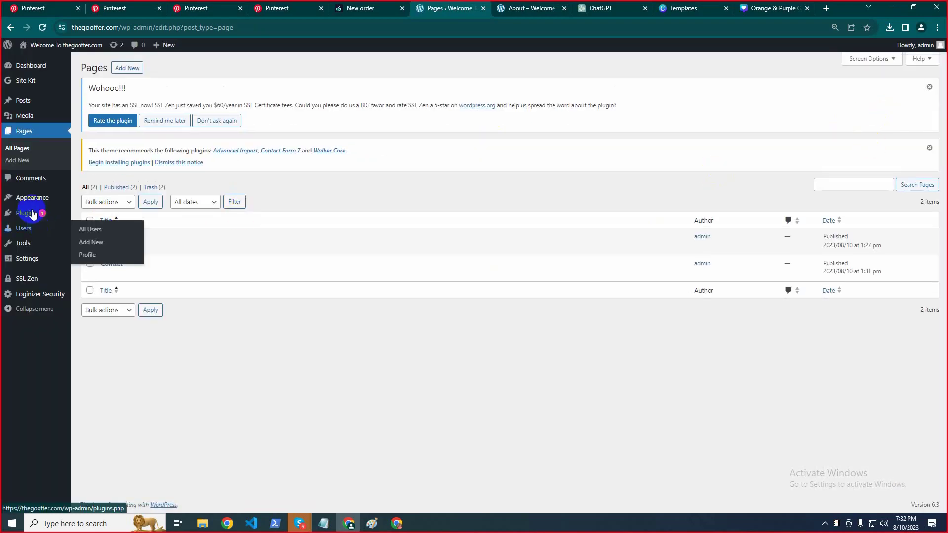
{"action": "left_click", "coordinate": [30, 279]}
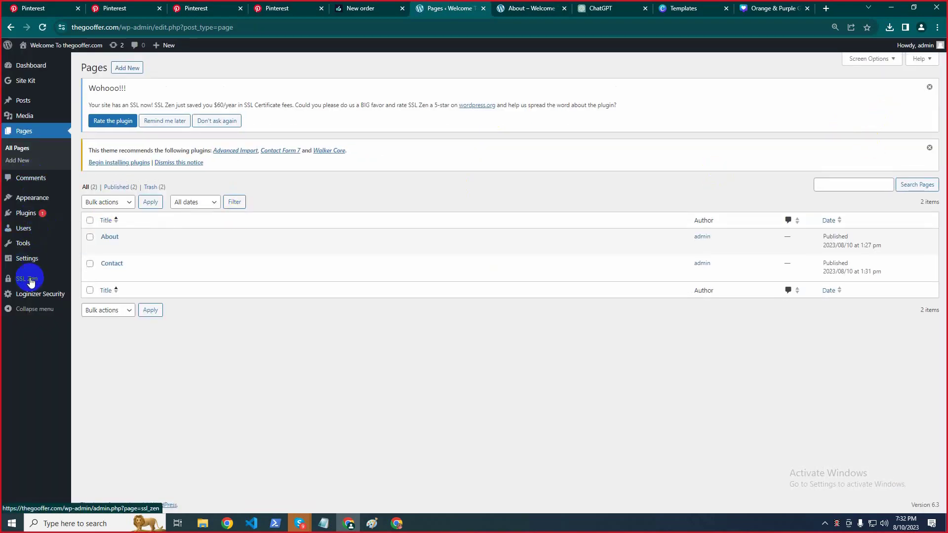
From Plugins > Add New, search 'contact', then install and activate Contact Form 7
{"action": "left_click", "coordinate": [23, 215]}
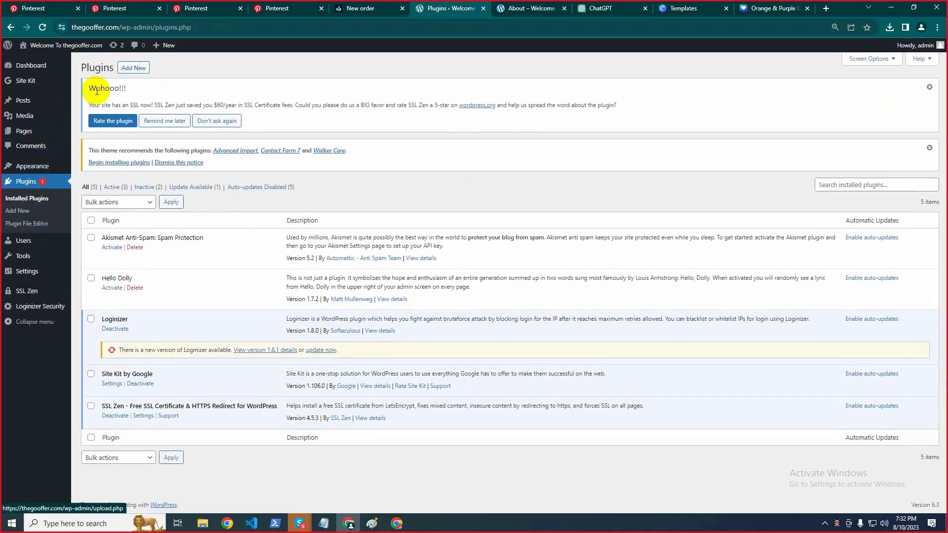
{"action": "left_click", "coordinate": [130, 68]}
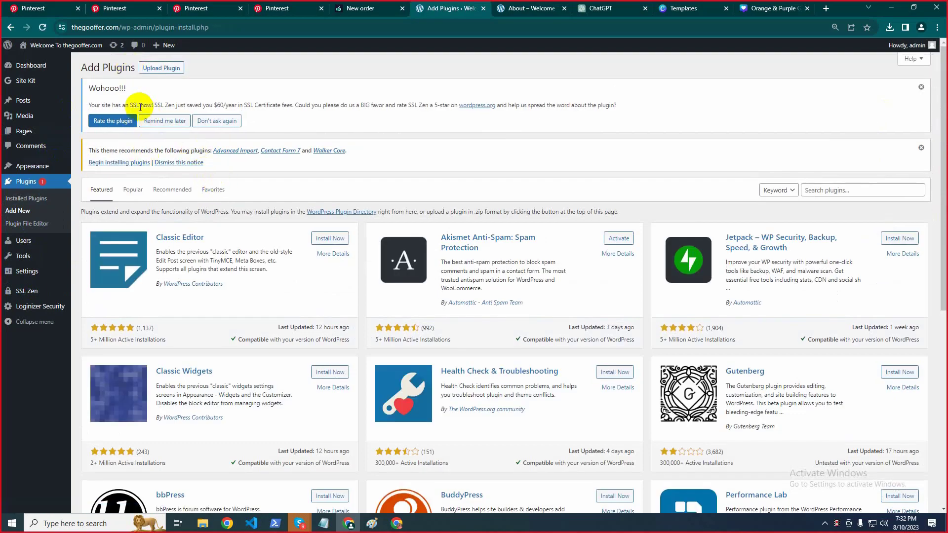
{"action": "scroll", "coordinate": [299, 227], "scroll_direction": "down", "scroll_amount": 4}
{"action": "scroll", "coordinate": [299, 227], "scroll_direction": "down", "scroll_amount": 4}
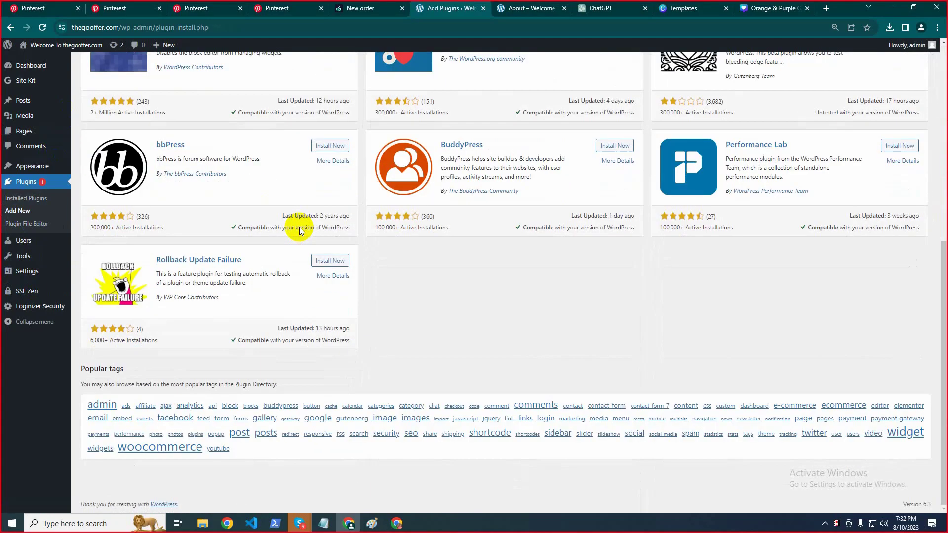
{"action": "scroll", "coordinate": [299, 227], "scroll_direction": "up", "scroll_amount": 8}
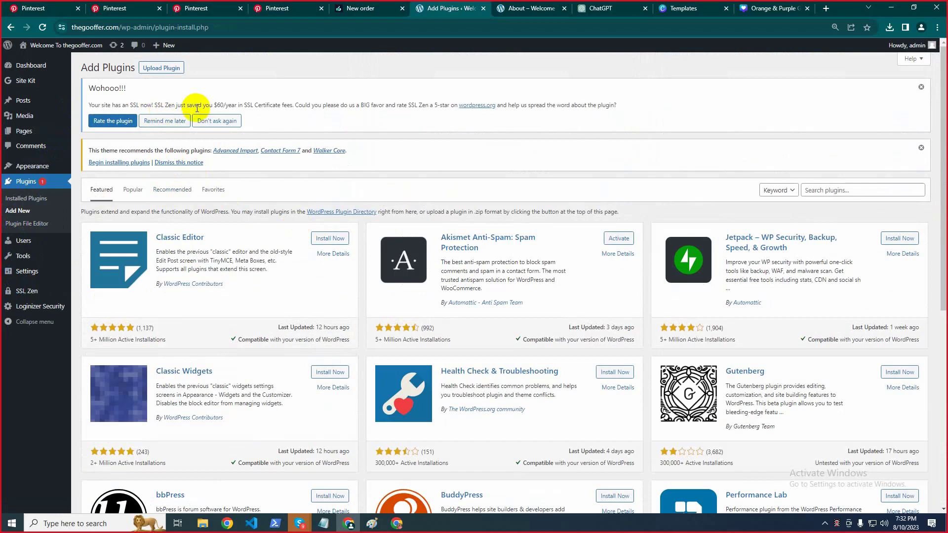
{"action": "left_click", "coordinate": [856, 189]}
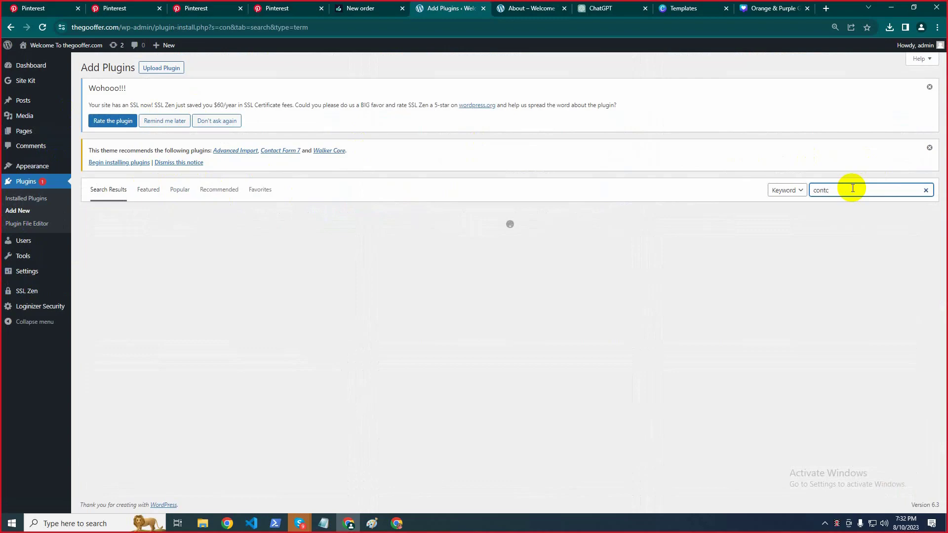
{"action": "type", "text": "contact"}
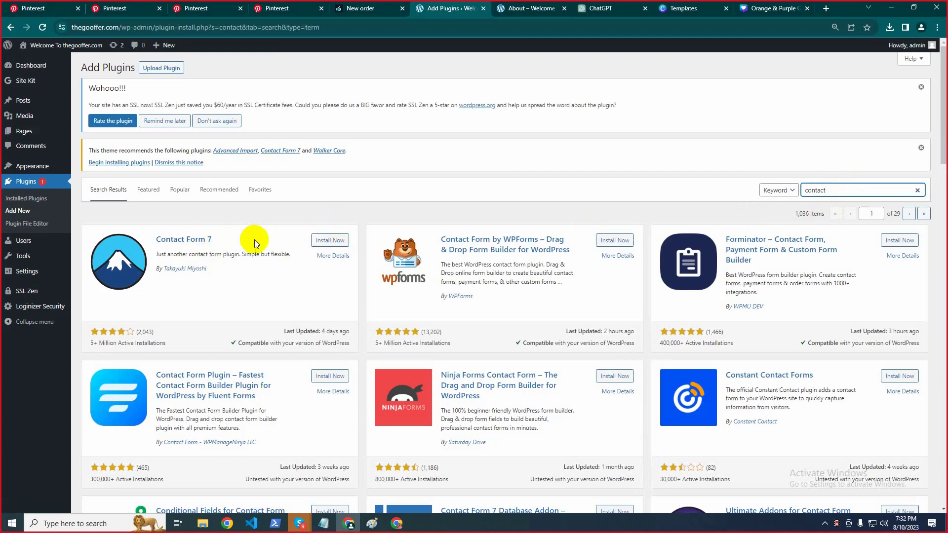
{"action": "left_click", "coordinate": [326, 242]}
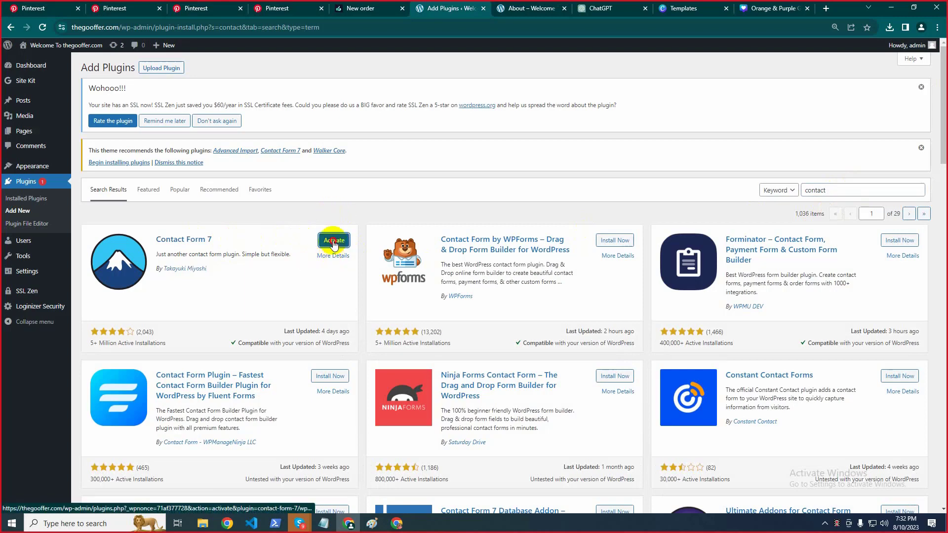
{"action": "left_click", "coordinate": [334, 242]}
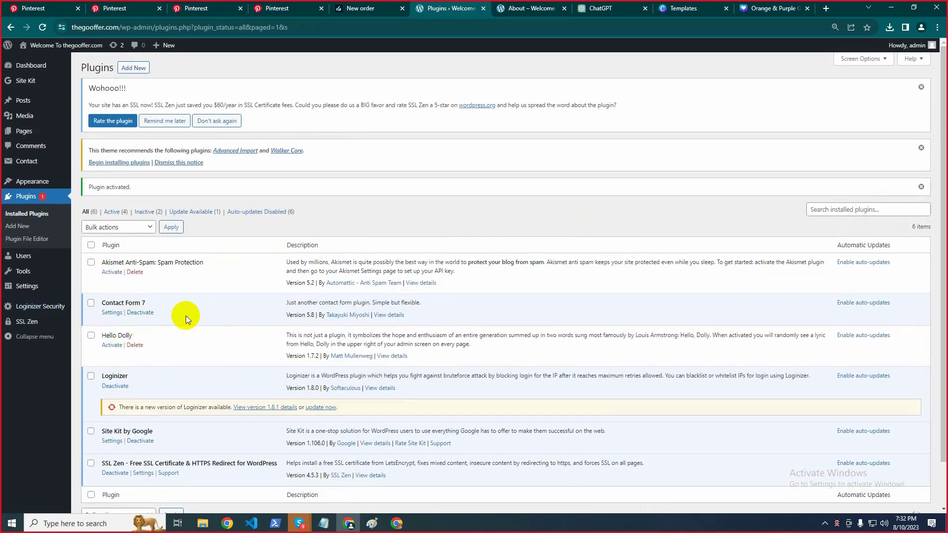
Open the Contact page in the editor from the Pages list
{"action": "left_click", "coordinate": [24, 142]}
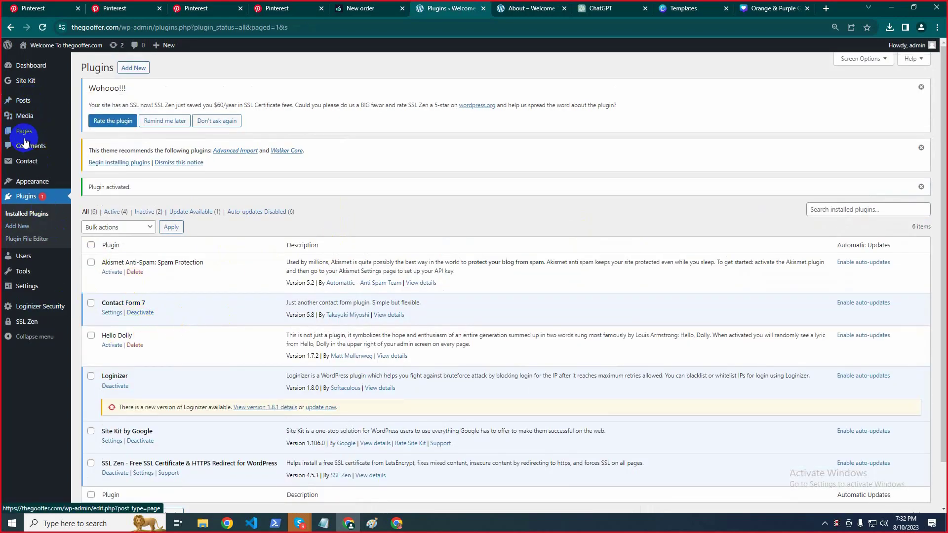
{"action": "mouse_move", "coordinate": [155, 268]}
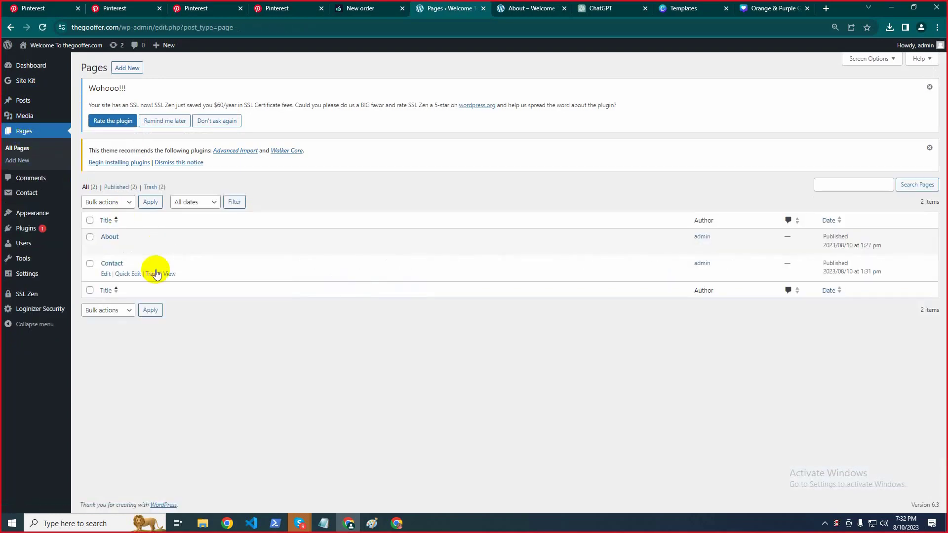
{"action": "left_click", "coordinate": [105, 274]}
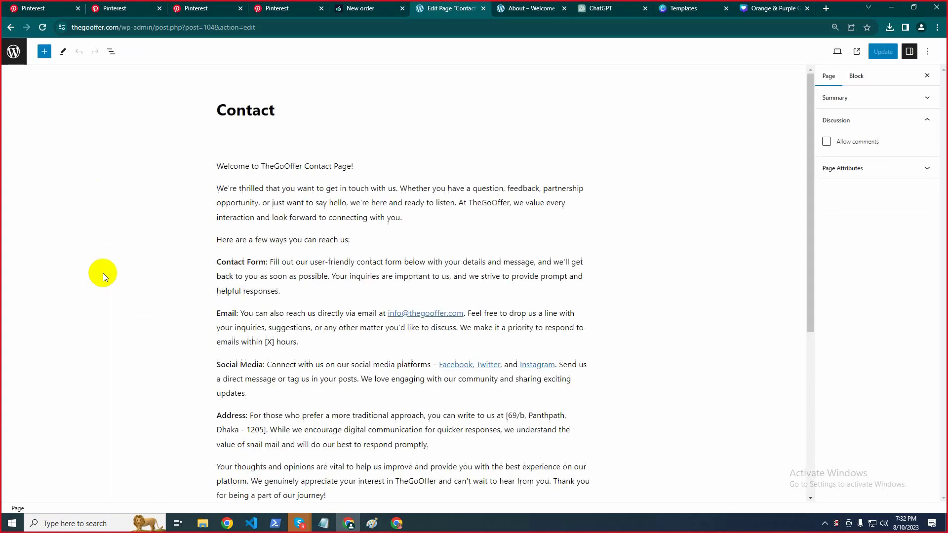
{"action": "scroll", "coordinate": [278, 248], "scroll_direction": "down", "scroll_amount": 5}
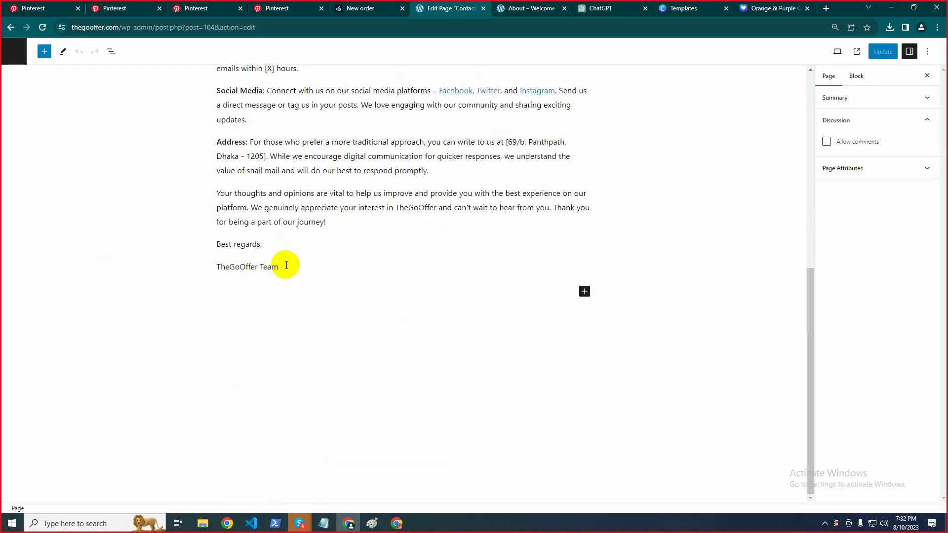
Add a Contact Form 7 block set to Contact form 1 below the TheGoOffer Team line, then update
{"action": "left_click", "coordinate": [286, 265]}
{"action": "key", "text": "Return"}
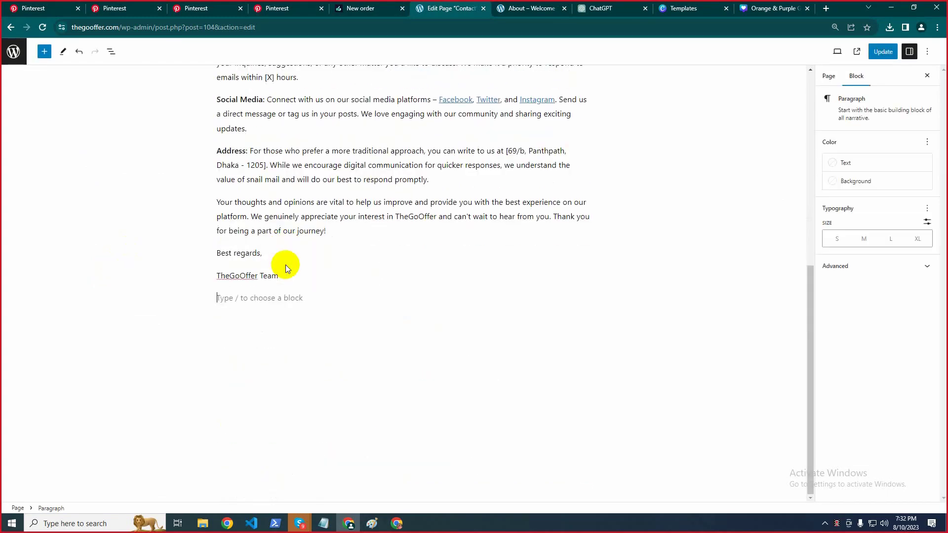
{"action": "left_click", "coordinate": [590, 296]}
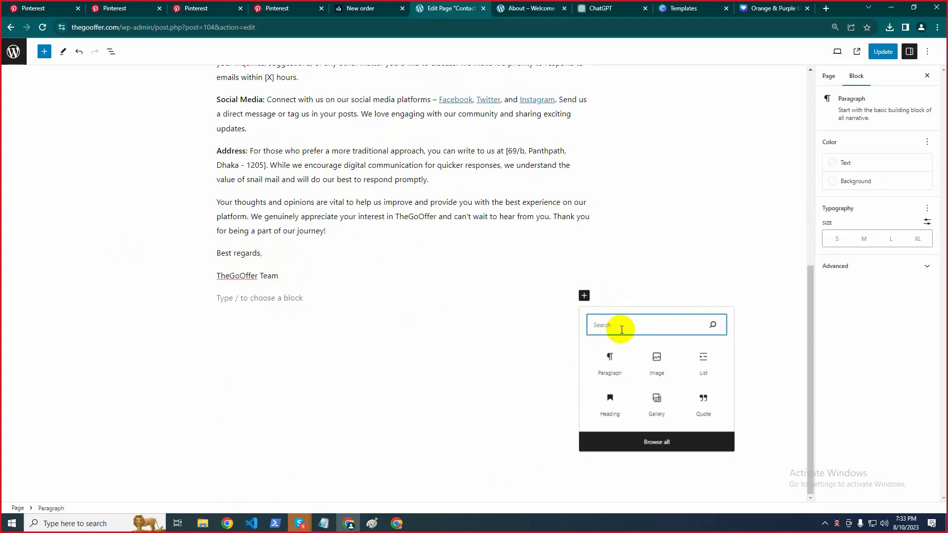
{"action": "type", "text": "con"}
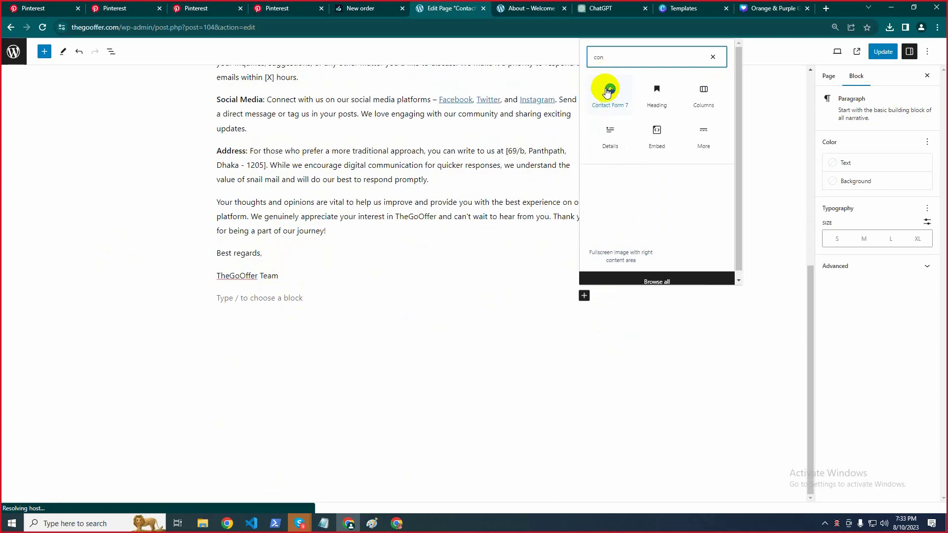
{"action": "left_click", "coordinate": [608, 94]}
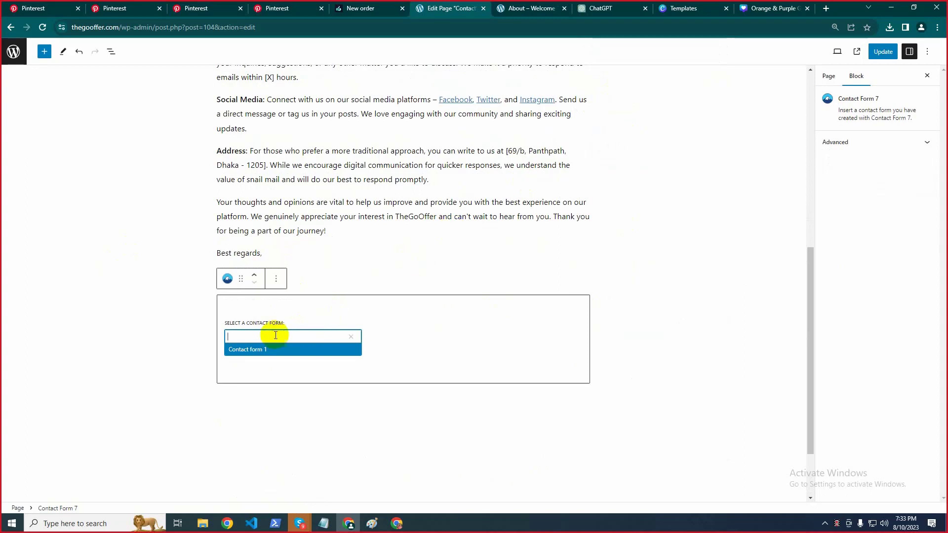
{"action": "left_click", "coordinate": [248, 356]}
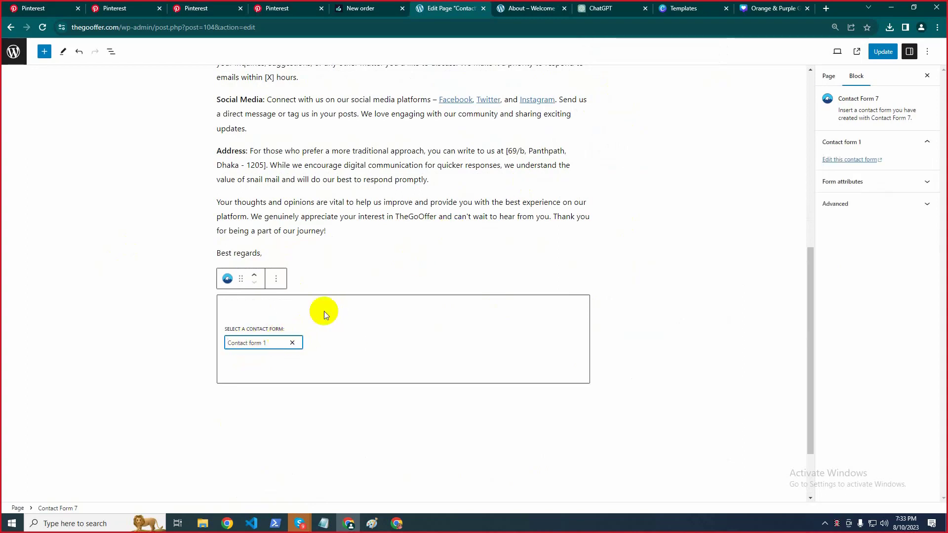
{"action": "left_click", "coordinate": [883, 53]}
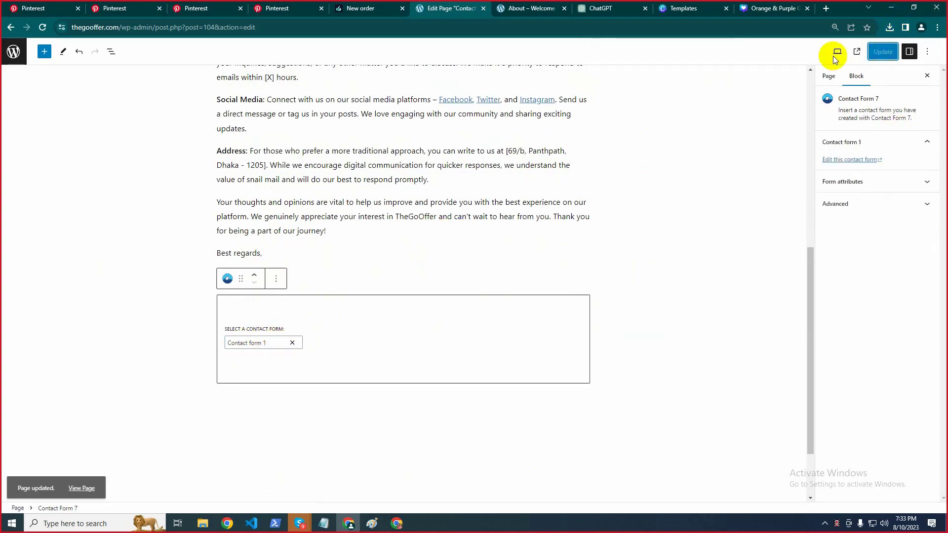
View the live Contact page and check its name, email, subject and message form
{"action": "left_click", "coordinate": [82, 485]}
{"action": "left_click", "coordinate": [481, 8]}
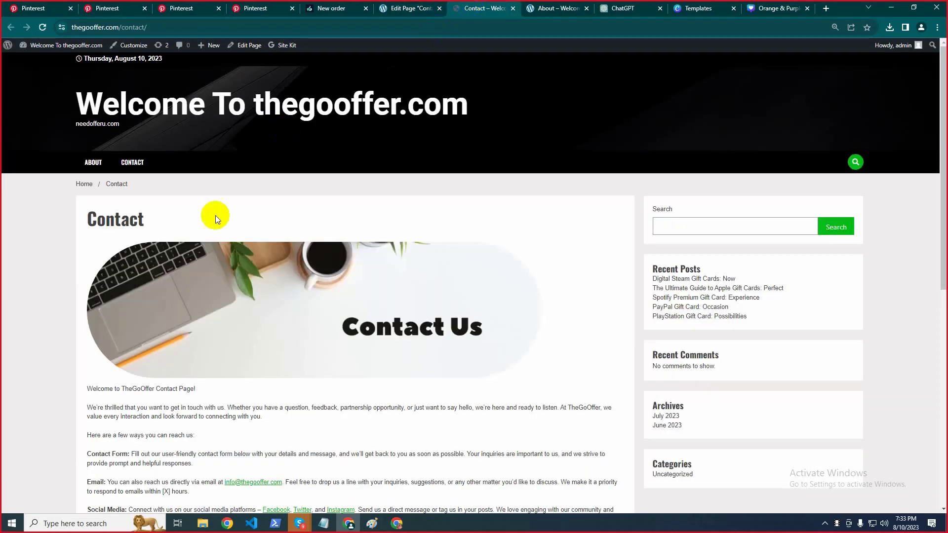
{"action": "scroll", "coordinate": [222, 217], "scroll_direction": "down", "scroll_amount": 4}
{"action": "scroll", "coordinate": [256, 201], "scroll_direction": "down", "scroll_amount": 4}
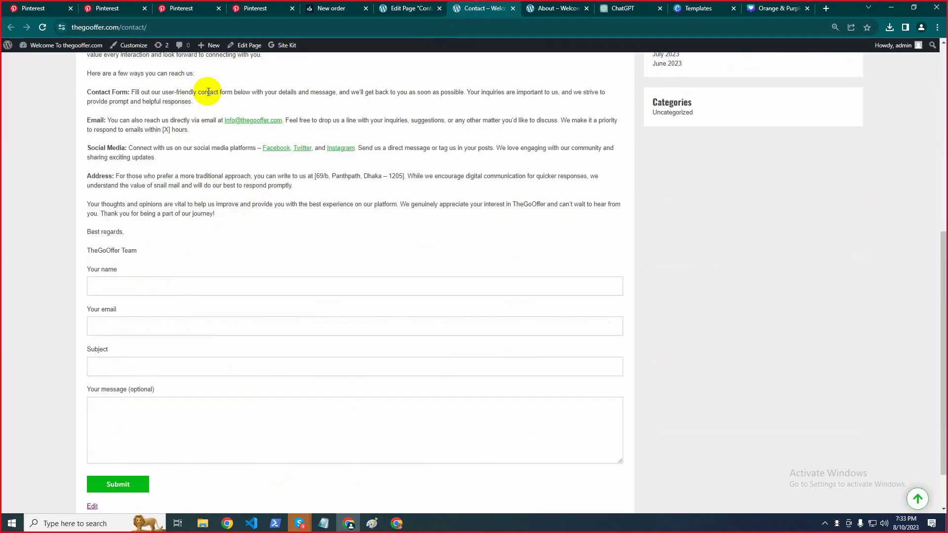
{"action": "scroll", "coordinate": [153, 242], "scroll_direction": "down", "scroll_amount": 2}
{"action": "left_click", "coordinate": [132, 228]}
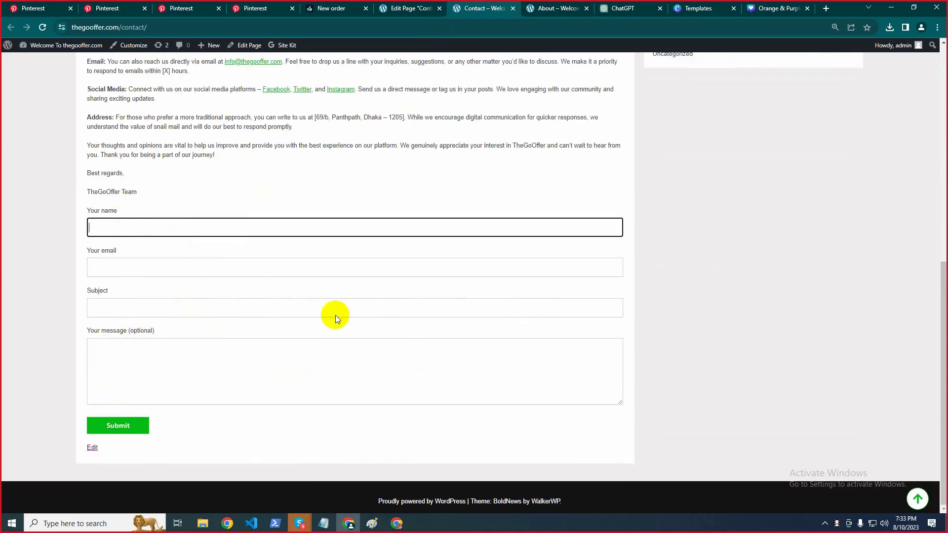
{"action": "scroll", "coordinate": [179, 271], "scroll_direction": "up", "scroll_amount": 2}
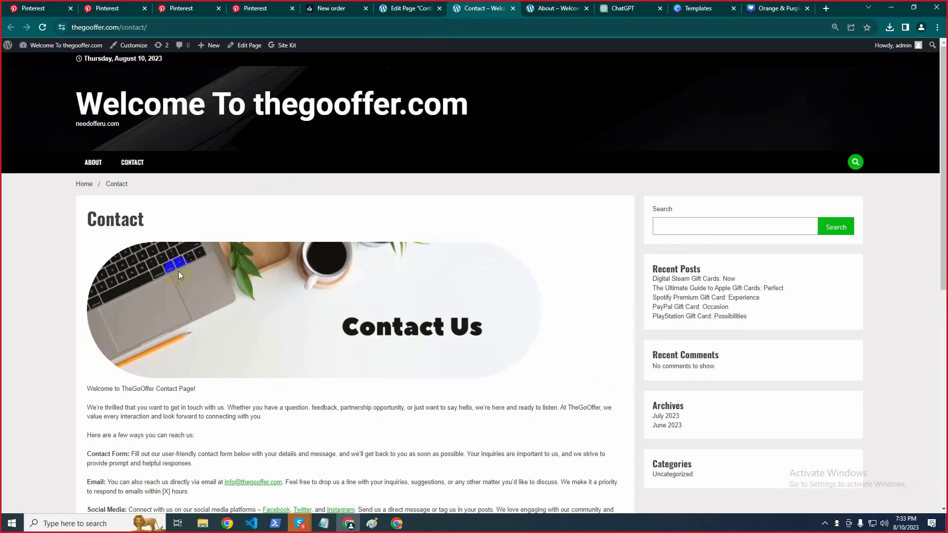
{"action": "scroll", "coordinate": [193, 229], "scroll_direction": "down", "scroll_amount": 8}
{"action": "scroll", "coordinate": [194, 230], "scroll_direction": "up", "scroll_amount": 8}
{"action": "scroll", "coordinate": [213, 221], "scroll_direction": "down", "scroll_amount": 8}
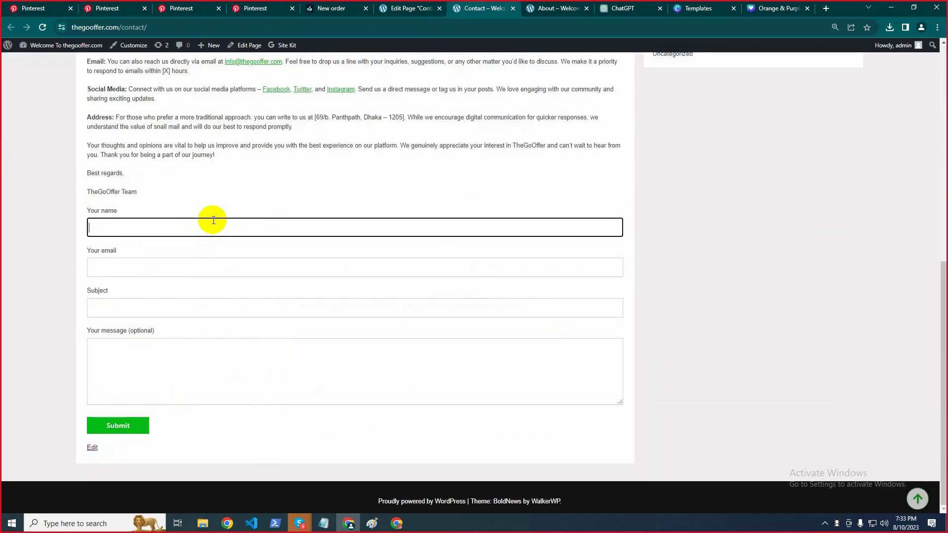
{"action": "scroll", "coordinate": [212, 220], "scroll_direction": "up", "scroll_amount": 8}
{"action": "scroll", "coordinate": [213, 220], "scroll_direction": "down", "scroll_amount": 8}
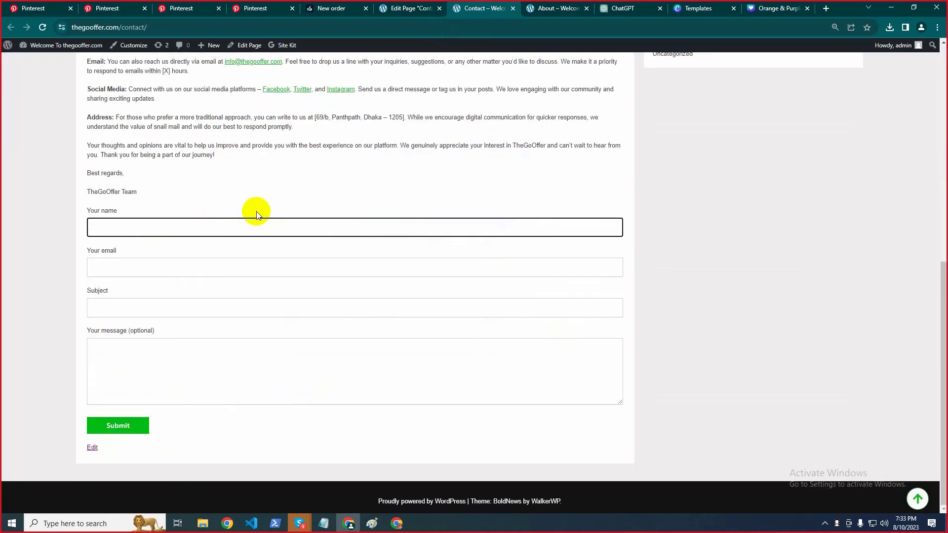
{"action": "scroll", "coordinate": [256, 211], "scroll_direction": "up", "scroll_amount": 8}
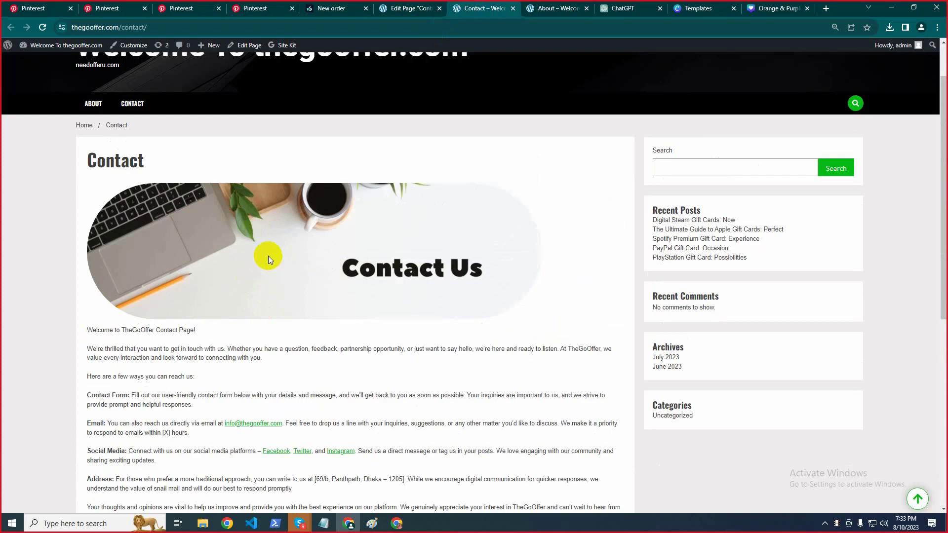
{"action": "scroll", "coordinate": [271, 289], "scroll_direction": "down", "scroll_amount": 8}
{"action": "scroll", "coordinate": [383, 273], "scroll_direction": "up", "scroll_amount": 8}
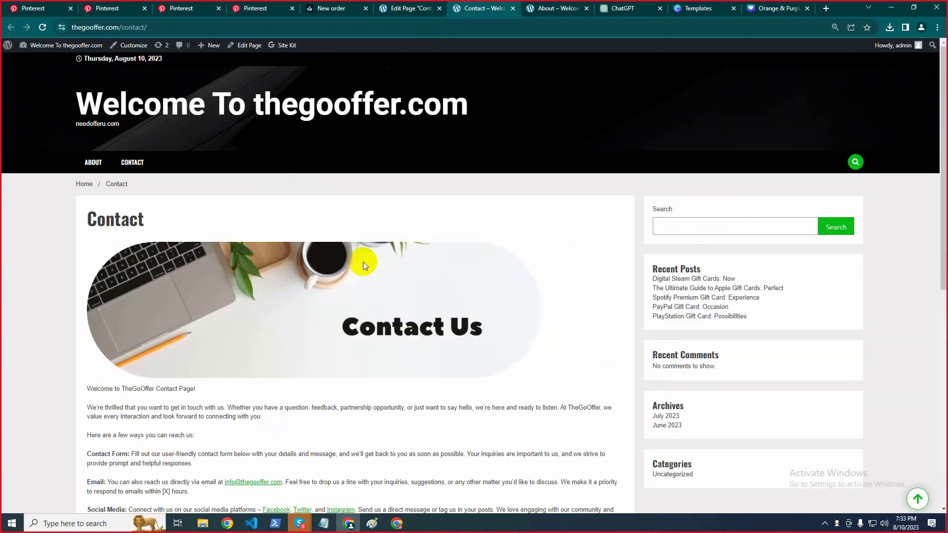
Return to the Contact page editor tab and leave it for the Pages list
{"action": "key", "text": "ctrl+Page_Up"}
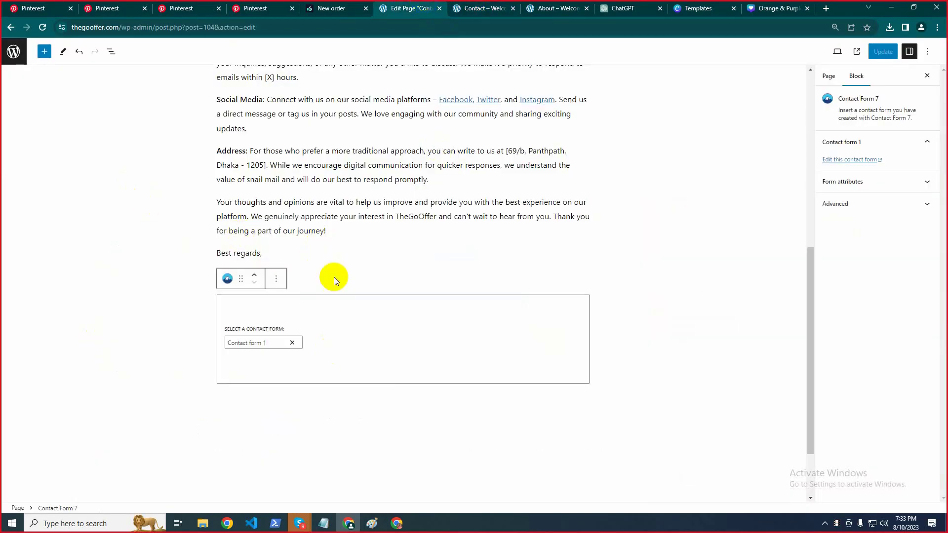
{"action": "left_click", "coordinate": [380, 233]}
{"action": "scroll", "coordinate": [381, 235], "scroll_direction": "up", "scroll_amount": 7}
{"action": "left_click", "coordinate": [14, 51]}
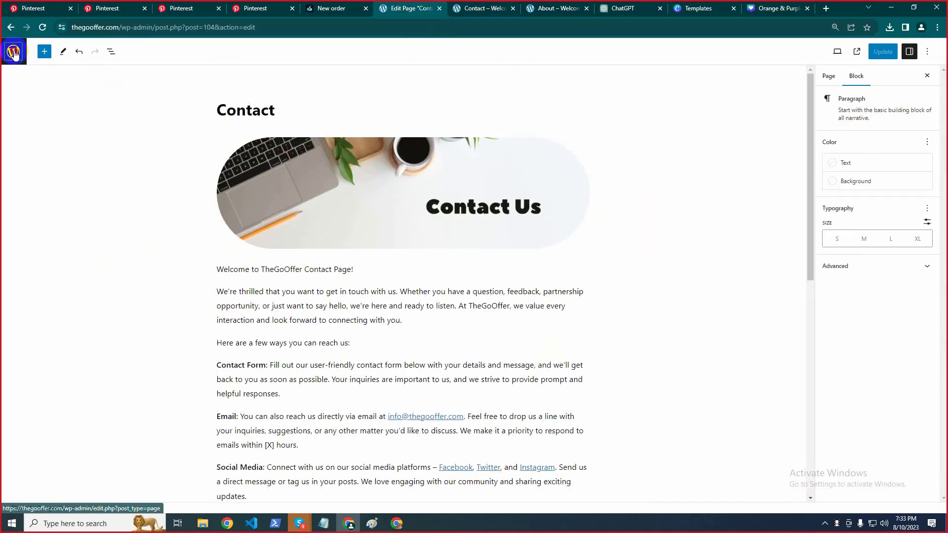
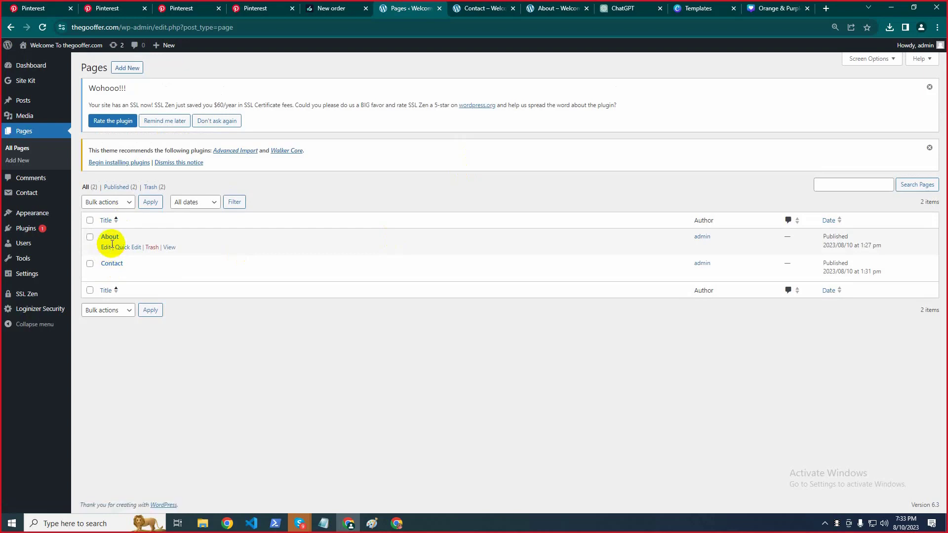
Start a new WordPress page titled DMCA, copied from the Notepad checklist, then open a blank Chrome tab
{"action": "left_click", "coordinate": [133, 70]}
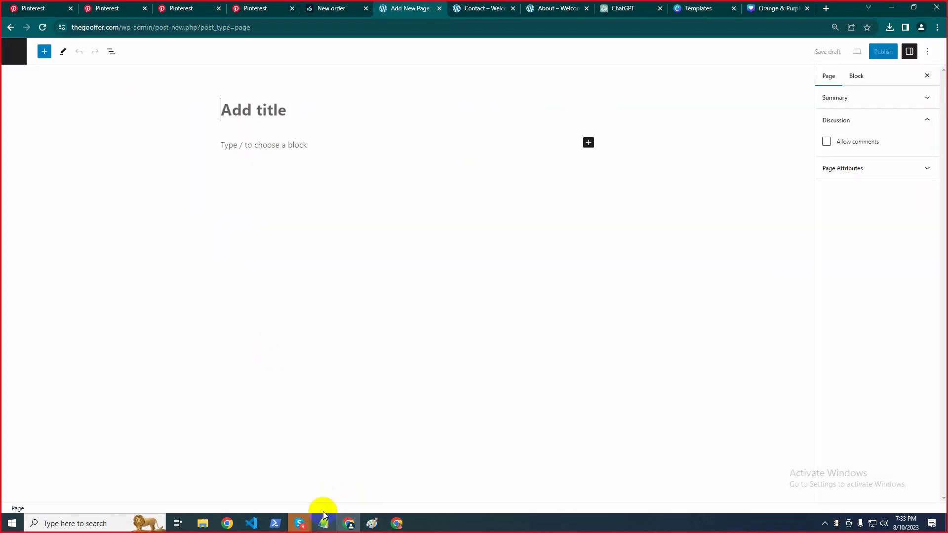
{"action": "left_click", "coordinate": [323, 523]}
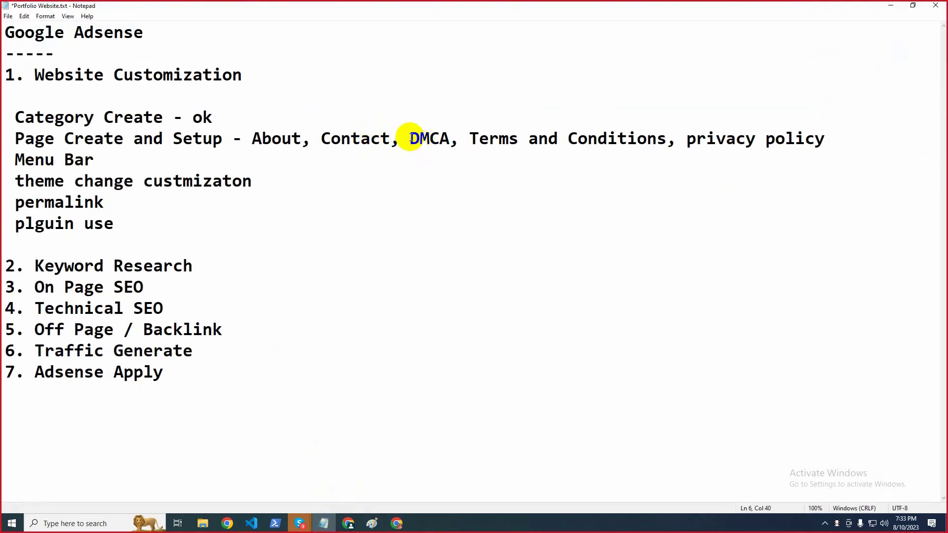
{"action": "left_click_drag", "start_coordinate": [410, 138], "coordinate": [449, 139]}
{"action": "key", "text": "ctrl+c"}
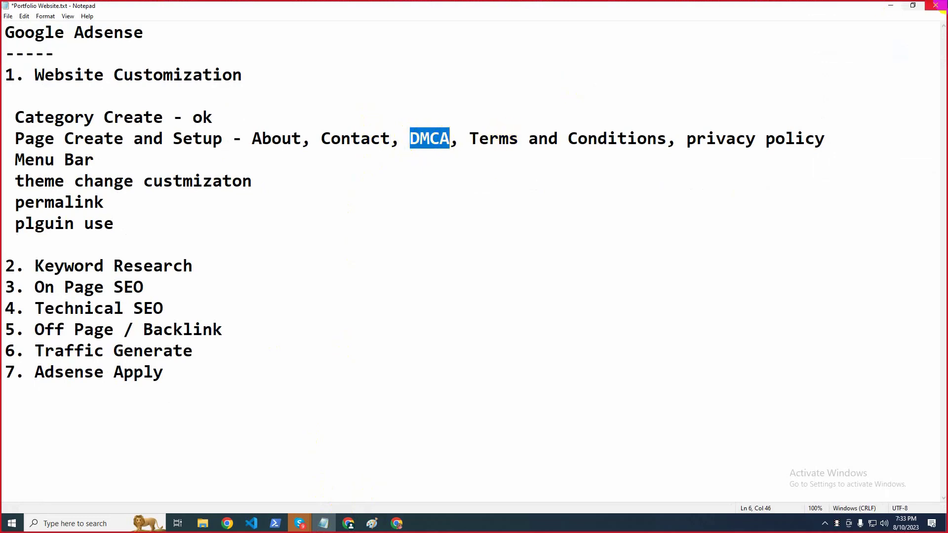
{"action": "left_click", "coordinate": [887, 7]}
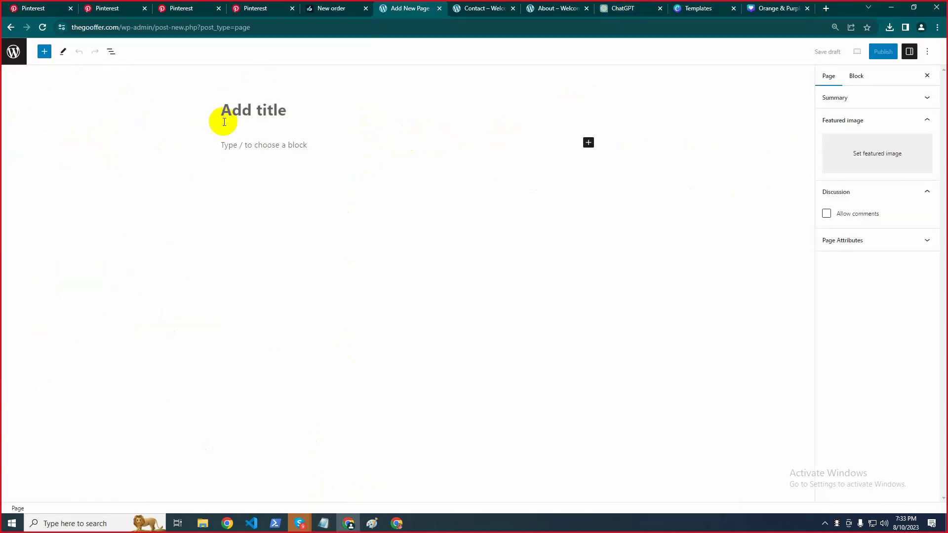
{"action": "left_click", "coordinate": [242, 111]}
{"action": "key", "text": "ctrl+v"}
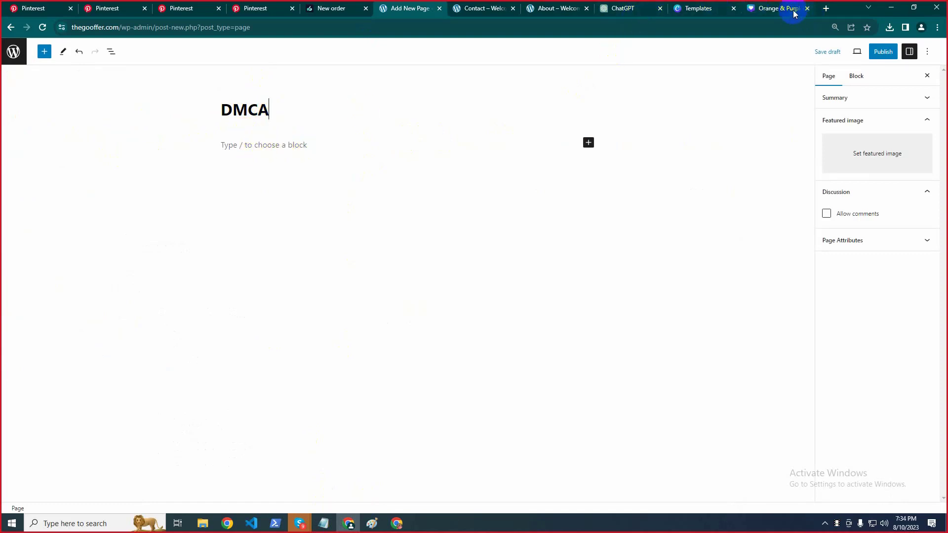
{"action": "left_click", "coordinate": [826, 9]}
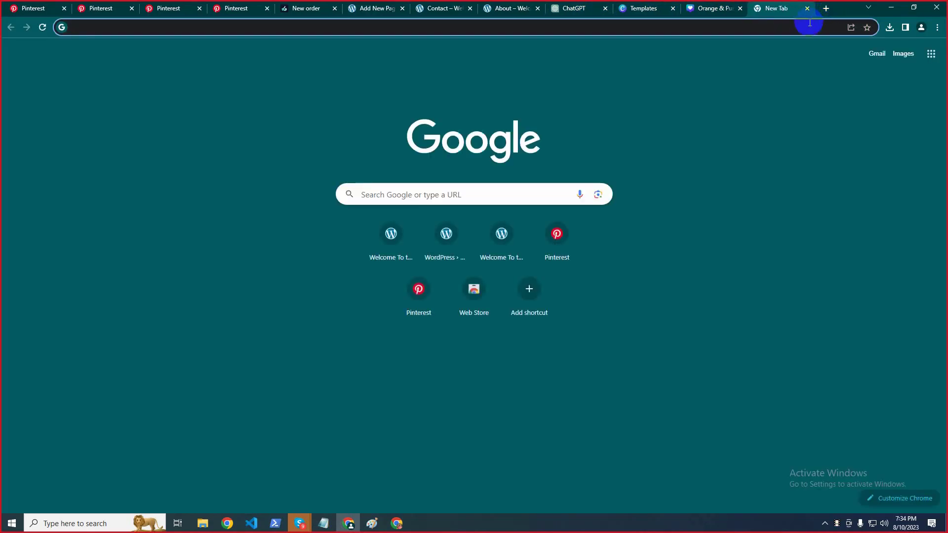
Search Google for 'dmca generator' and open the disclaimergenerator.net result
{"action": "type", "text": "d"}
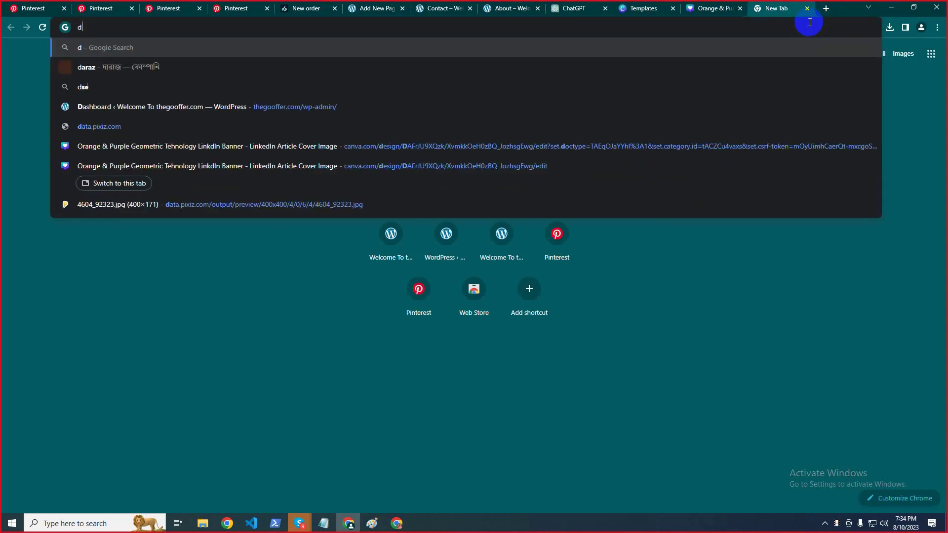
{"action": "type", "text": "mca"}
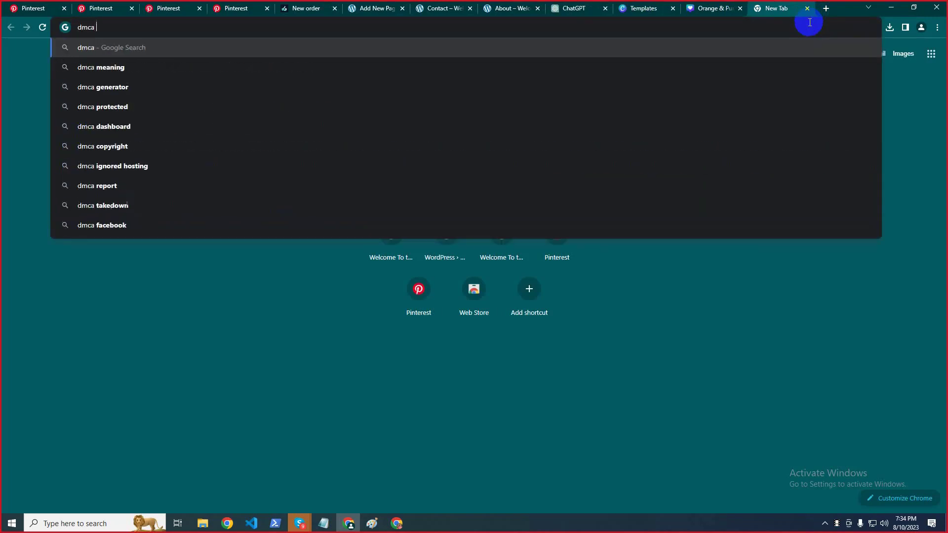
{"action": "key", "text": "Down"}
{"action": "key", "text": "Down"}
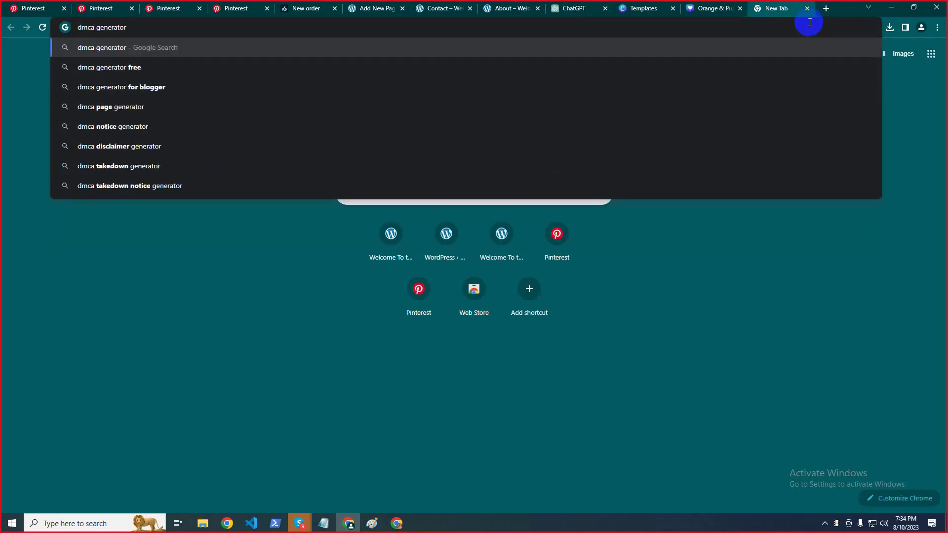
{"action": "key", "text": "Return"}
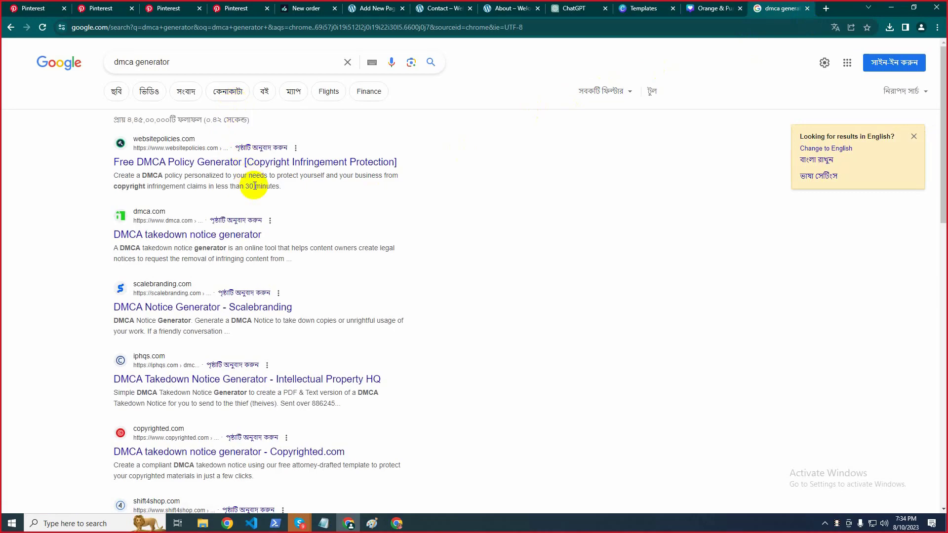
{"action": "scroll", "coordinate": [287, 186], "scroll_direction": "down", "scroll_amount": 7}
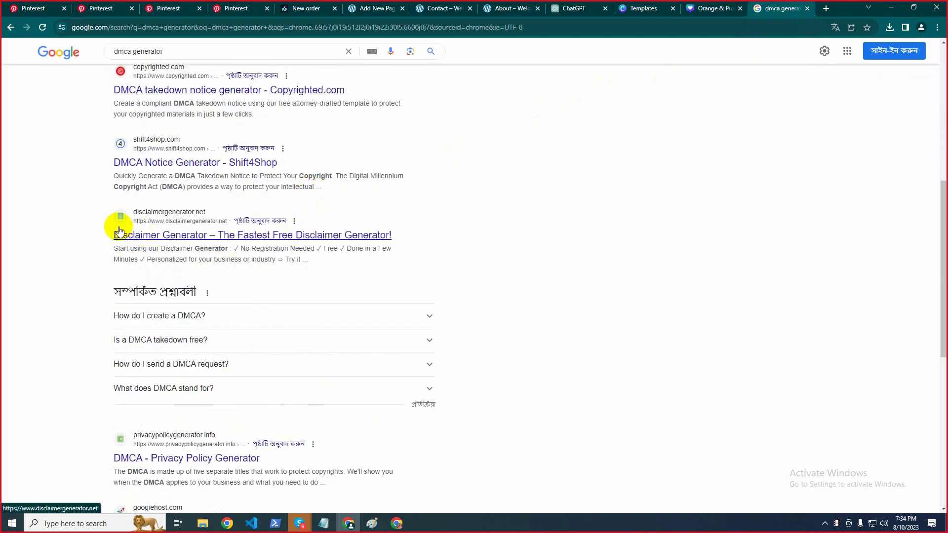
{"action": "left_click_drag", "start_coordinate": [112, 213], "coordinate": [49, 215]}
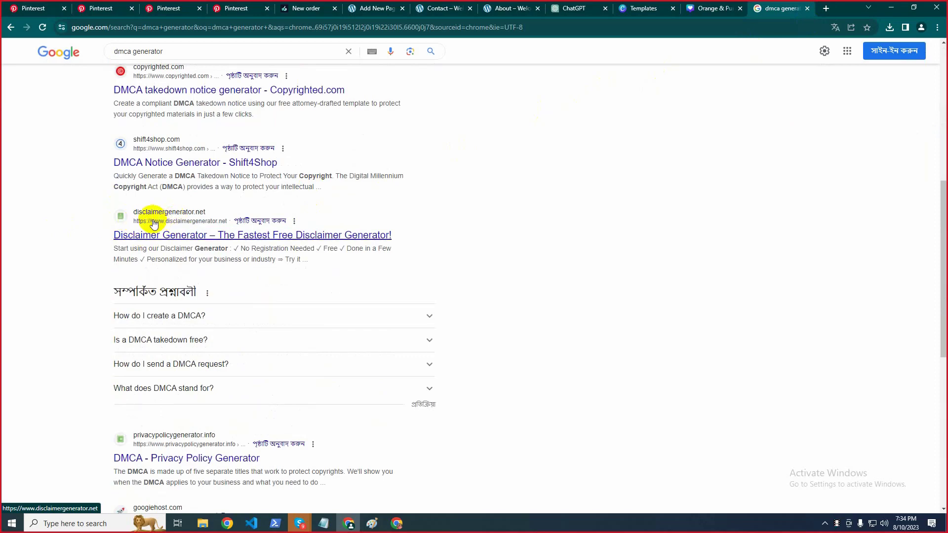
{"action": "left_click", "coordinate": [194, 218]}
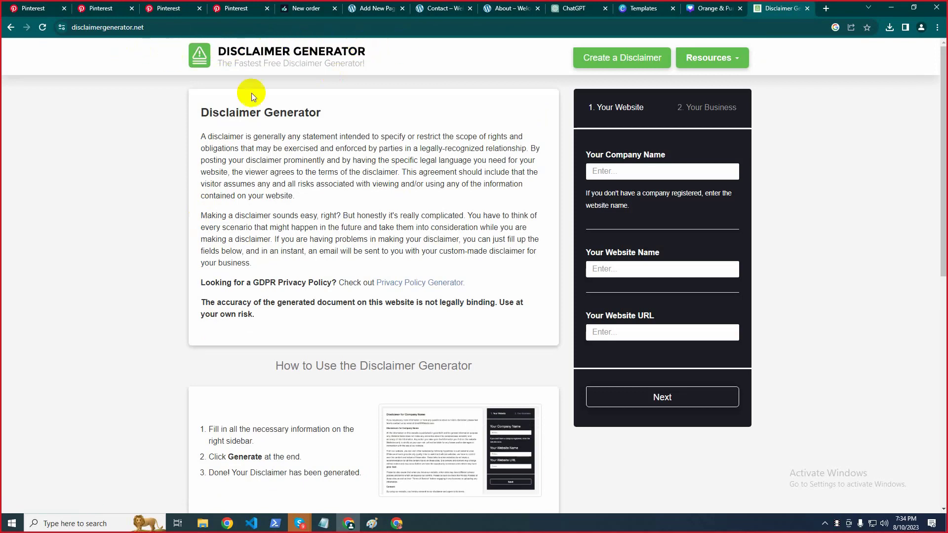
Replace the DMCA page title with 'Disclaimer' copied from the generator's heading
{"action": "left_click_drag", "start_coordinate": [197, 113], "coordinate": [258, 109]}
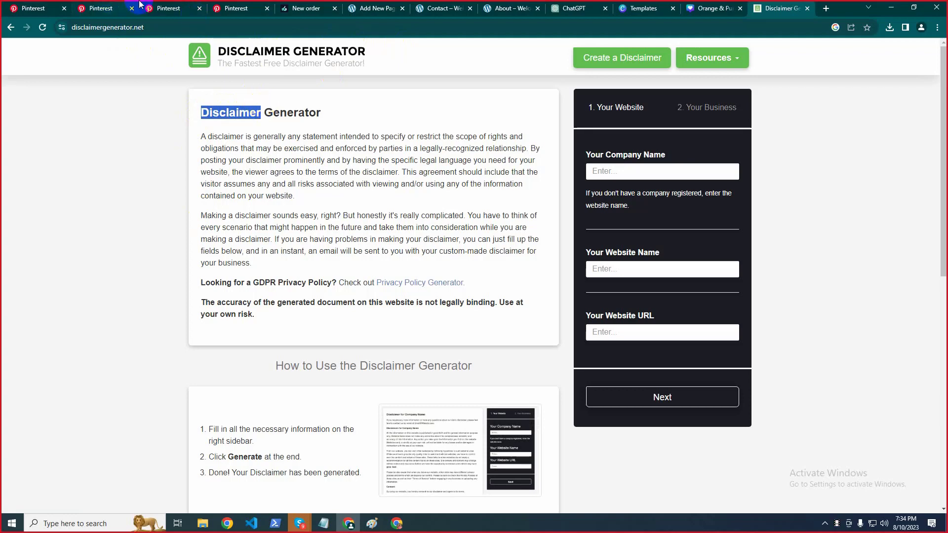
{"action": "left_click", "coordinate": [307, 6]}
{"action": "left_click", "coordinate": [375, 8]}
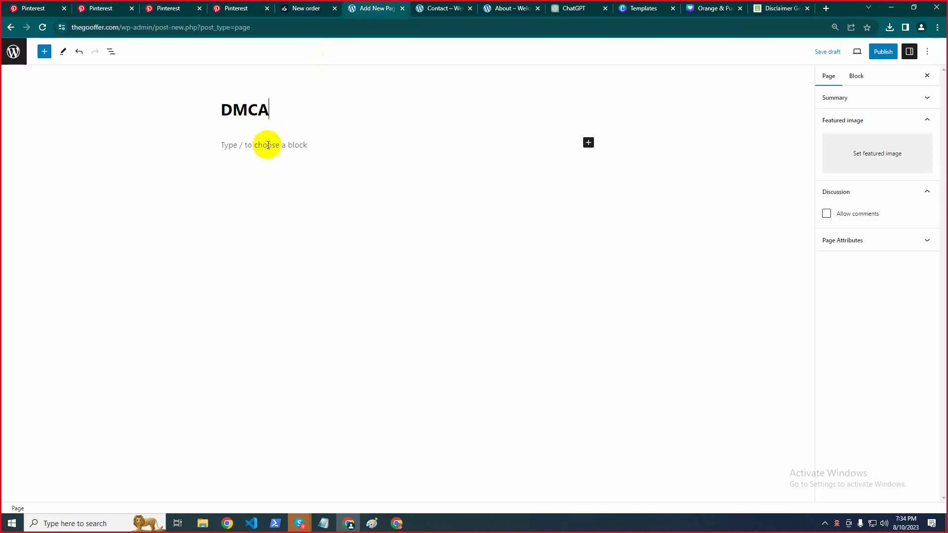
{"action": "double_click", "coordinate": [245, 109]}
{"action": "type", "text": "Disclaimer"}
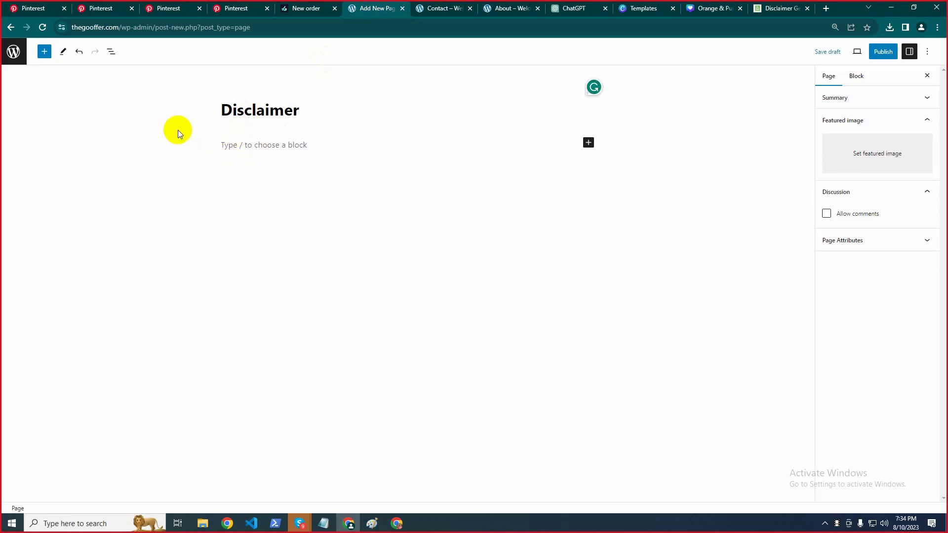
{"action": "left_click", "coordinate": [810, 6]}
{"action": "left_click", "coordinate": [301, 231]}
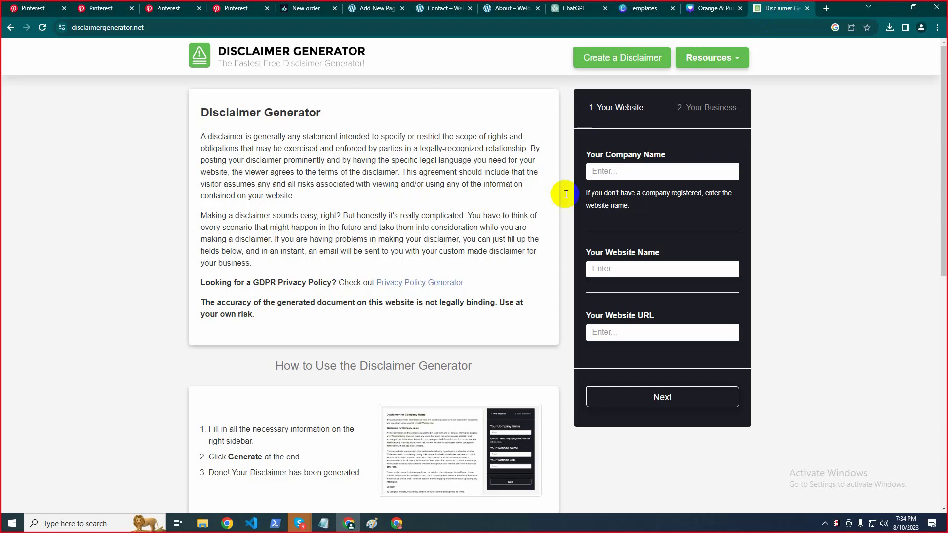
Fill the generator's Website URL with the site's base address copied from its About page
{"action": "left_click", "coordinate": [628, 169]}
{"action": "left_click", "coordinate": [508, 9]}
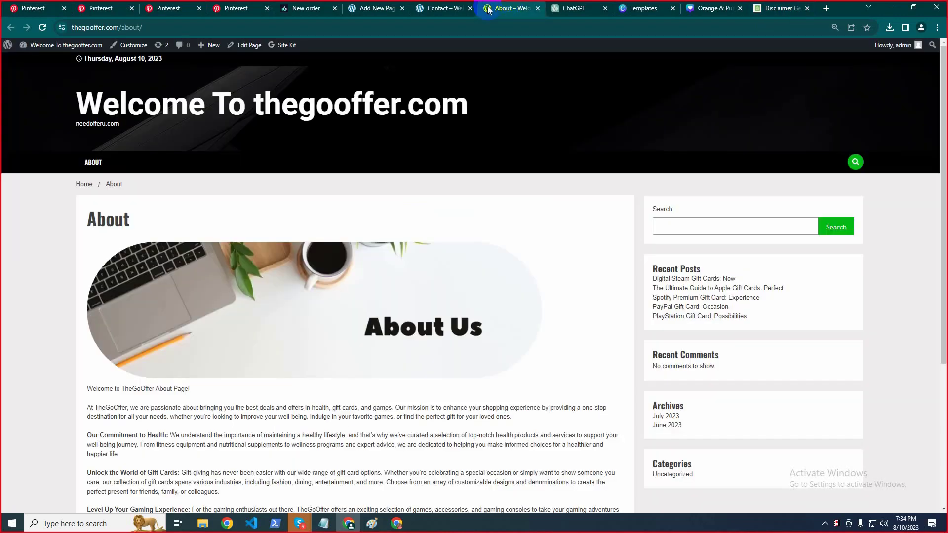
{"action": "left_click", "coordinate": [118, 26]}
{"action": "left_click_drag", "start_coordinate": [71, 27], "coordinate": [142, 27]}
{"action": "key", "text": "ctrl+c"}
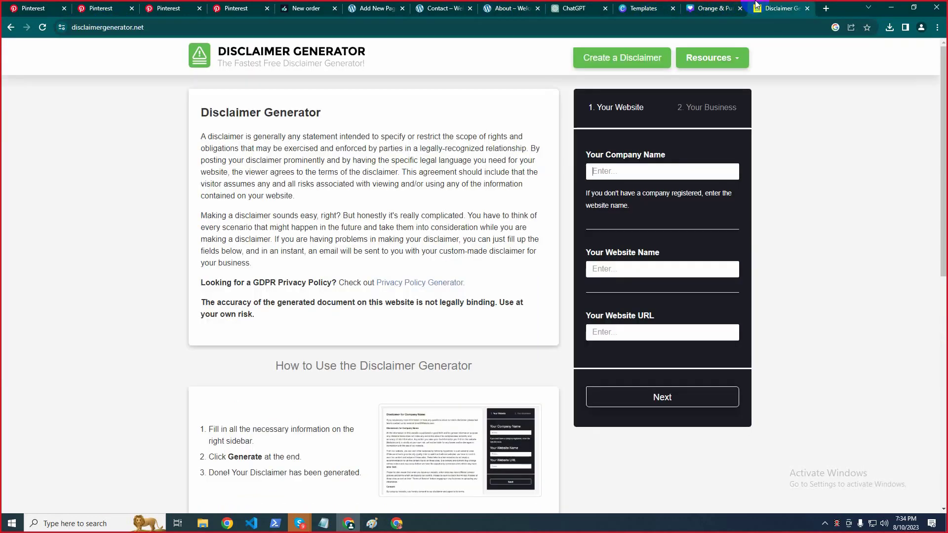
{"action": "left_click", "coordinate": [763, 8]}
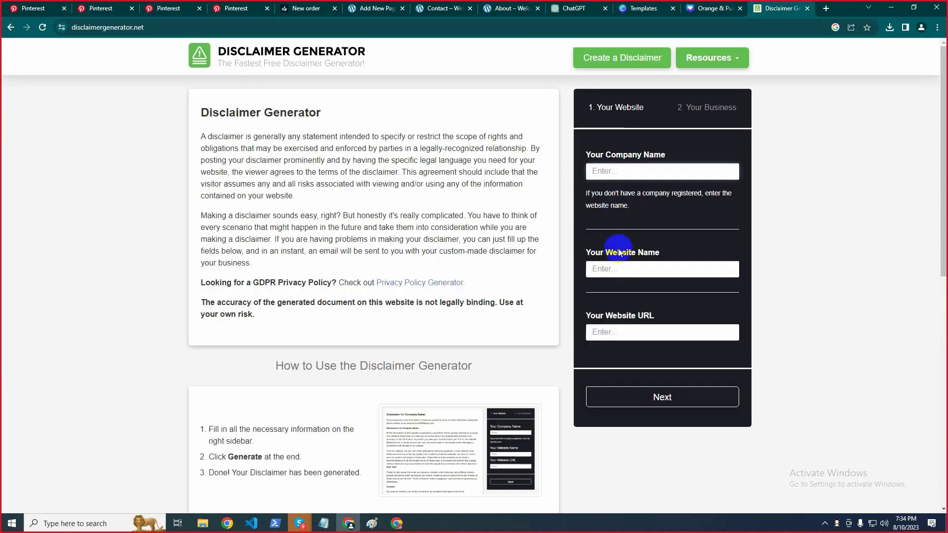
{"action": "left_click", "coordinate": [601, 332]}
{"action": "key", "text": "ctrl+v"}
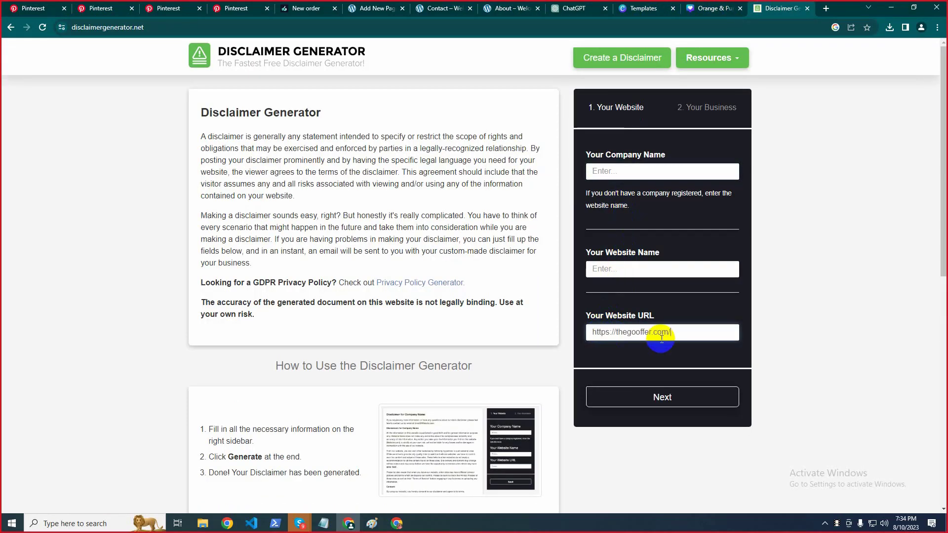
Enter thegooffer as both the website name and the company name
{"action": "left_click", "coordinate": [648, 266]}
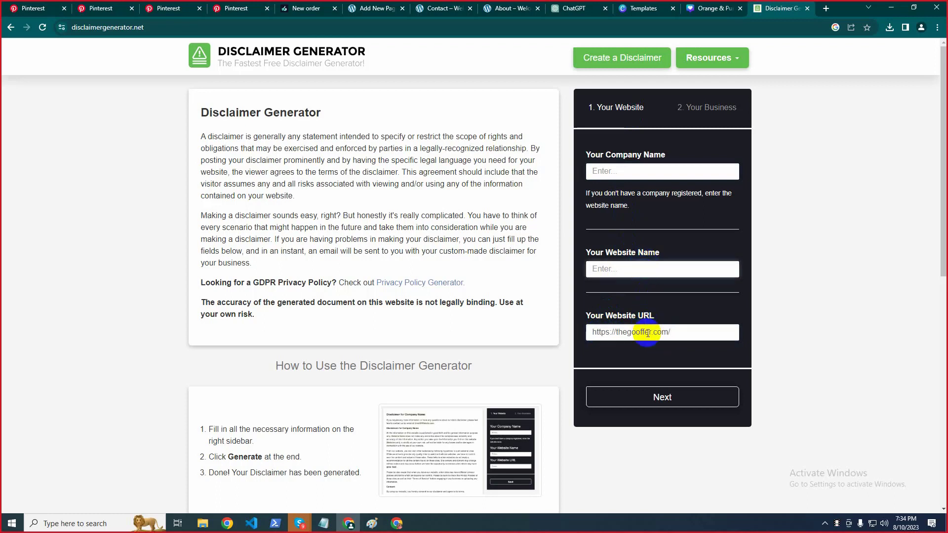
{"action": "left_click_drag", "start_coordinate": [652, 332], "coordinate": [615, 331]}
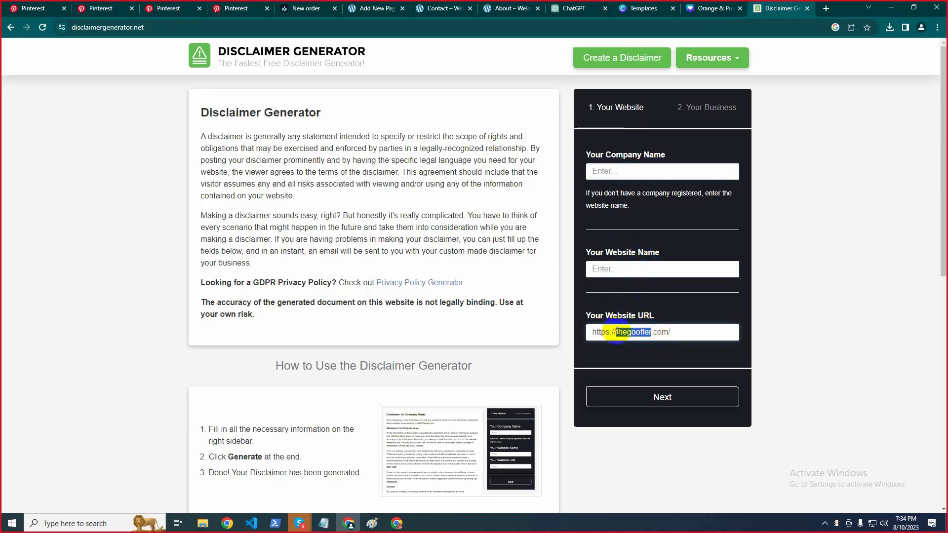
{"action": "key", "text": "ctrl+c"}
{"action": "left_click", "coordinate": [640, 269]}
{"action": "key", "text": "ctrl+v"}
{"action": "left_click", "coordinate": [614, 169]}
{"action": "key", "text": "ctrl+v"}
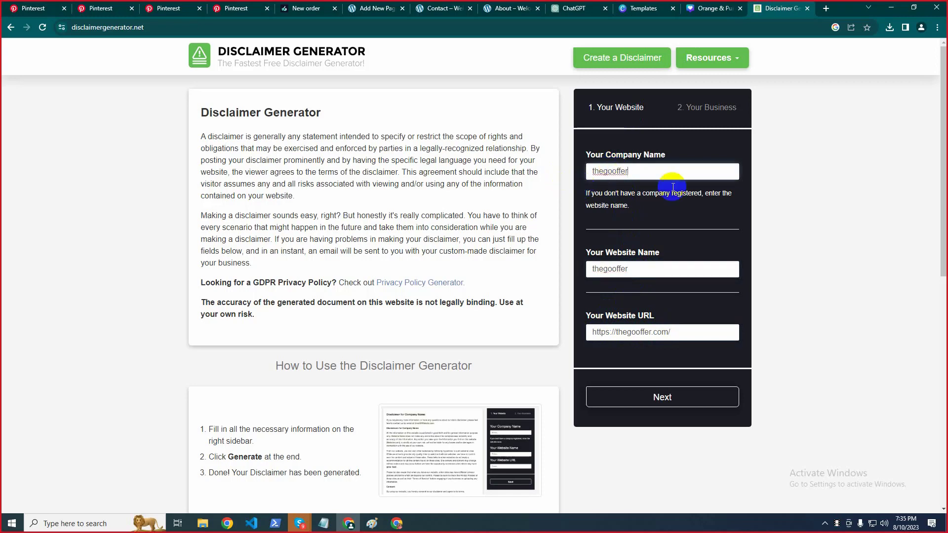
Set the country to Bangladesh, enter the contact e-mail address, and generate the disclaimer
{"action": "left_click", "coordinate": [687, 400]}
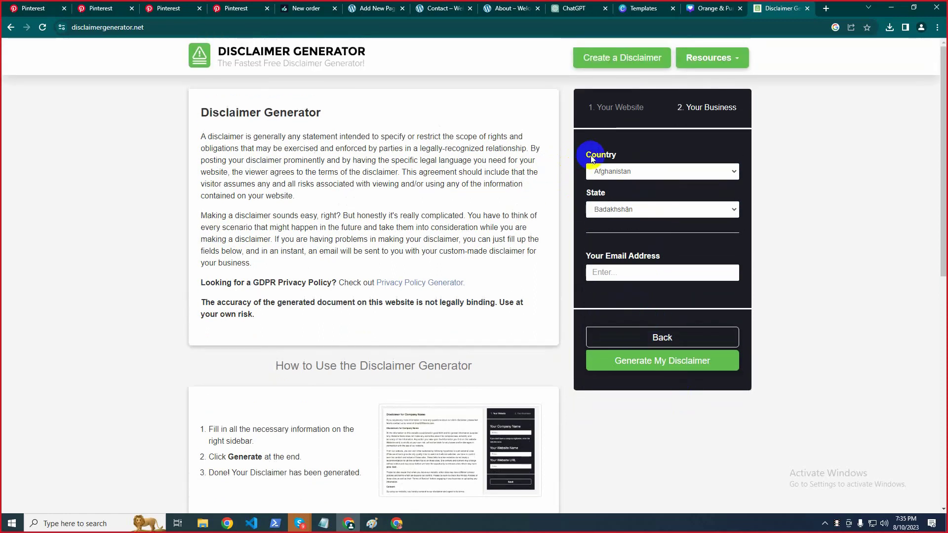
{"action": "left_click", "coordinate": [603, 173]}
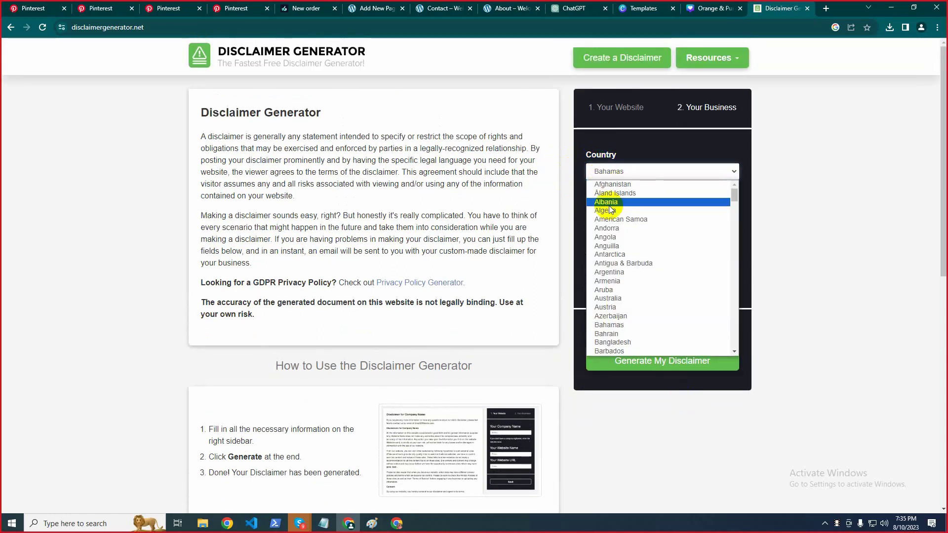
{"action": "left_click", "coordinate": [636, 340]}
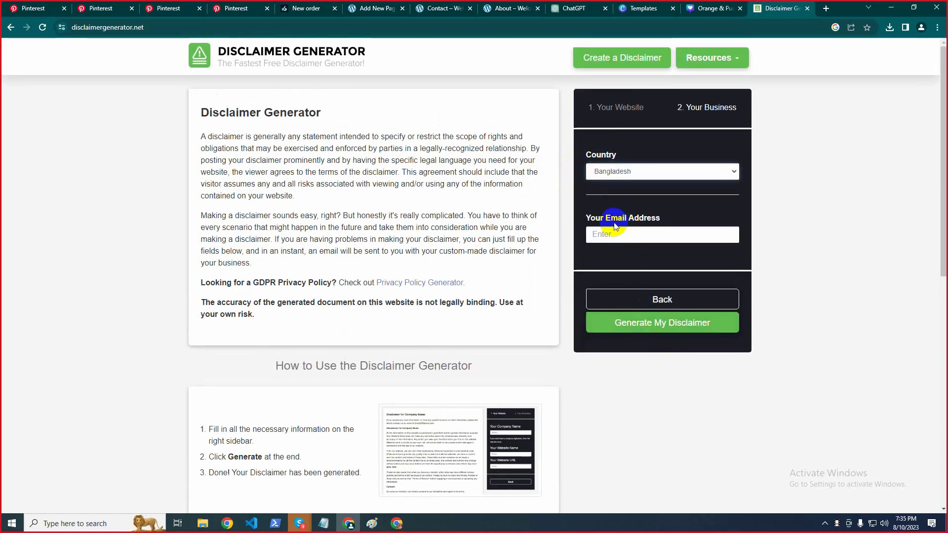
{"action": "left_click", "coordinate": [636, 229]}
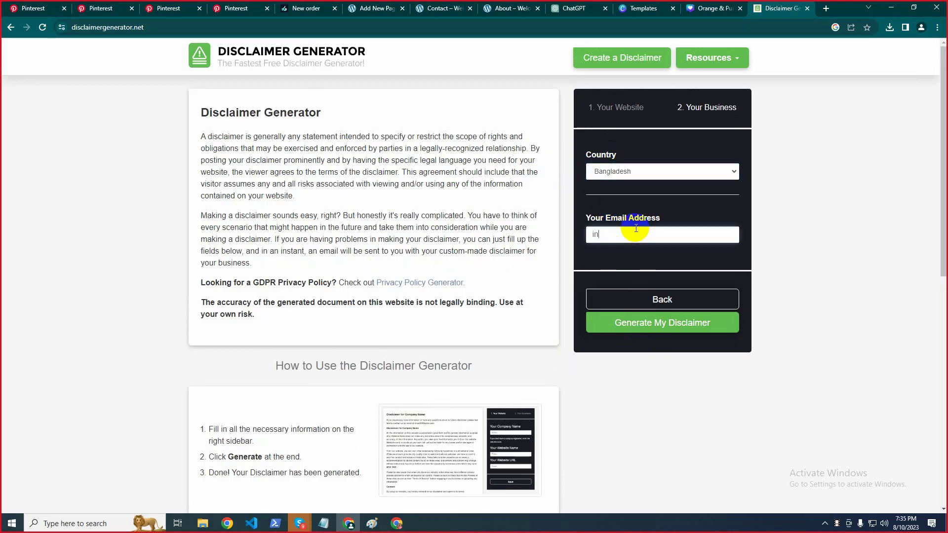
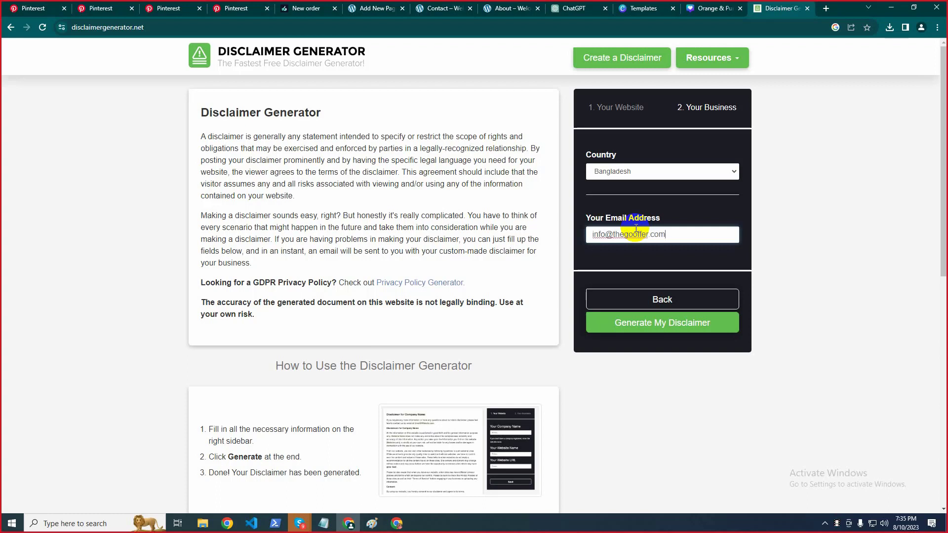
{"action": "left_click_drag", "start_coordinate": [693, 235], "coordinate": [548, 237]}
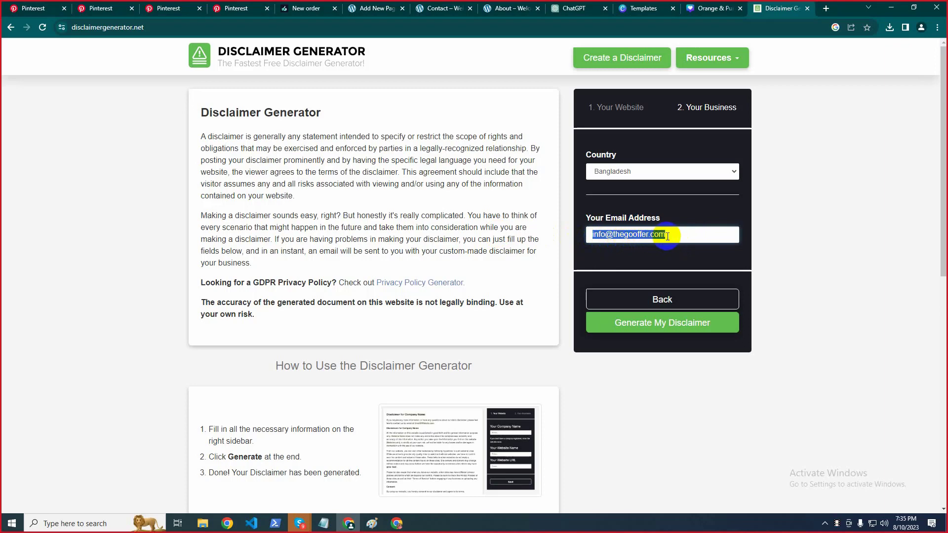
{"action": "left_click_drag", "start_coordinate": [667, 236], "coordinate": [614, 233]}
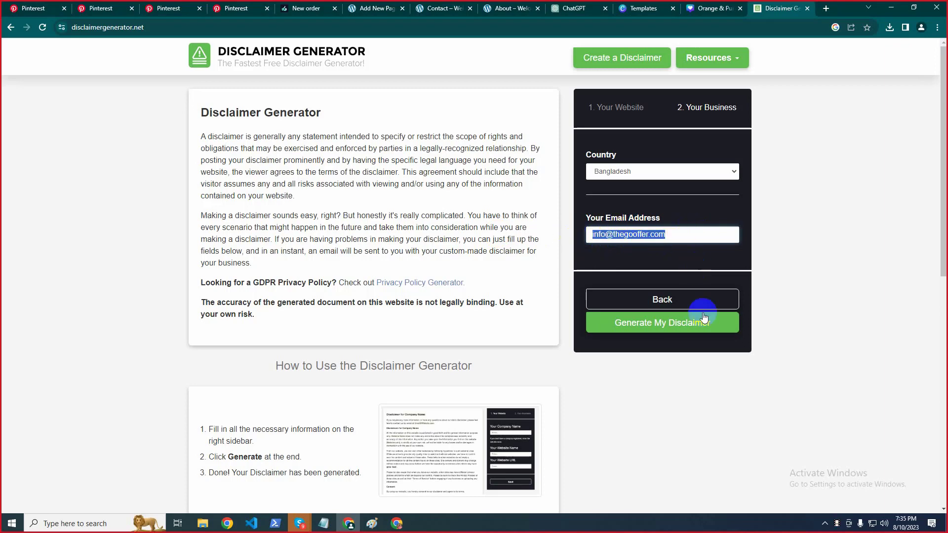
{"action": "left_click", "coordinate": [641, 330]}
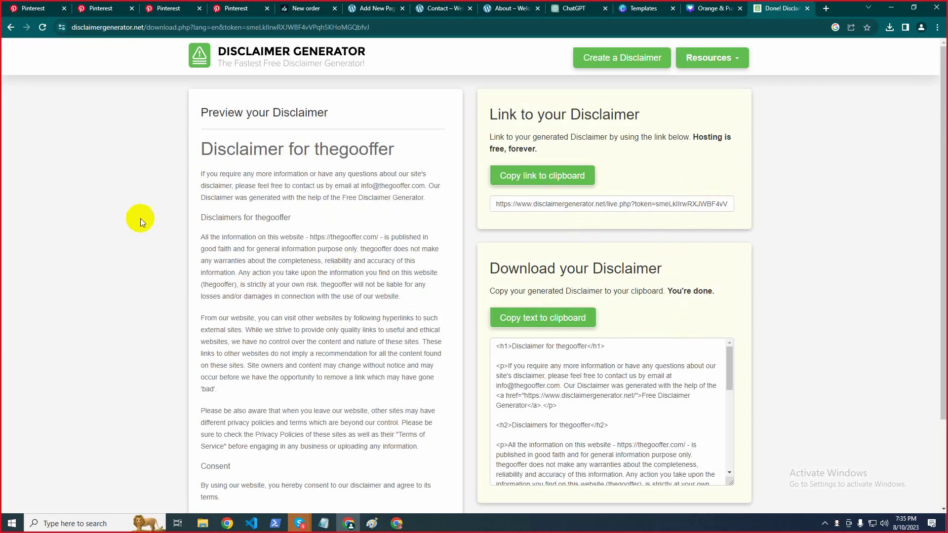
Select all of the generated disclaimer text in the preview and copy it
{"action": "scroll", "coordinate": [188, 237], "scroll_direction": "down", "scroll_amount": 2}
{"action": "scroll", "coordinate": [247, 277], "scroll_direction": "up", "scroll_amount": 2}
{"action": "left_click_drag", "start_coordinate": [202, 169], "coordinate": [292, 314]}
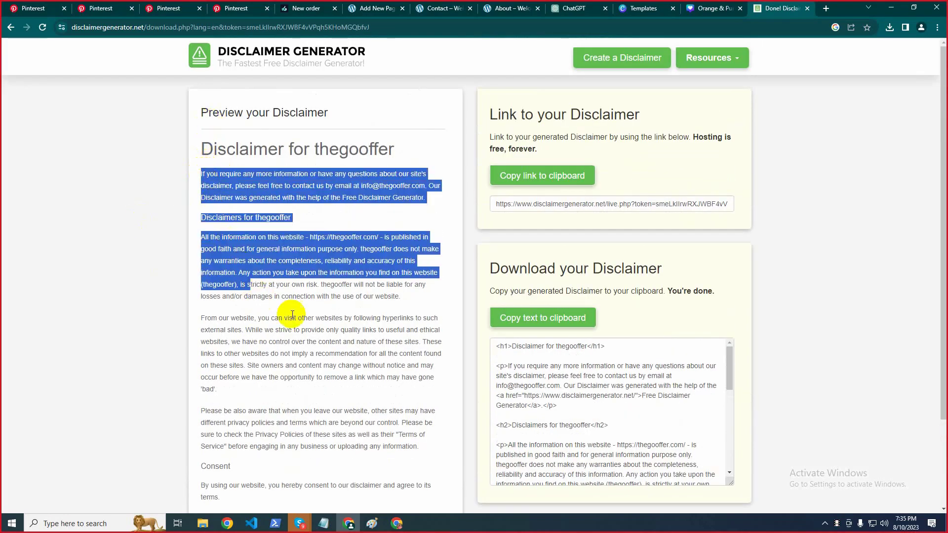
{"action": "scroll", "coordinate": [292, 315], "scroll_direction": "down", "scroll_amount": 2}
{"action": "left_click", "coordinate": [336, 440], "text": "shift"}
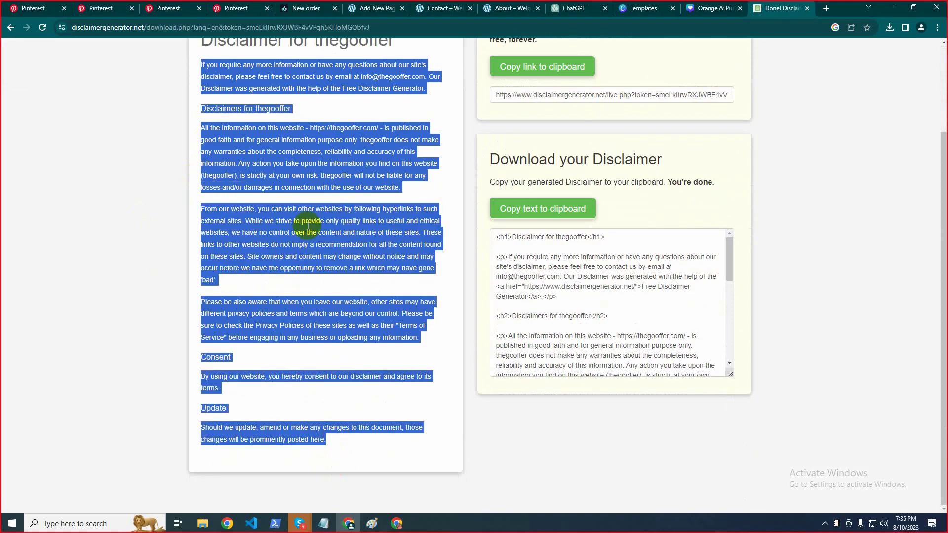
{"action": "right_click", "coordinate": [324, 217]}
{"action": "left_click", "coordinate": [330, 221]}
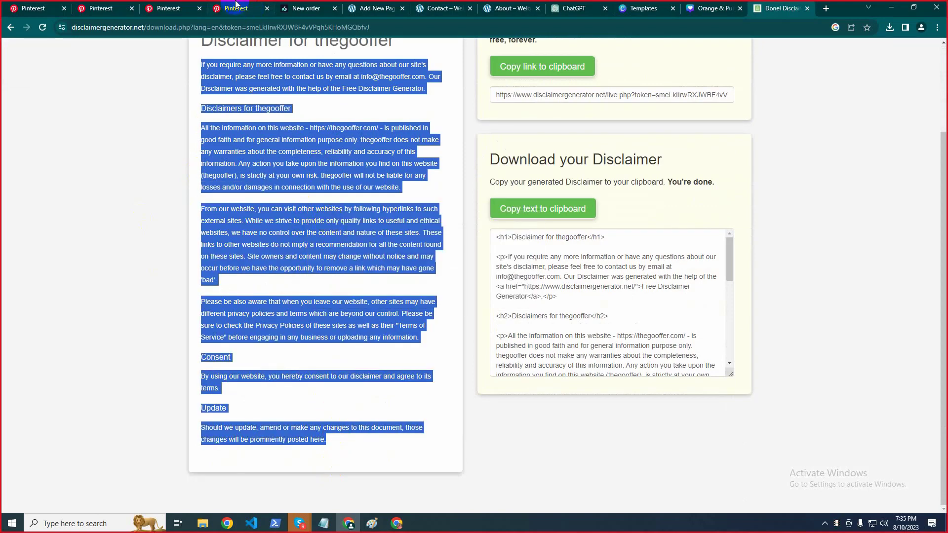
{"action": "left_click", "coordinate": [299, 4]}
Paste the copied disclaimer into the Disclaimer page body and insert an empty block above it
{"action": "left_click", "coordinate": [401, 5]}
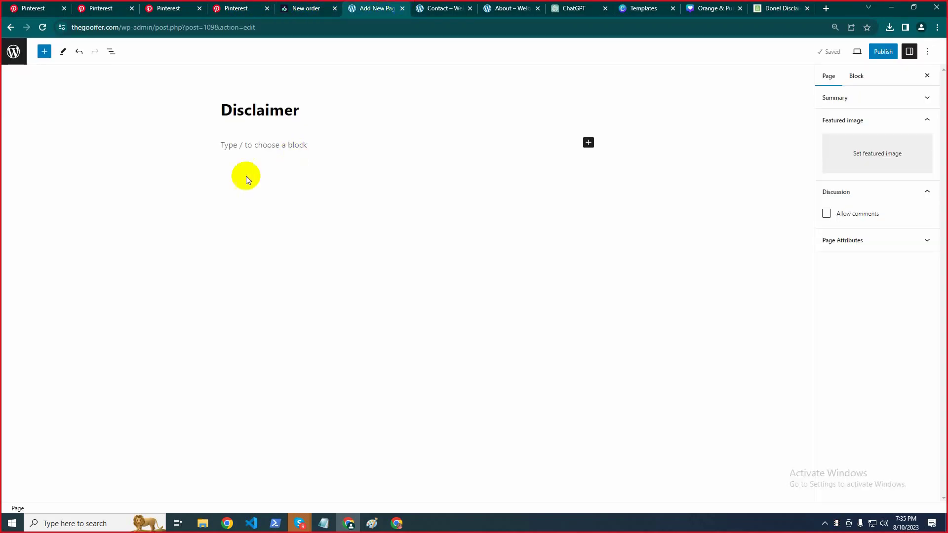
{"action": "left_click", "coordinate": [232, 148]}
{"action": "right_click", "coordinate": [235, 146]}
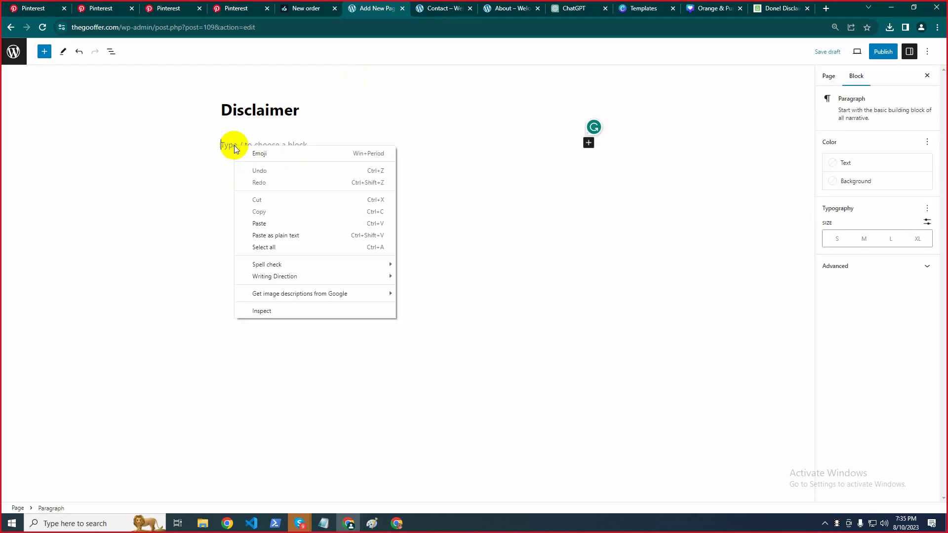
{"action": "left_click", "coordinate": [271, 221]}
{"action": "scroll", "coordinate": [418, 225], "scroll_direction": "up", "scroll_amount": 5}
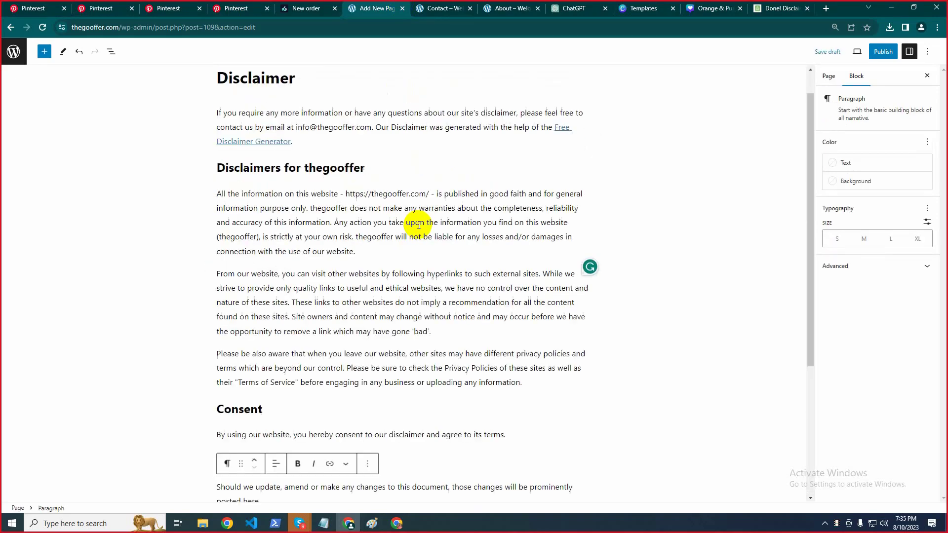
{"action": "left_click", "coordinate": [7, 212]}
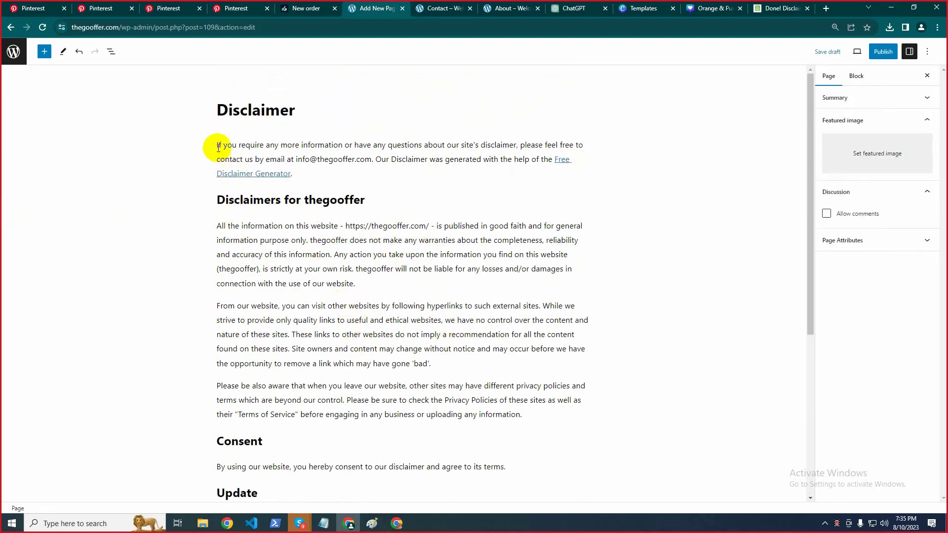
{"action": "left_click", "coordinate": [220, 144]}
{"action": "key", "text": "Return"}
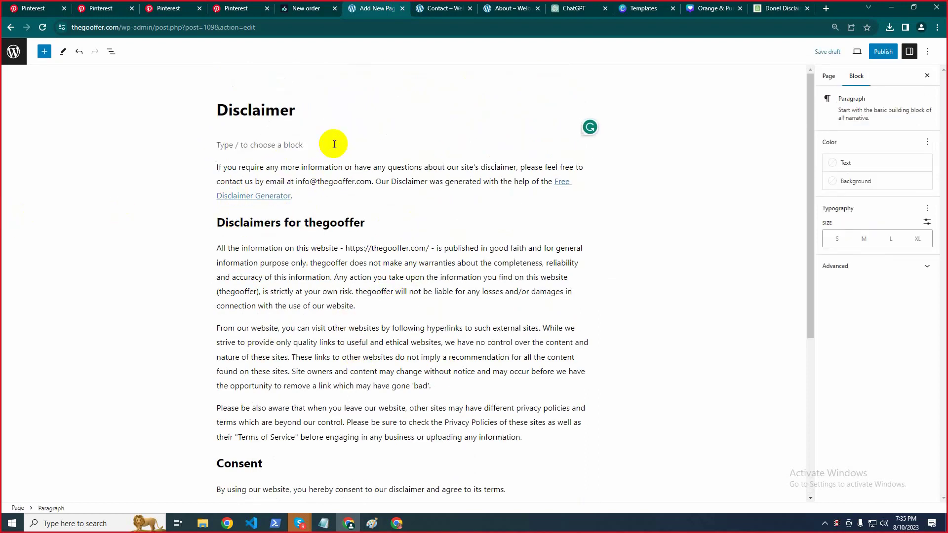
{"action": "left_click", "coordinate": [665, 5]}
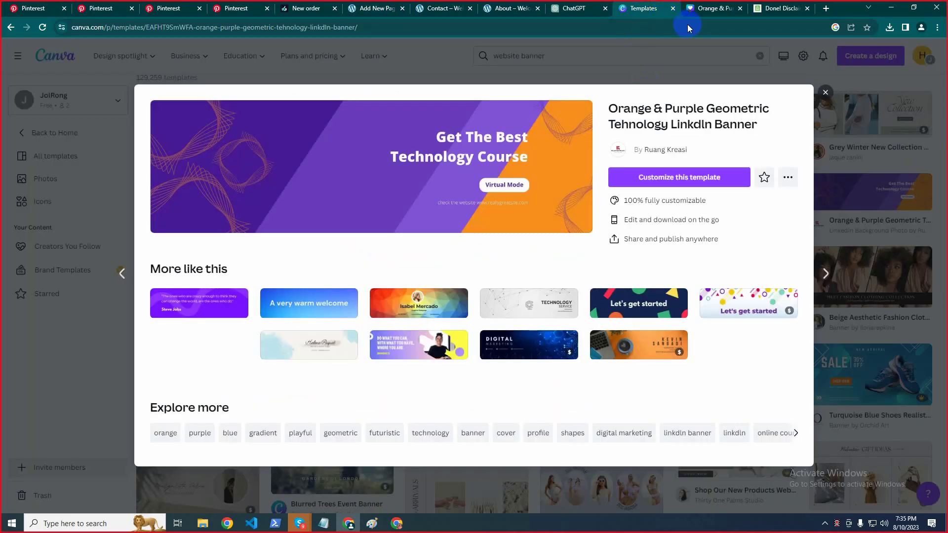
Replace the banner's Contact Us heading with 'Disclaimer' copied from the page title
{"action": "left_click", "coordinate": [700, 5]}
{"action": "left_click", "coordinate": [696, 305]}
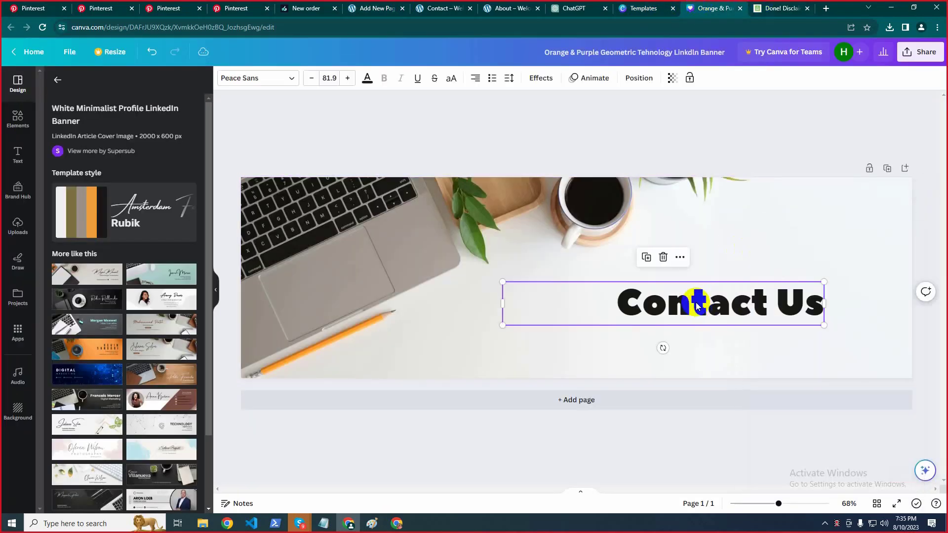
{"action": "left_click", "coordinate": [375, 8]}
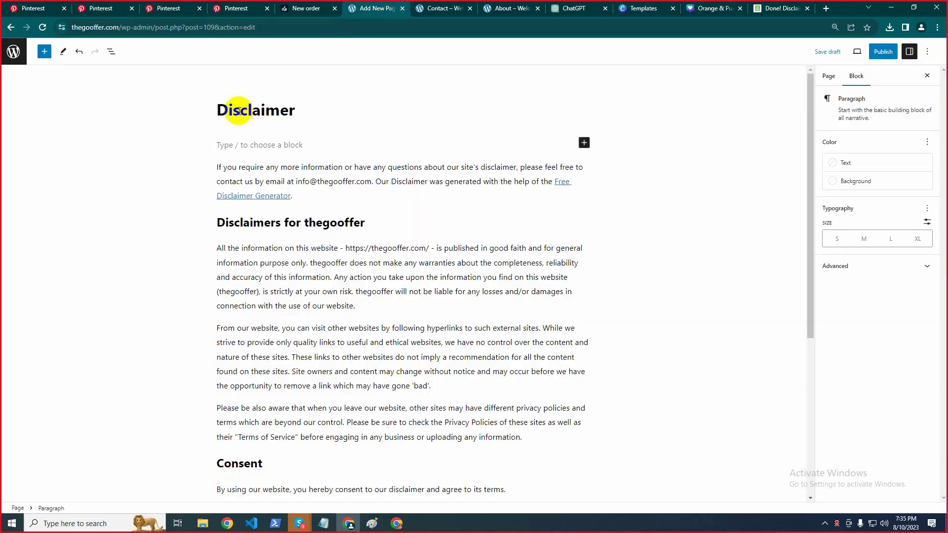
{"action": "double_click", "coordinate": [238, 110]}
{"action": "key", "text": "ctrl+c"}
{"action": "left_click", "coordinate": [779, 8]}
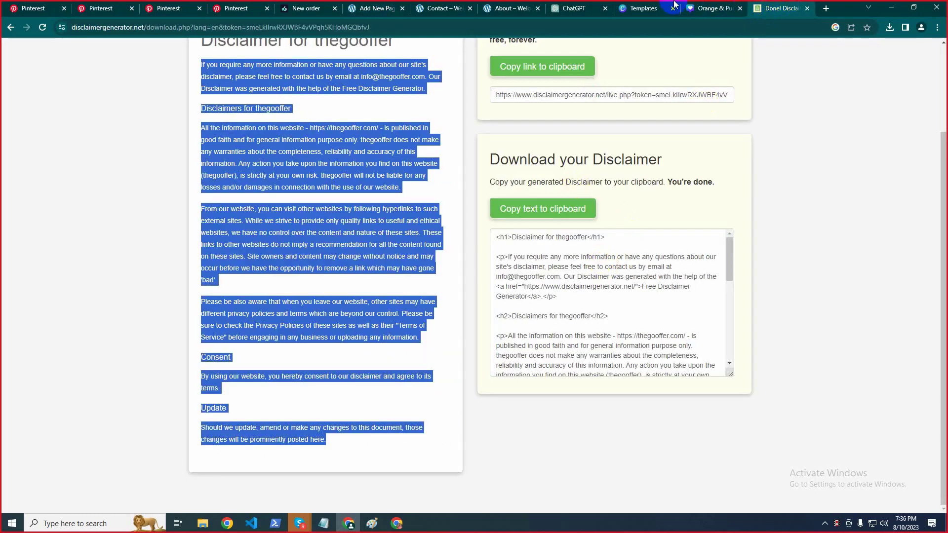
{"action": "left_click", "coordinate": [707, 8]}
{"action": "double_click", "coordinate": [709, 303]}
{"action": "key", "text": "ctrl+a"}
{"action": "key", "text": "ctrl+v"}
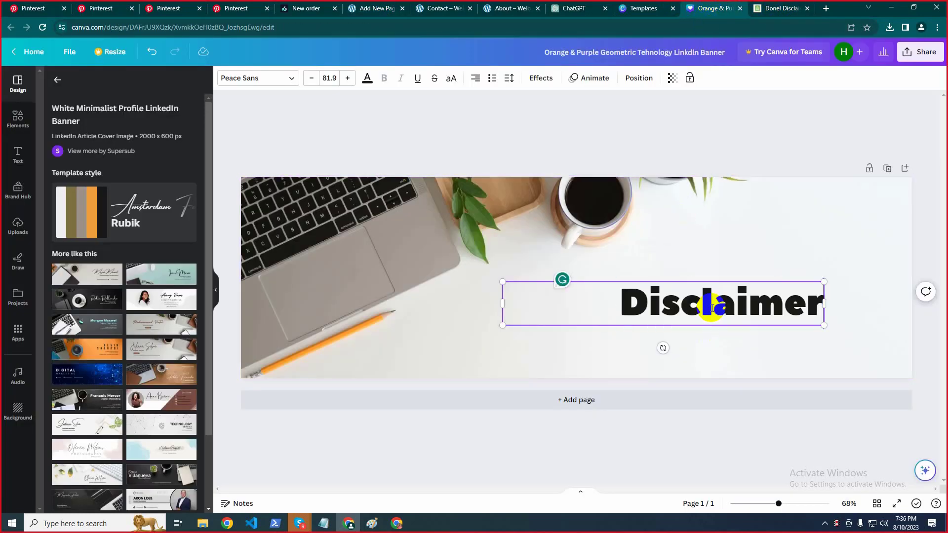
{"action": "left_click", "coordinate": [795, 247]}
Download the Disclaimer banner as a PNG image
{"action": "left_click", "coordinate": [920, 52]}
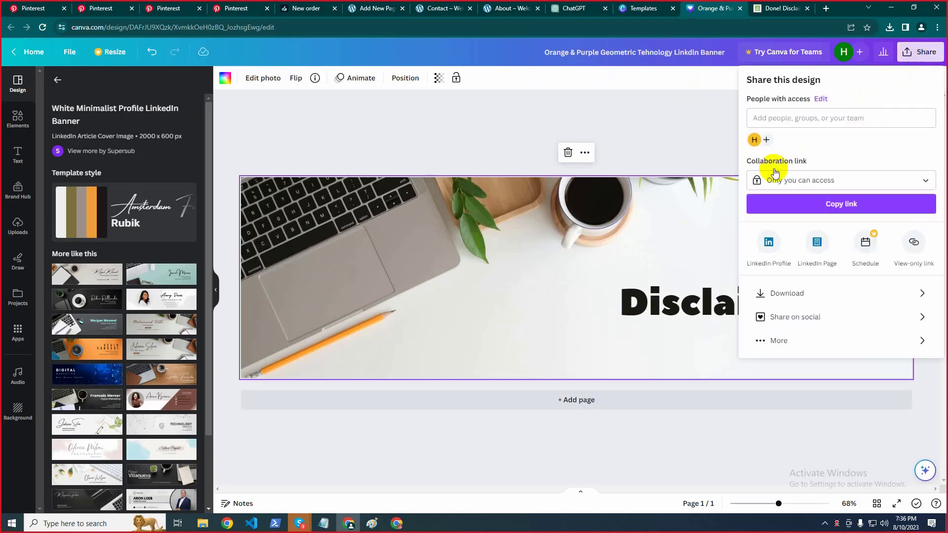
{"action": "left_click", "coordinate": [787, 293]}
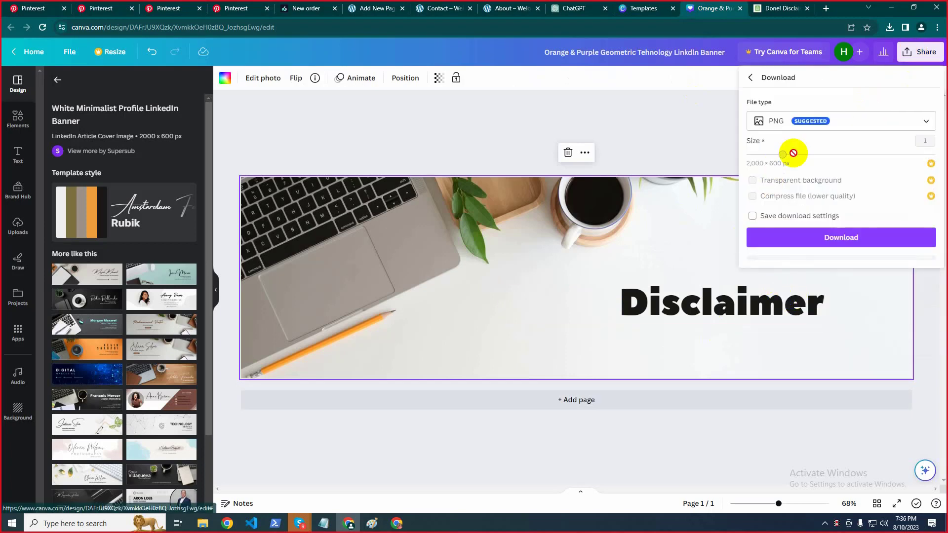
{"action": "left_click", "coordinate": [846, 236]}
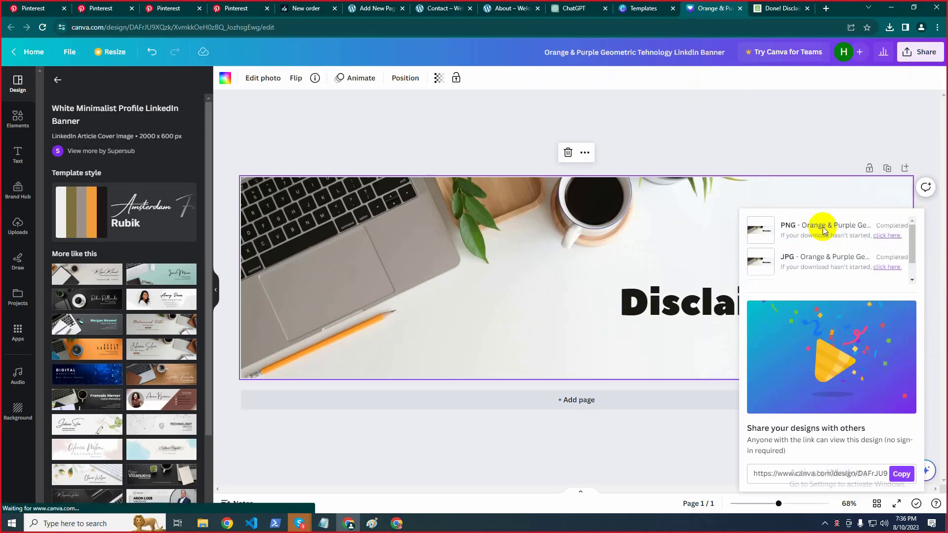
{"action": "left_click", "coordinate": [891, 7]}
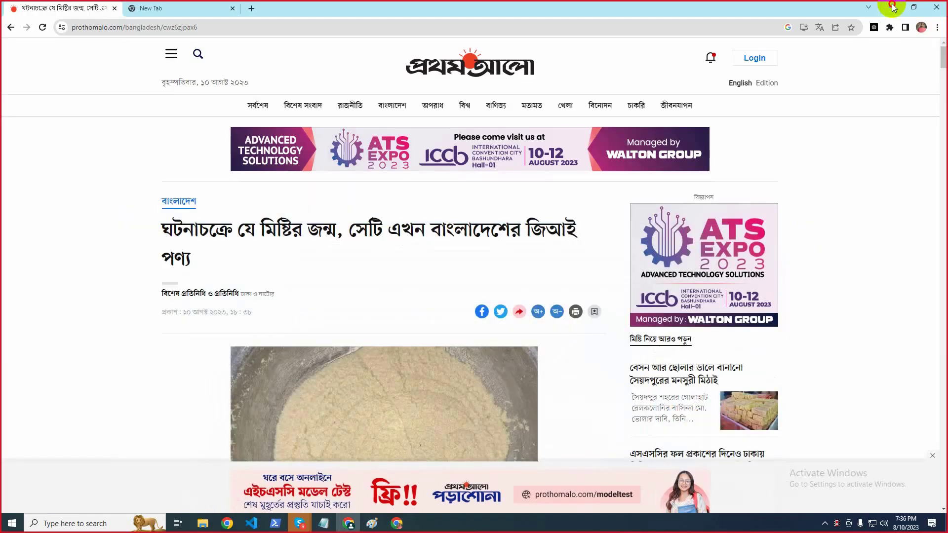
Drag the downloaded Orange & Purple banner from Downloads onto the desktop, then bring Chrome back
{"action": "left_click", "coordinate": [892, 8]}
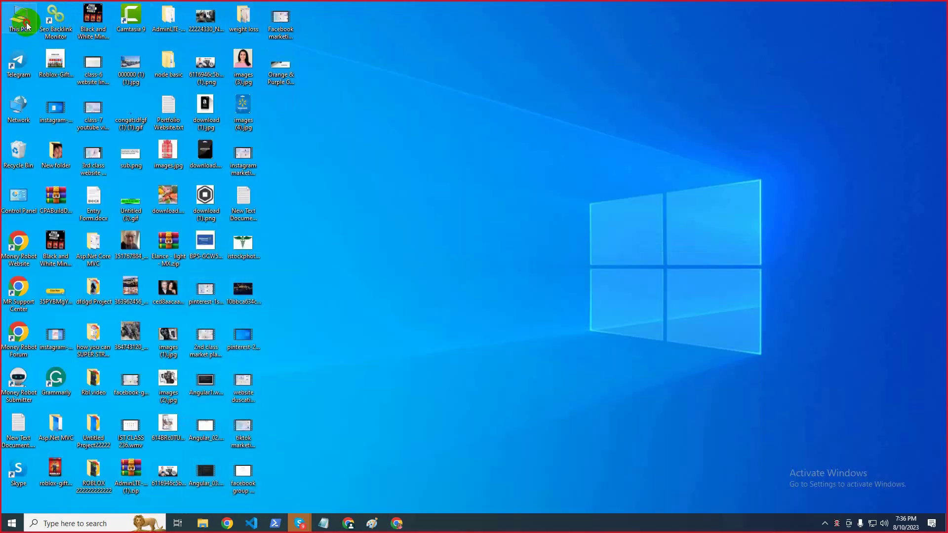
{"action": "double_click", "coordinate": [27, 25]}
{"action": "left_click", "coordinate": [242, 213]}
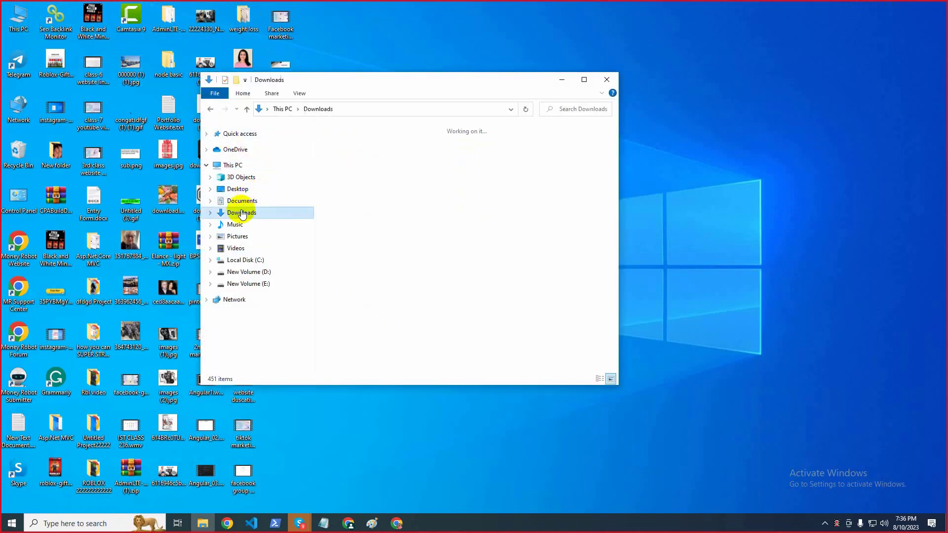
{"action": "left_click_drag", "start_coordinate": [345, 168], "coordinate": [738, 205]}
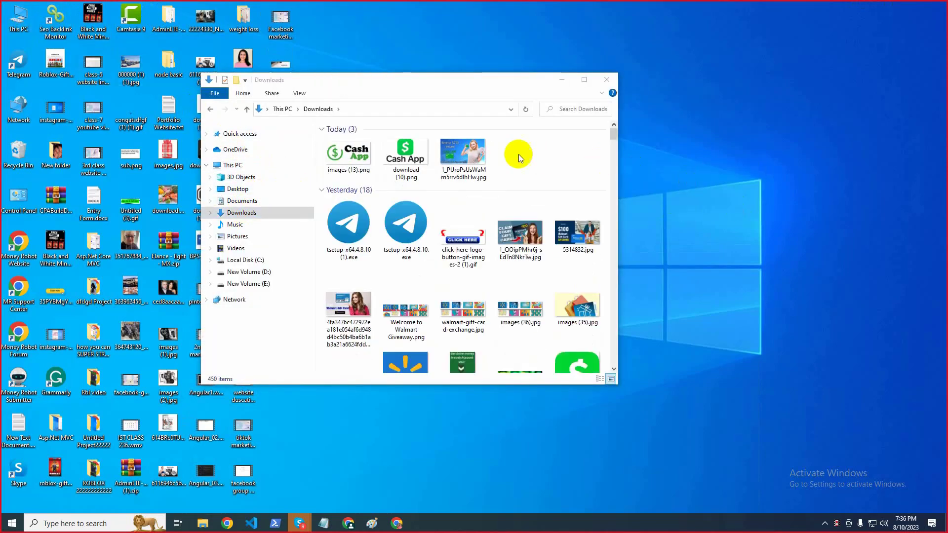
{"action": "left_click", "coordinate": [561, 80]}
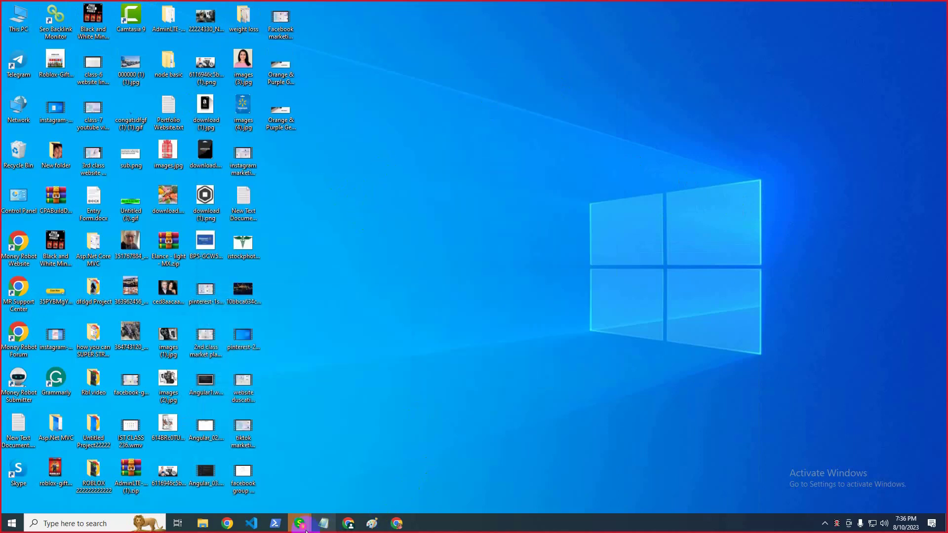
{"action": "mouse_move", "coordinate": [300, 522]}
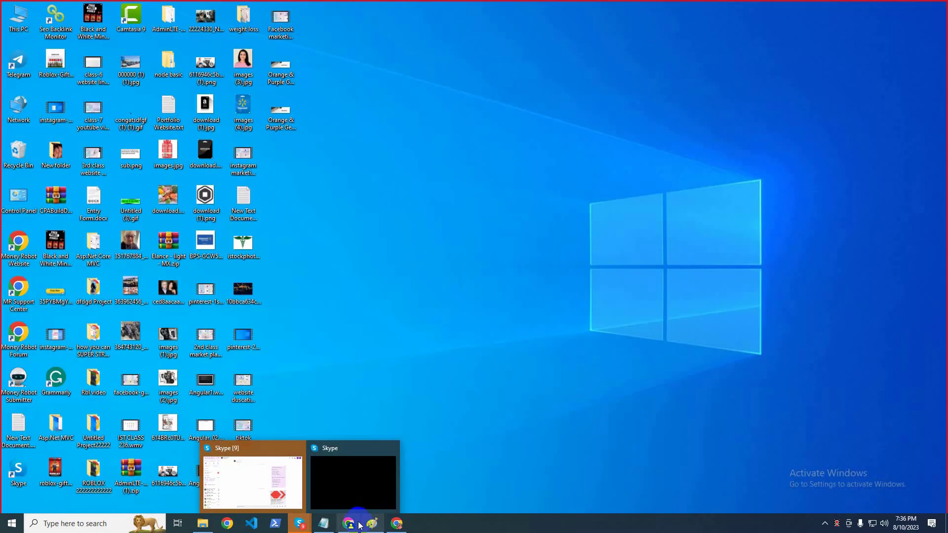
{"action": "left_click", "coordinate": [348, 522]}
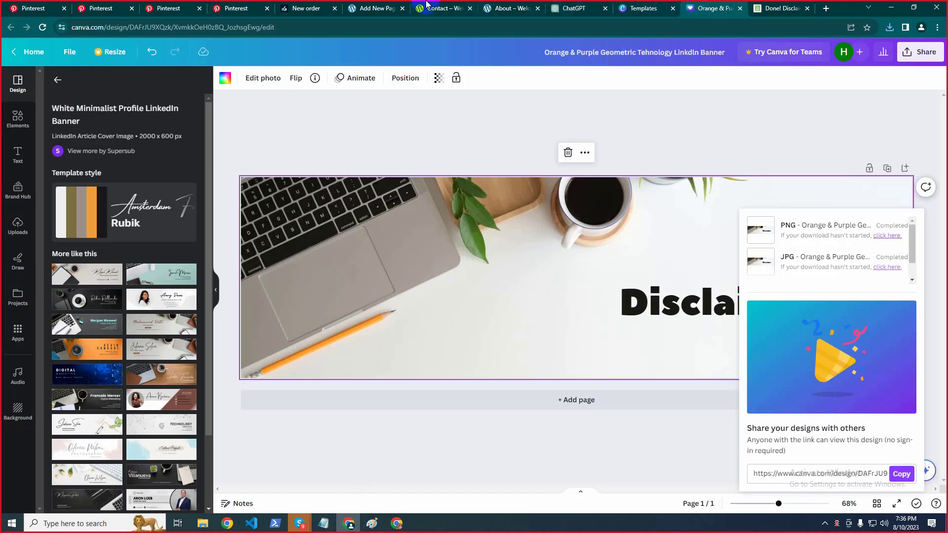
Add an Image block above the first paragraph and upload the Orange & Purple banner PNG into it
{"action": "left_click", "coordinate": [376, 9]}
{"action": "left_click", "coordinate": [229, 143]}
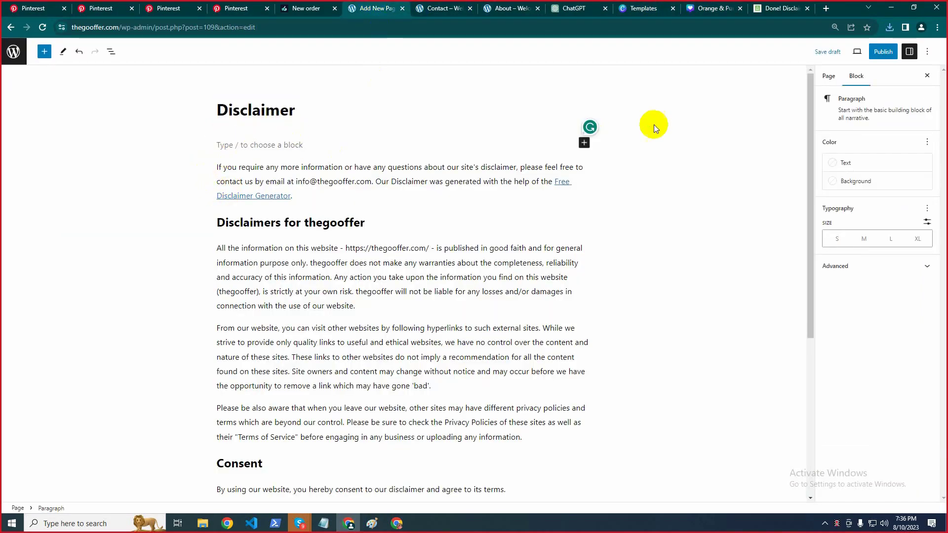
{"action": "left_click", "coordinate": [584, 142]}
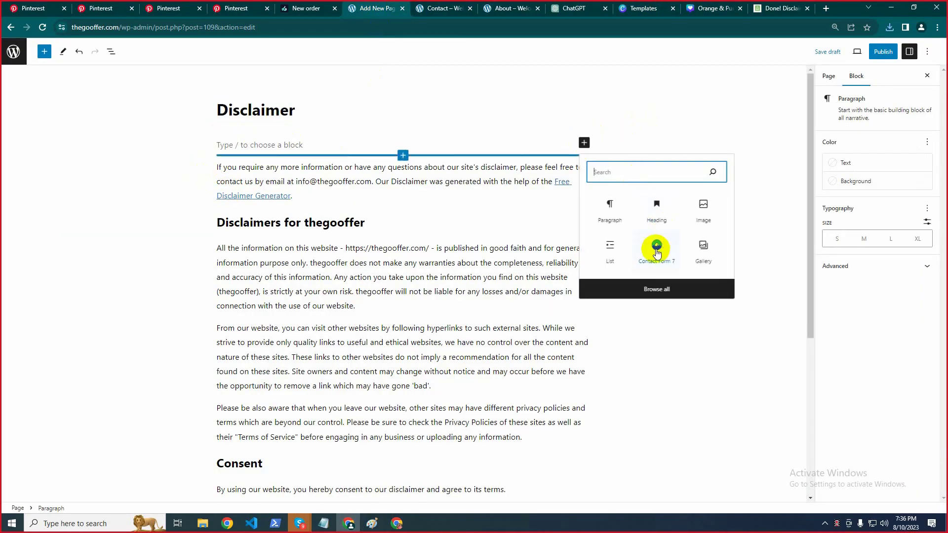
{"action": "left_click", "coordinate": [702, 206]}
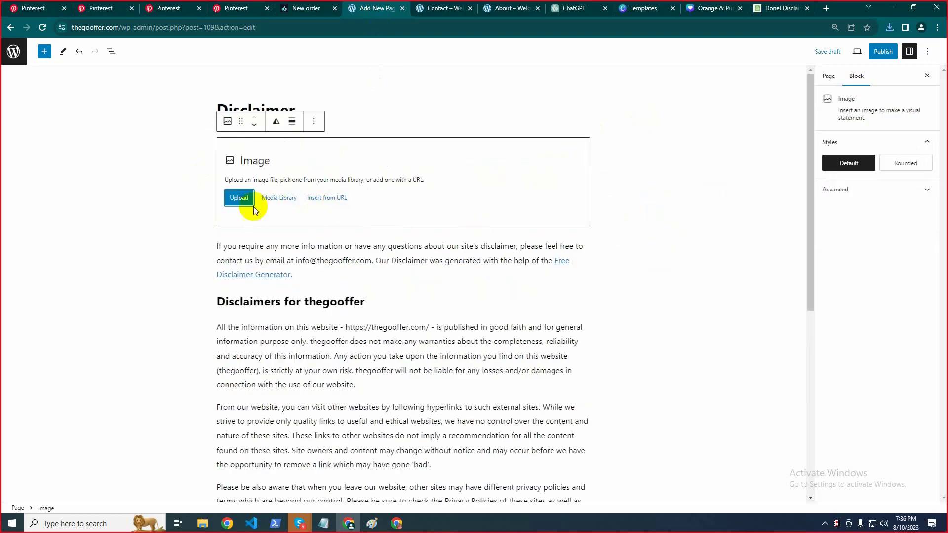
{"action": "left_click", "coordinate": [238, 201]}
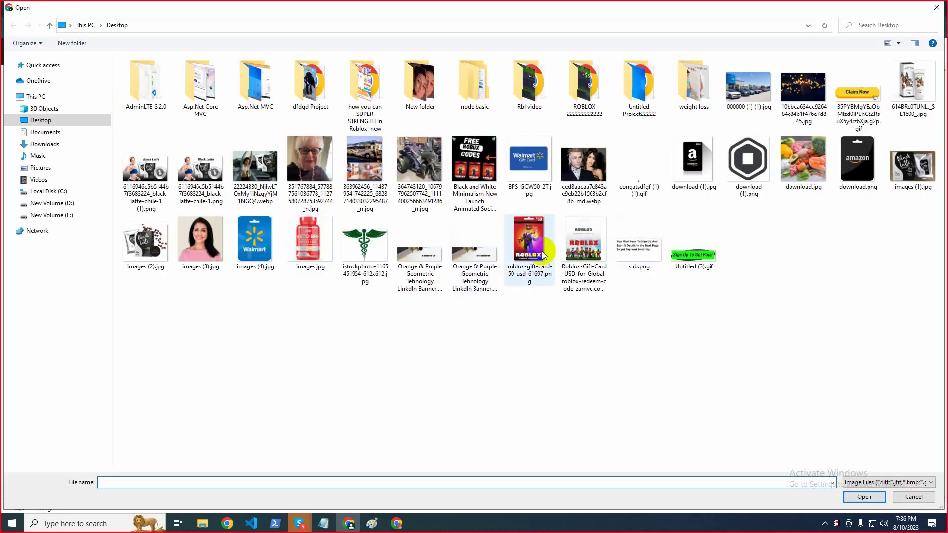
{"action": "left_click", "coordinate": [479, 252]}
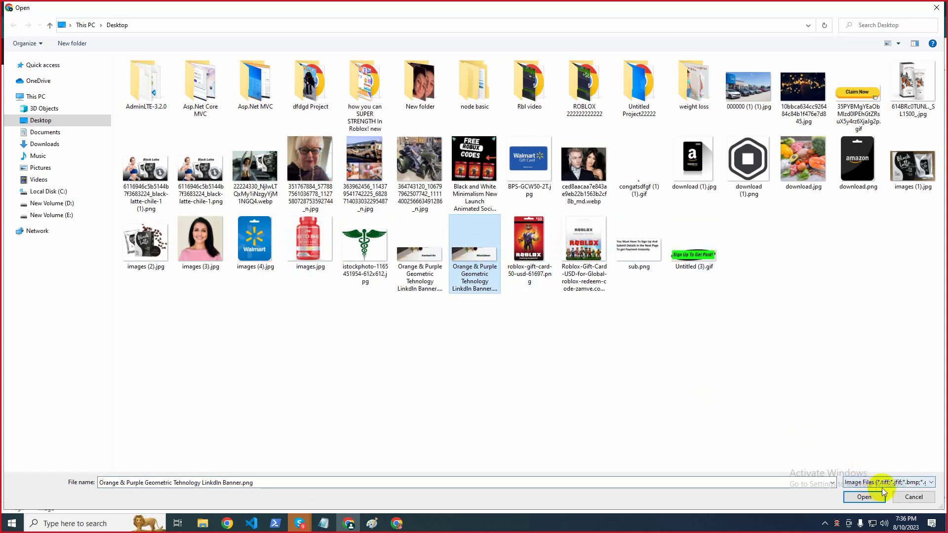
{"action": "left_click", "coordinate": [882, 492]}
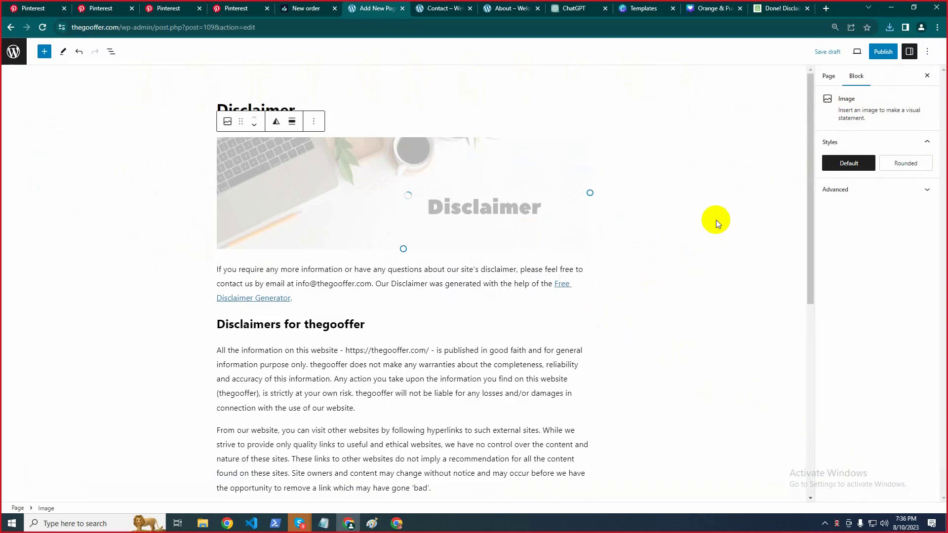
Apply the Rounded style to the Disclaimer banner image
{"action": "left_click", "coordinate": [891, 166]}
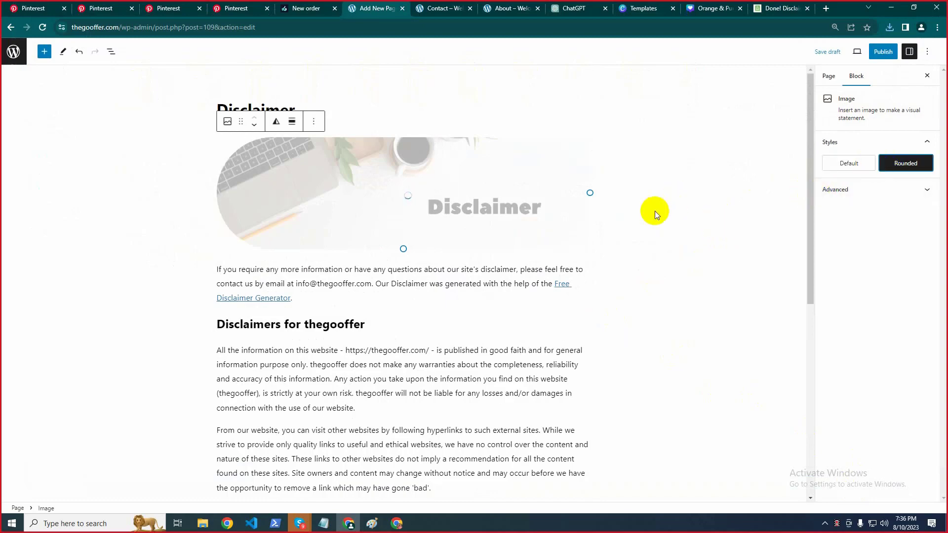
{"action": "left_click", "coordinate": [699, 195]}
{"action": "scroll", "coordinate": [691, 227], "scroll_direction": "down", "scroll_amount": 8}
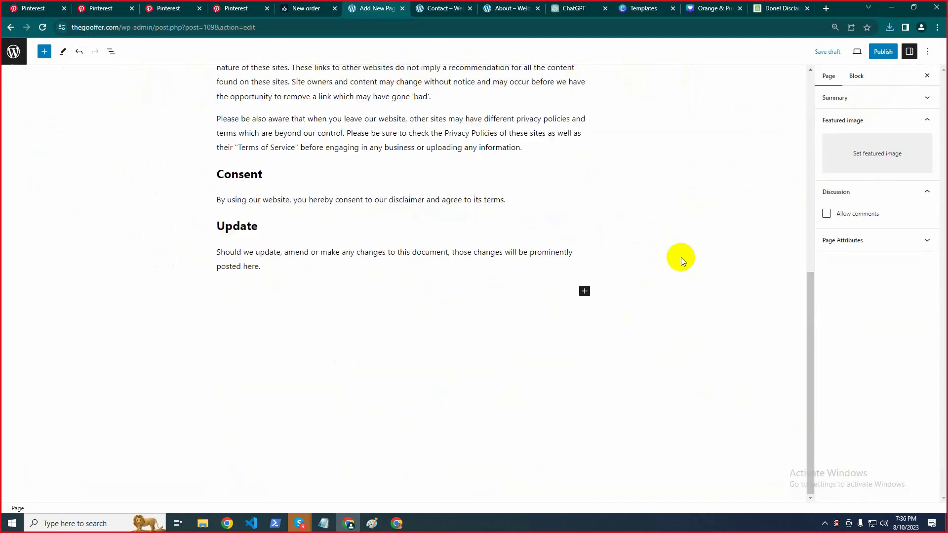
{"action": "scroll", "coordinate": [680, 256], "scroll_direction": "up", "scroll_amount": 10}
Publish the Disclaimer page and head back out of the editor
{"action": "left_click", "coordinate": [889, 52]}
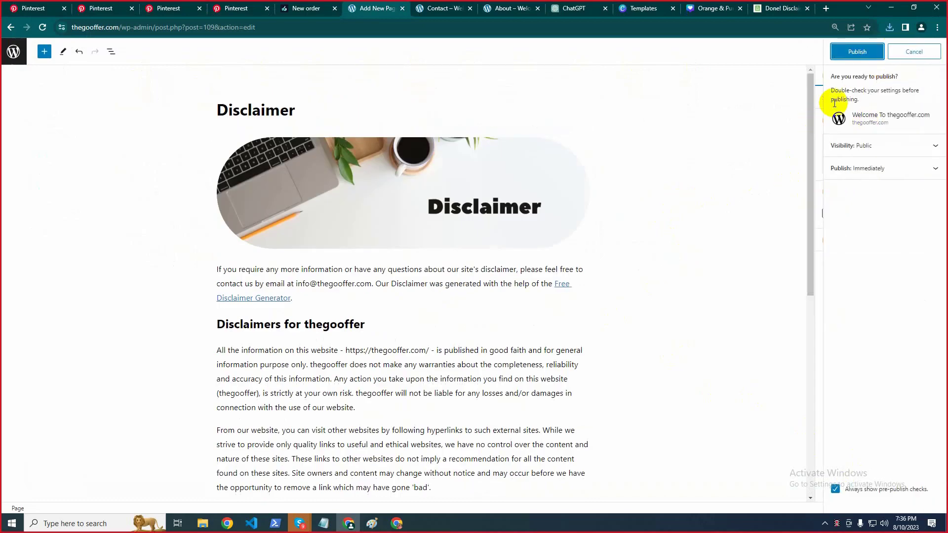
{"action": "left_click", "coordinate": [847, 56]}
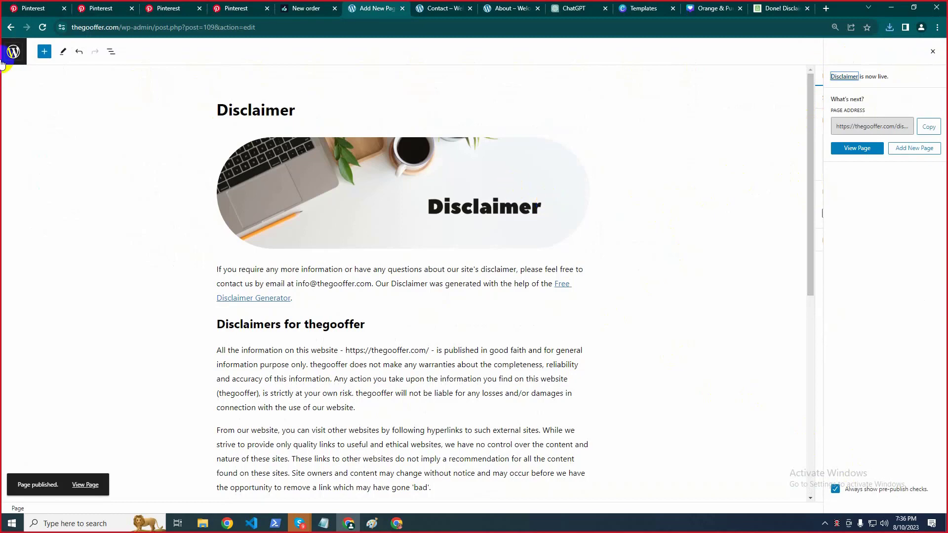
{"action": "left_click", "coordinate": [14, 51]}
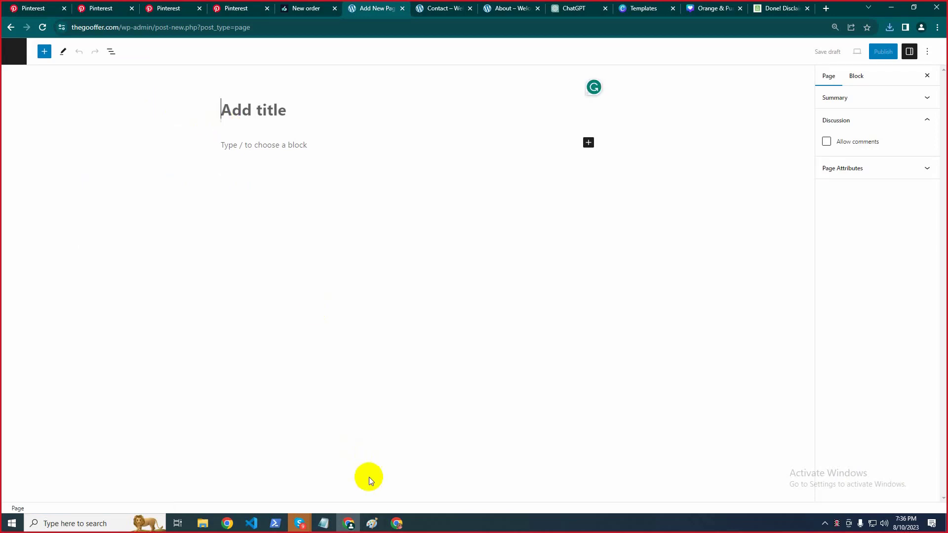
Copy 'Terms and Conditions' from the notes into the new page's title, then return to the disclaimer generator
{"action": "left_click", "coordinate": [324, 524]}
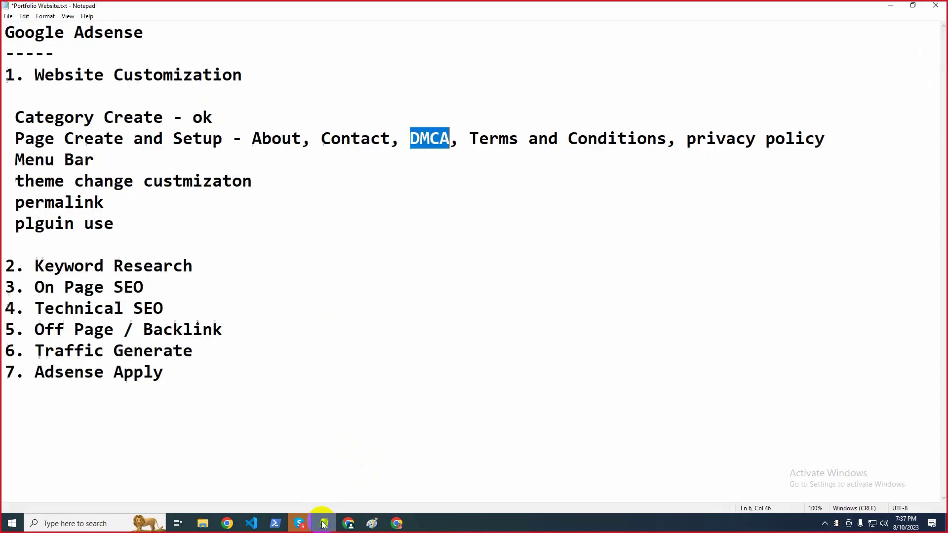
{"action": "left_click", "coordinate": [470, 138]}
{"action": "left_click_drag", "start_coordinate": [470, 138], "coordinate": [674, 134]}
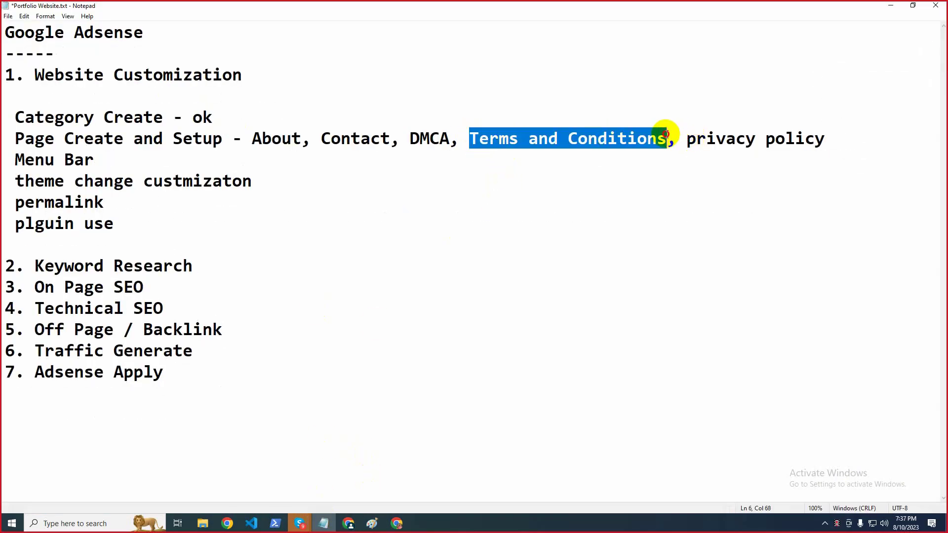
{"action": "key", "text": "ctrl+c"}
{"action": "left_click", "coordinate": [890, 5]}
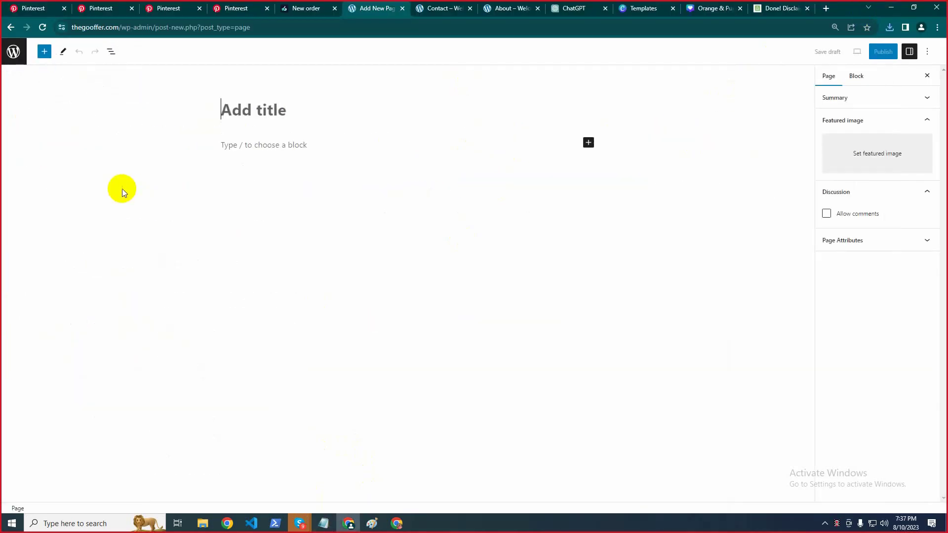
{"action": "key", "text": "ctrl+v"}
{"action": "left_click", "coordinate": [267, 144]}
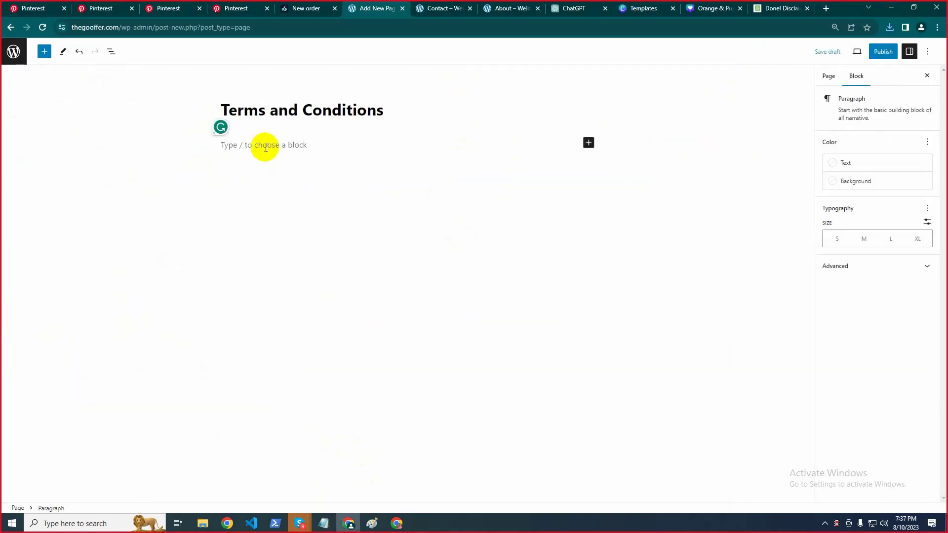
{"action": "left_click", "coordinate": [777, 8]}
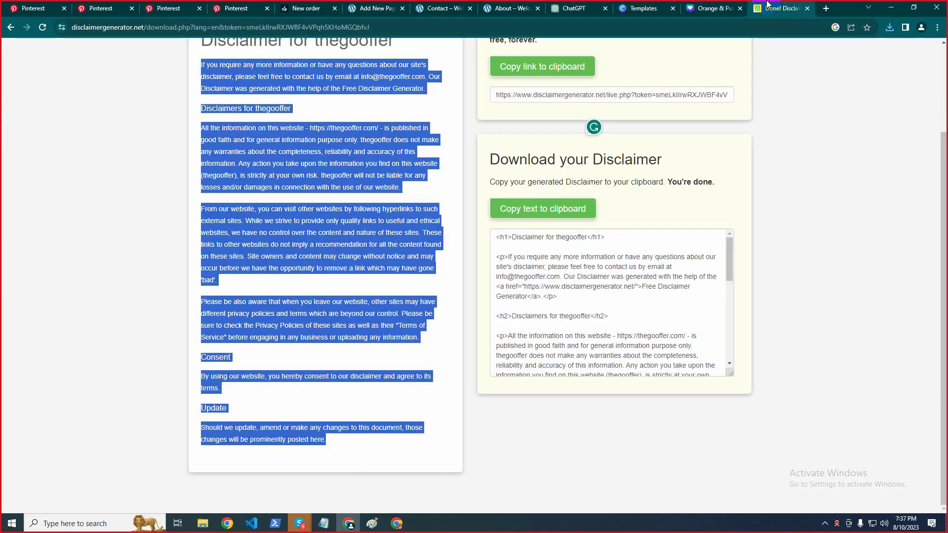
Search Google for 'terms and conditions generator' and open termsandconditionssample.com in a new tab
{"action": "left_click", "coordinate": [238, 27]}
{"action": "key", "text": "ctrl+v"}
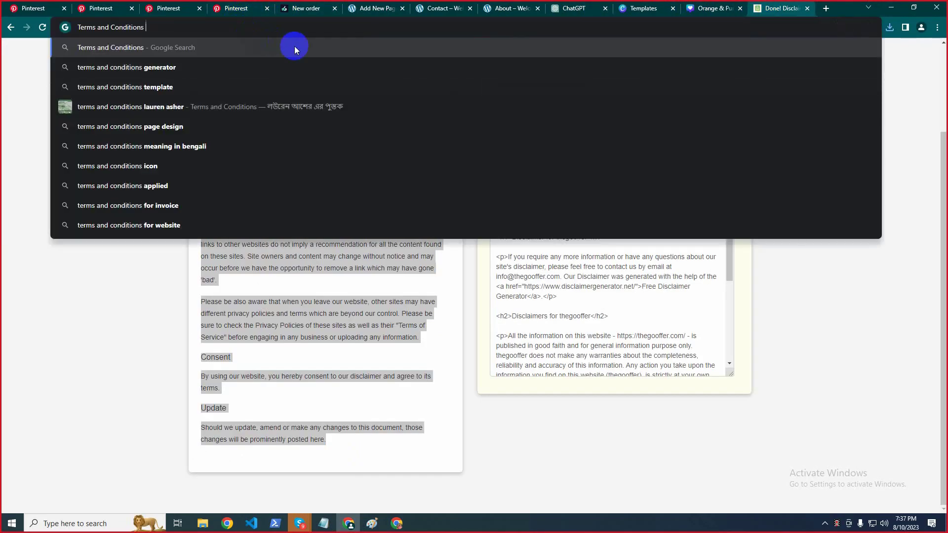
{"action": "left_click", "coordinate": [143, 66]}
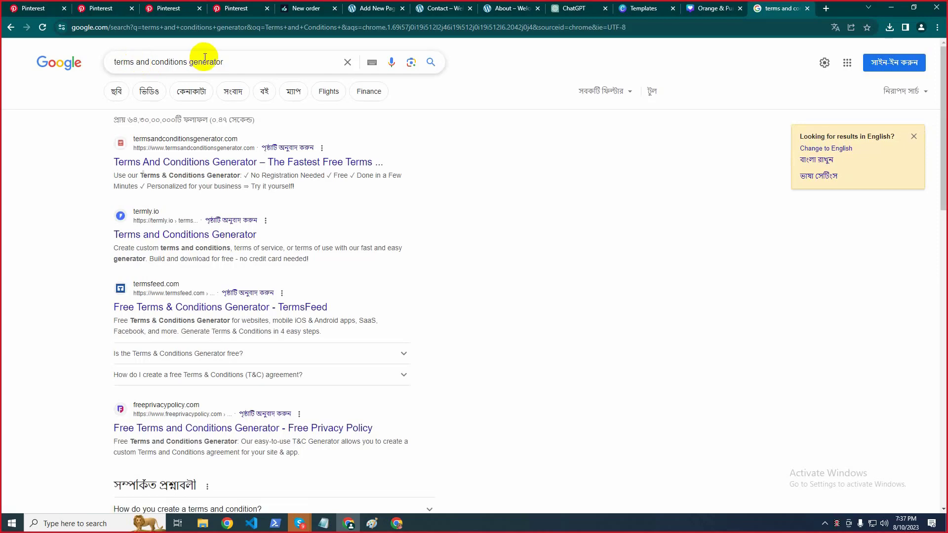
{"action": "scroll", "coordinate": [212, 138], "scroll_direction": "down", "scroll_amount": 7}
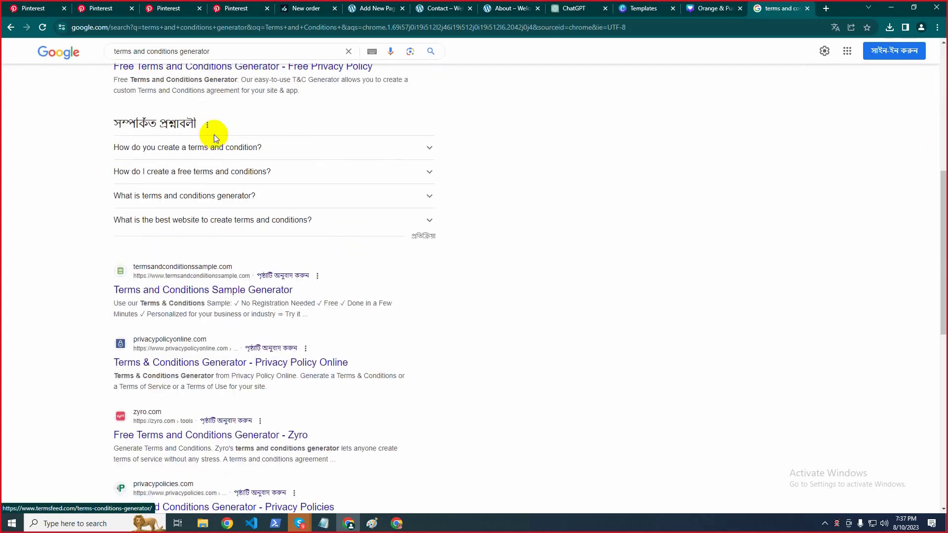
{"action": "middle_click", "coordinate": [150, 266]}
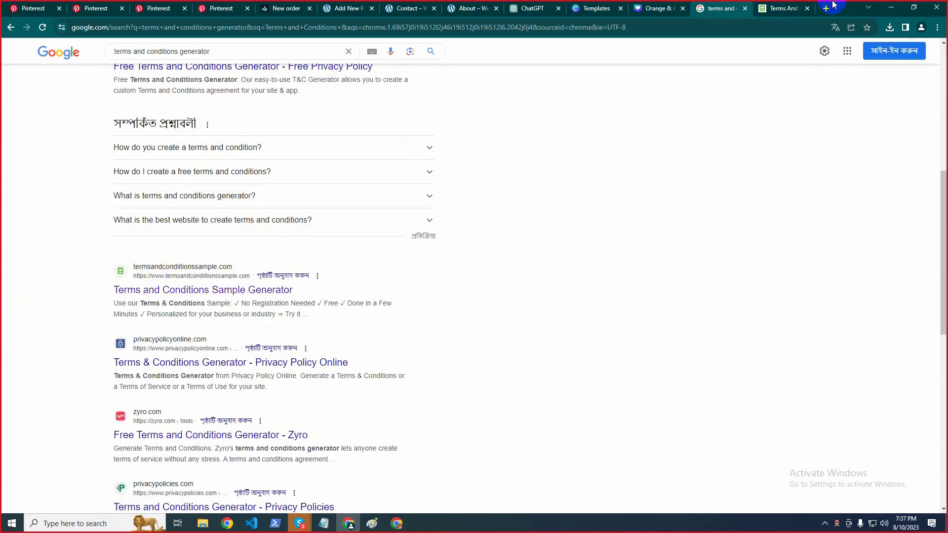
{"action": "left_click", "coordinate": [810, 4]}
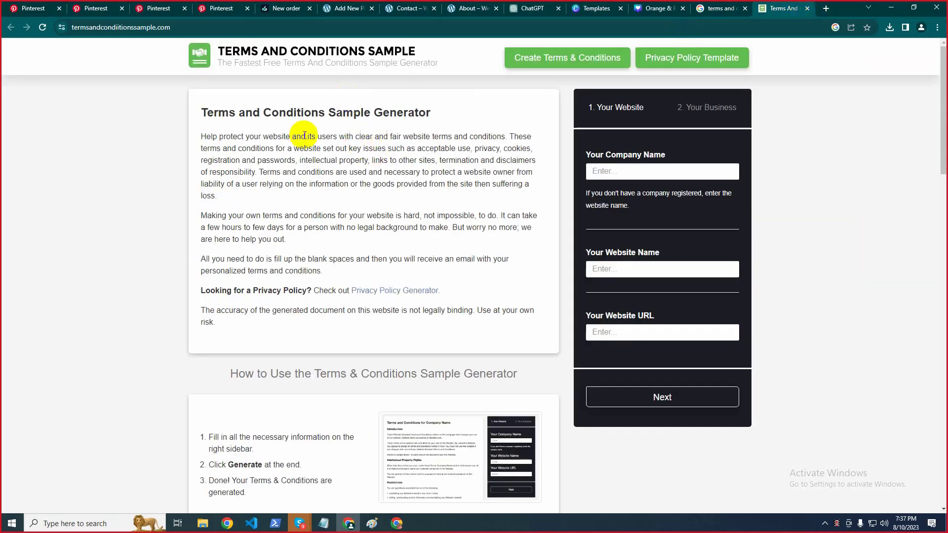
{"action": "left_click_drag", "start_coordinate": [201, 115], "coordinate": [326, 107]}
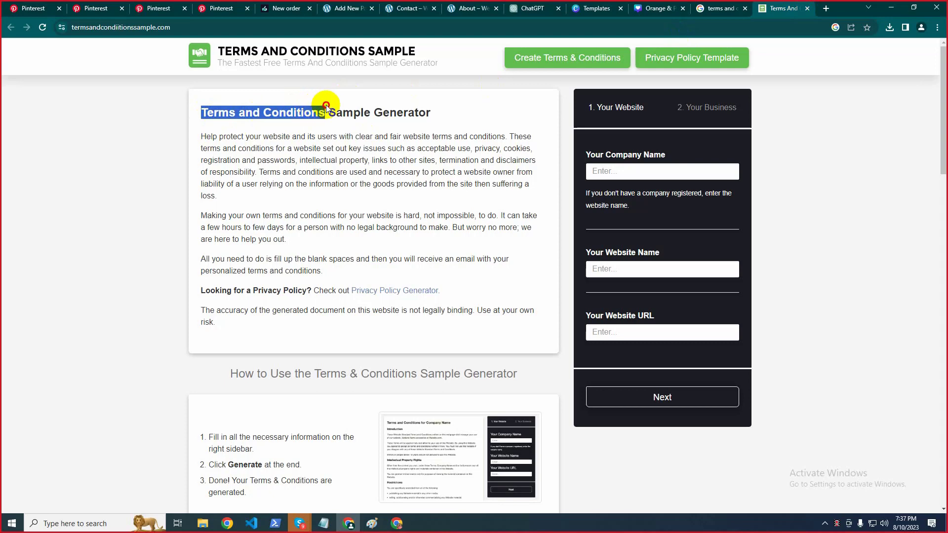
{"action": "left_click", "coordinate": [310, 9]}
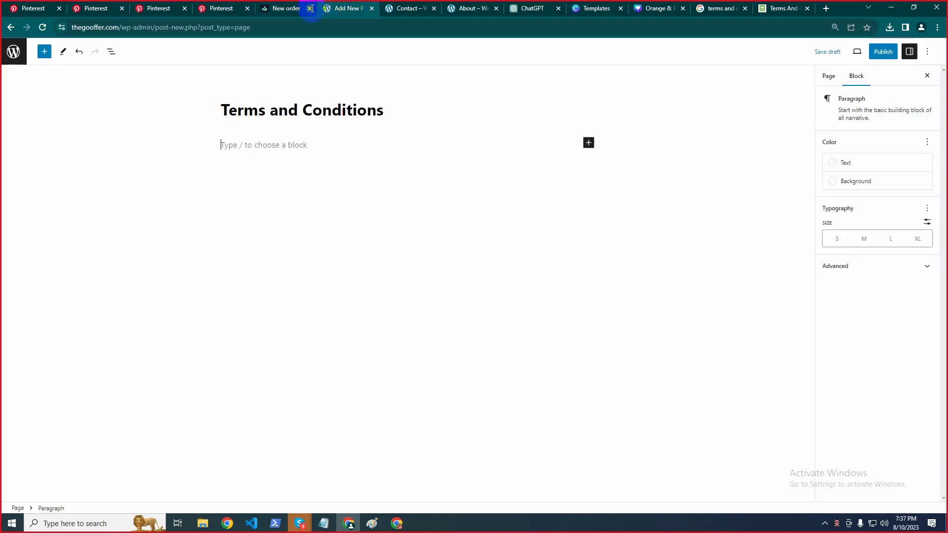
{"action": "triple_click", "coordinate": [312, 99]}
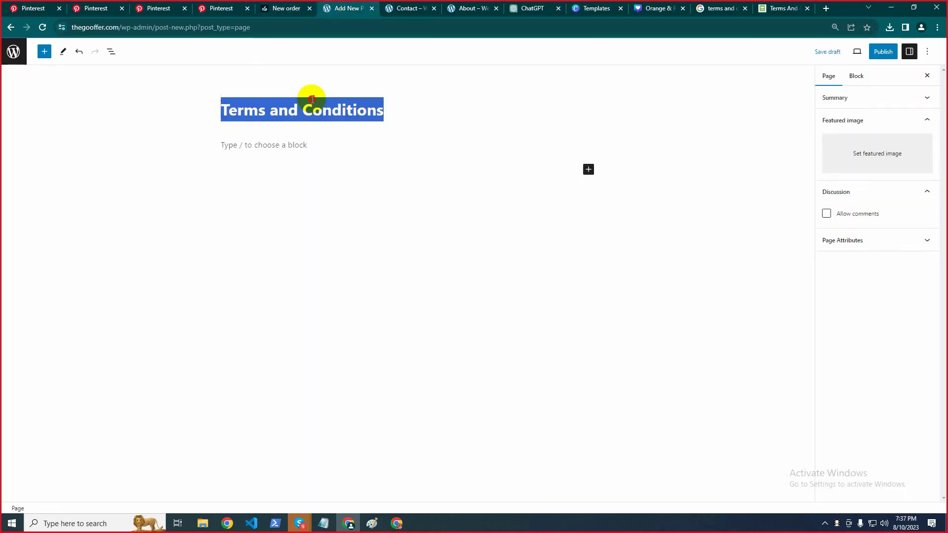
Enter thegooffer as company and website name, plus the site URL, in the terms generator
{"action": "left_click", "coordinate": [426, 97]}
{"action": "left_click", "coordinate": [241, 166]}
{"action": "left_click", "coordinate": [785, 5]}
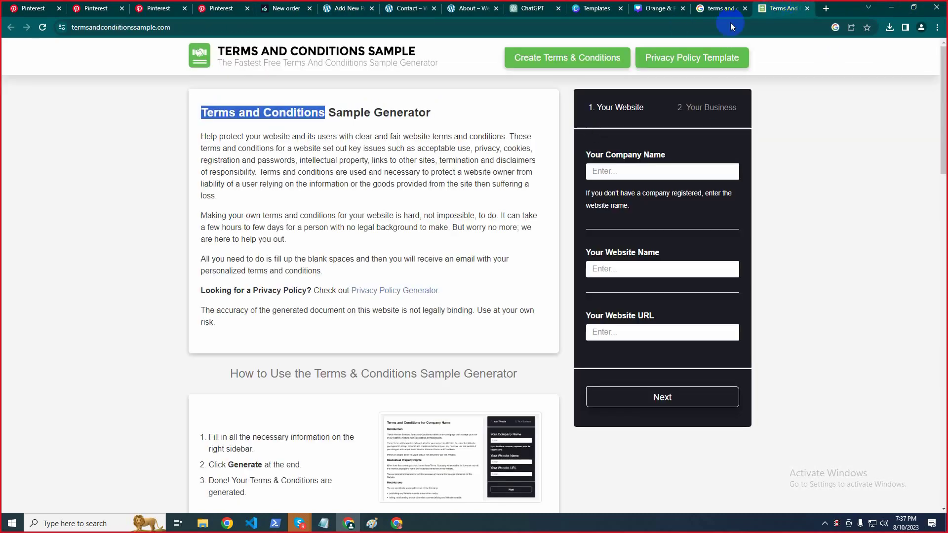
{"action": "left_click", "coordinate": [648, 169]}
{"action": "left_click", "coordinate": [669, 198]}
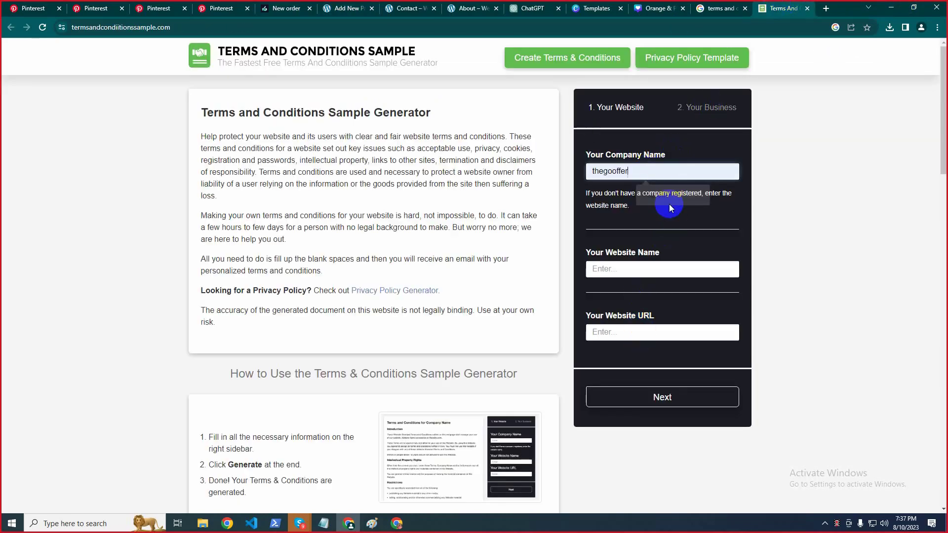
{"action": "left_click", "coordinate": [651, 268]}
{"action": "left_click", "coordinate": [659, 291]}
{"action": "left_click", "coordinate": [649, 330]}
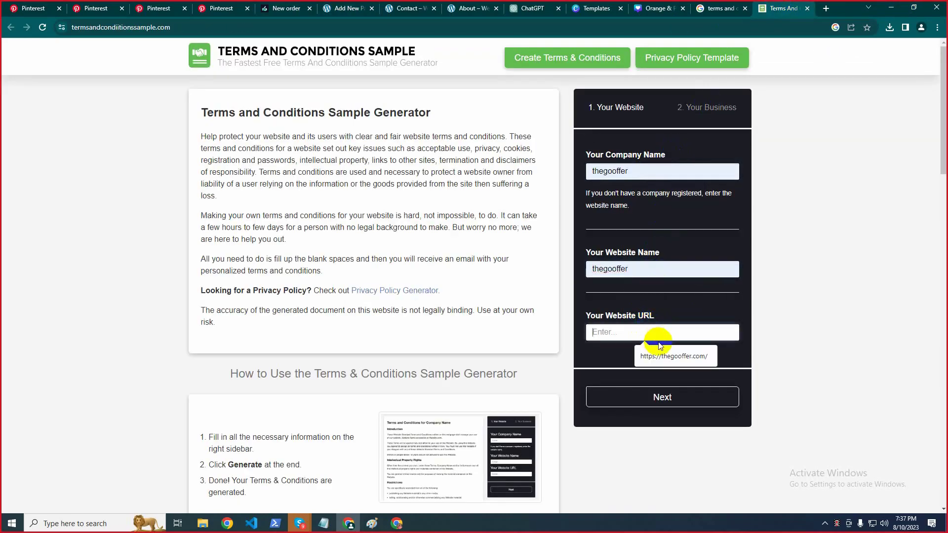
{"action": "left_click", "coordinate": [656, 349]}
{"action": "left_click", "coordinate": [662, 395]}
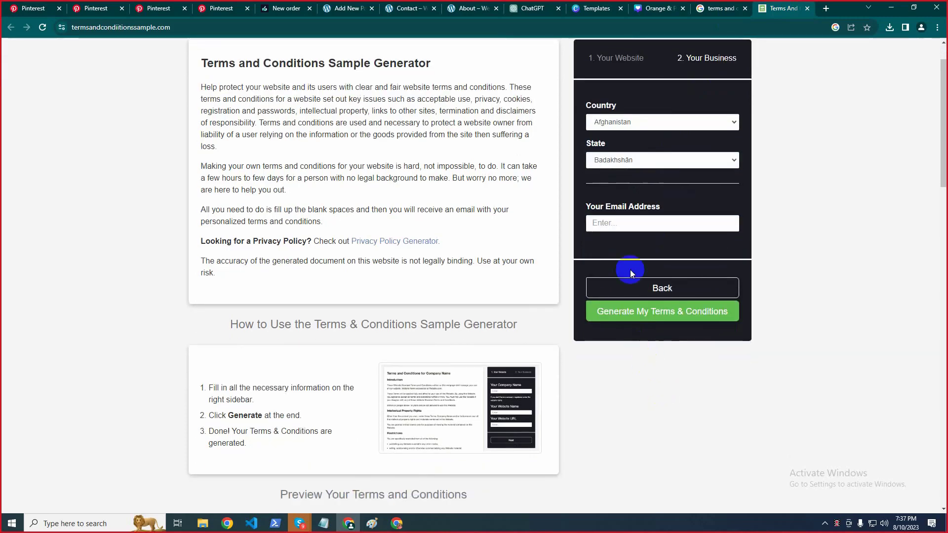
Set the country to Bangladesh, enter the contact e-mail, and generate the terms and conditions
{"action": "scroll", "coordinate": [631, 273], "scroll_direction": "up", "scroll_amount": 1}
{"action": "left_click", "coordinate": [604, 171]}
{"action": "key", "text": "b"}
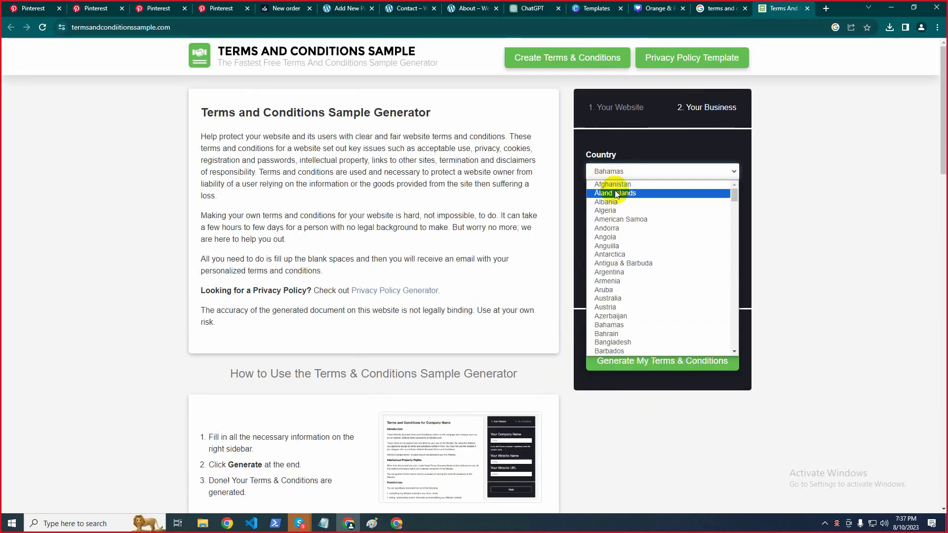
{"action": "left_click", "coordinate": [626, 336]}
{"action": "left_click", "coordinate": [644, 210]}
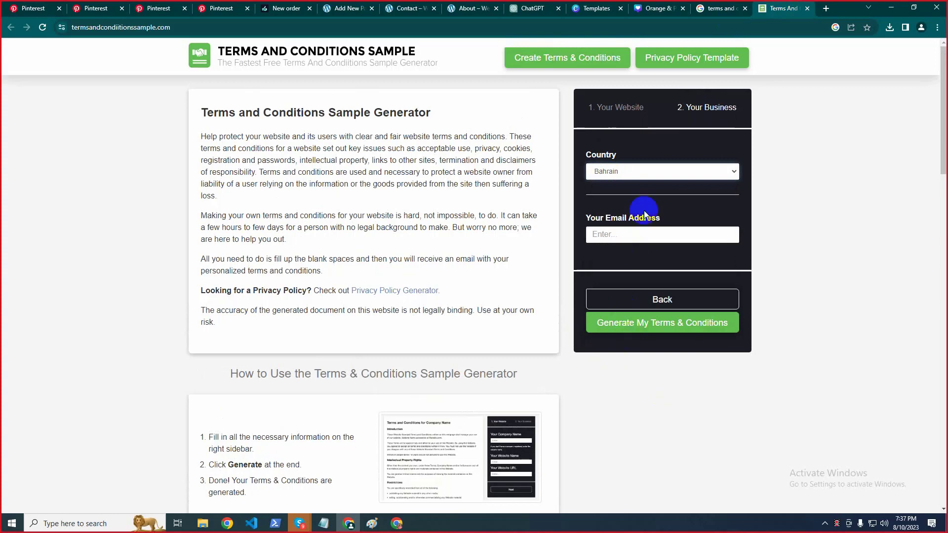
{"action": "left_click", "coordinate": [644, 174]}
{"action": "left_click", "coordinate": [636, 341]}
{"action": "left_click", "coordinate": [643, 242]}
{"action": "left_click", "coordinate": [652, 253]}
{"action": "left_click", "coordinate": [624, 334]}
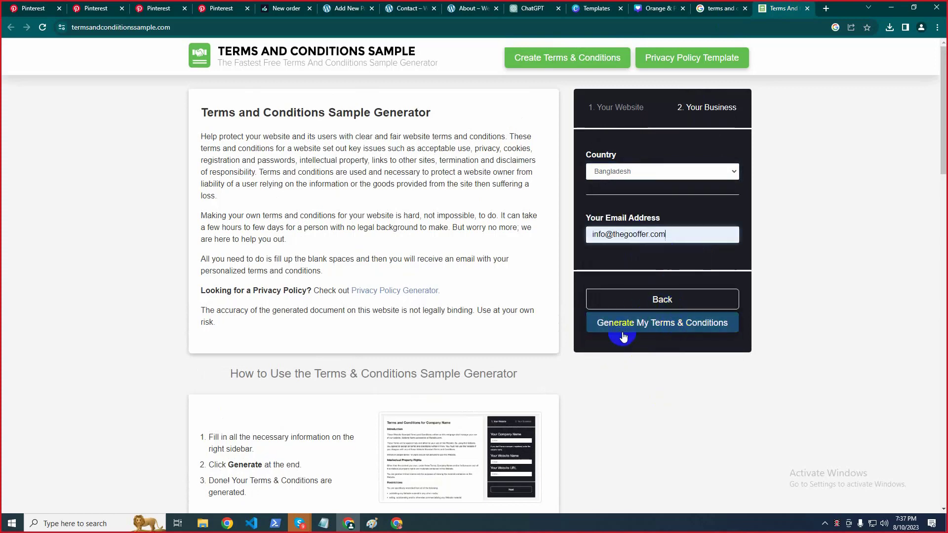
{"action": "left_click", "coordinate": [660, 333]}
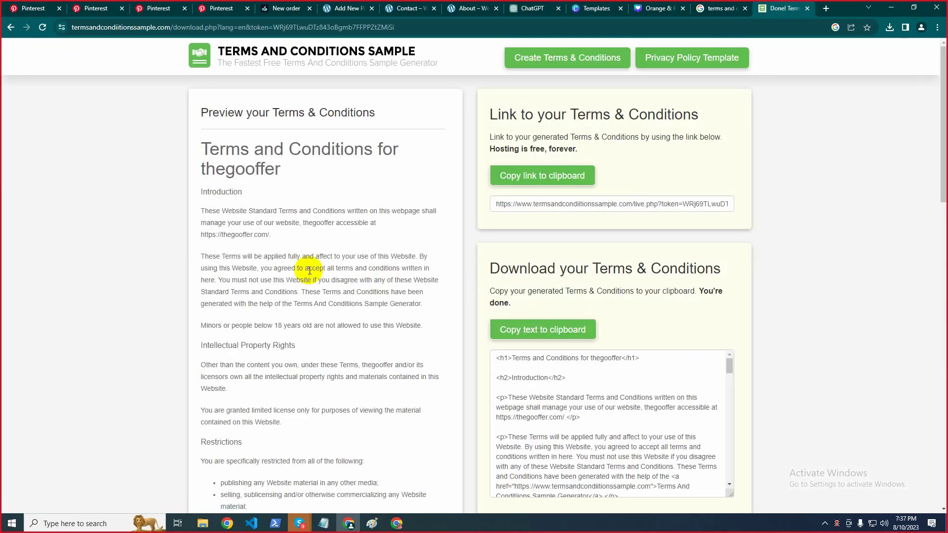
Copy the full generated terms text and paste it into the WordPress page body
{"action": "left_click_drag", "start_coordinate": [200, 209], "coordinate": [295, 350]}
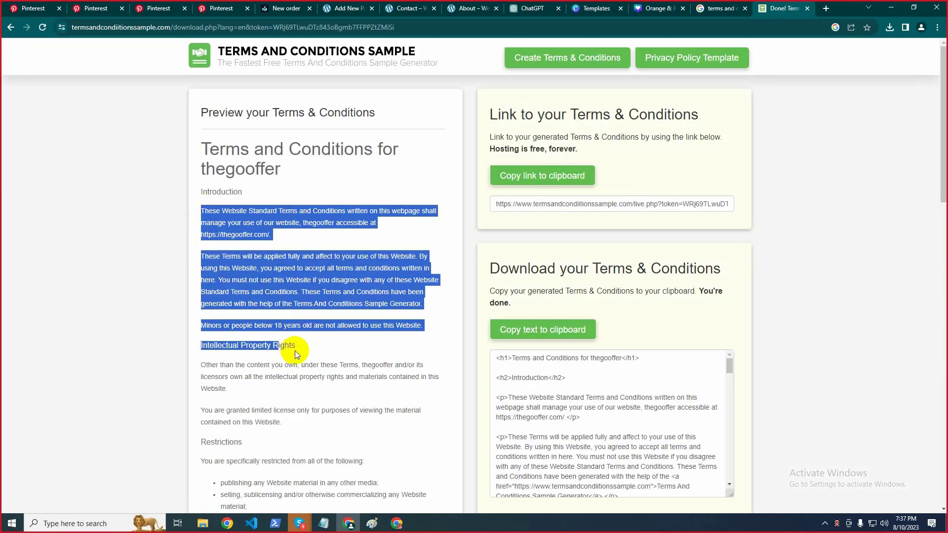
{"action": "scroll", "coordinate": [311, 350], "scroll_direction": "down", "scroll_amount": 15}
{"action": "scroll", "coordinate": [323, 349], "scroll_direction": "down", "scroll_amount": 4}
{"action": "left_click", "coordinate": [402, 438], "text": "shift"}
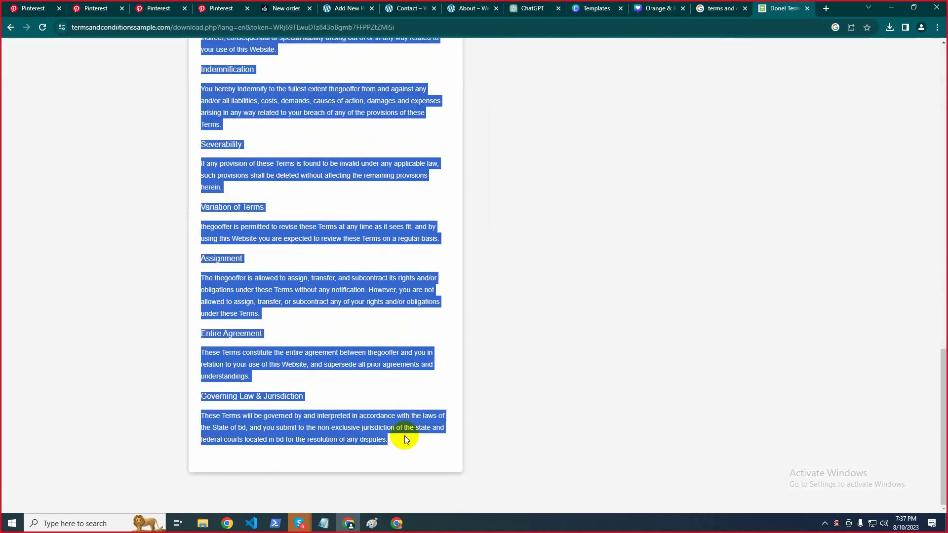
{"action": "left_click", "coordinate": [325, 5]}
{"action": "key", "text": "ctrl+v"}
{"action": "scroll", "coordinate": [276, 198], "scroll_direction": "up", "scroll_amount": 15}
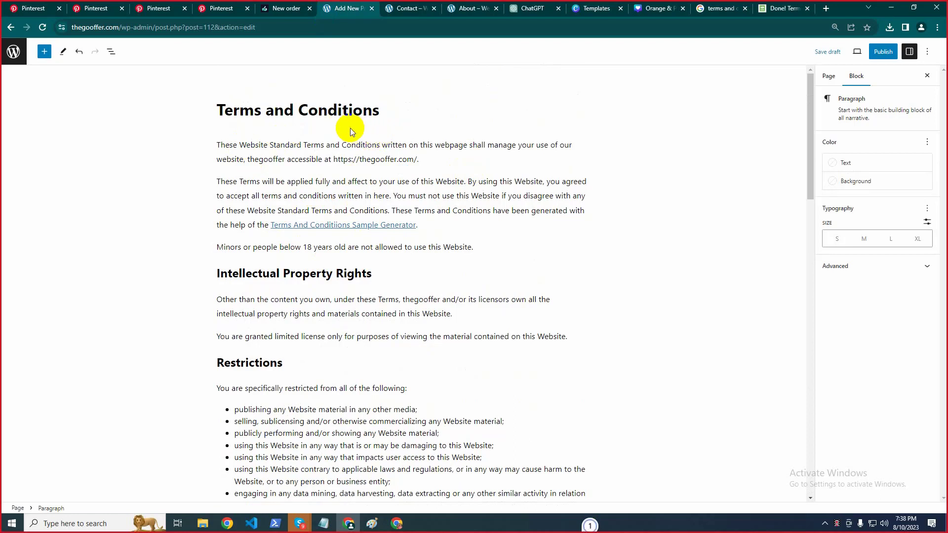
Publish the Terms and Conditions page and go back to the Pages list
{"action": "left_click", "coordinate": [877, 55]}
{"action": "left_click", "coordinate": [868, 56]}
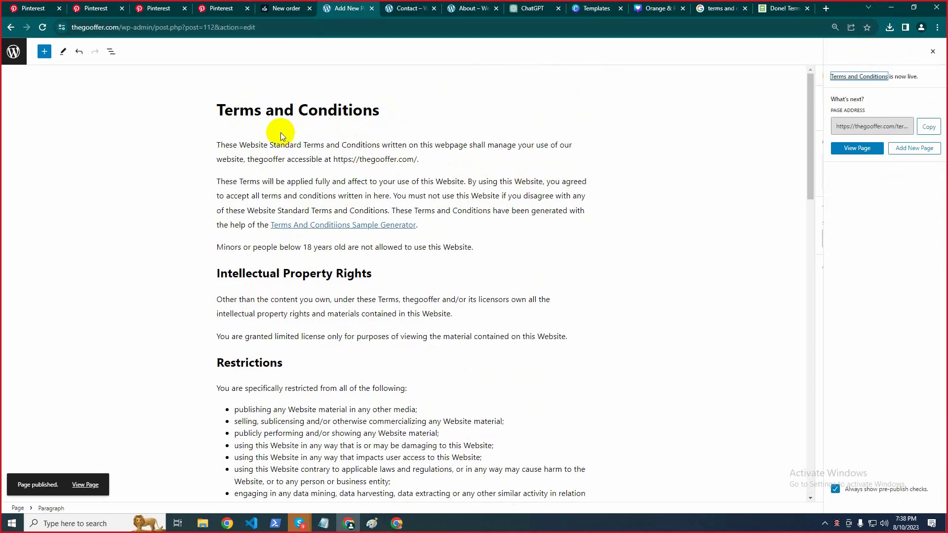
{"action": "left_click", "coordinate": [4, 51]}
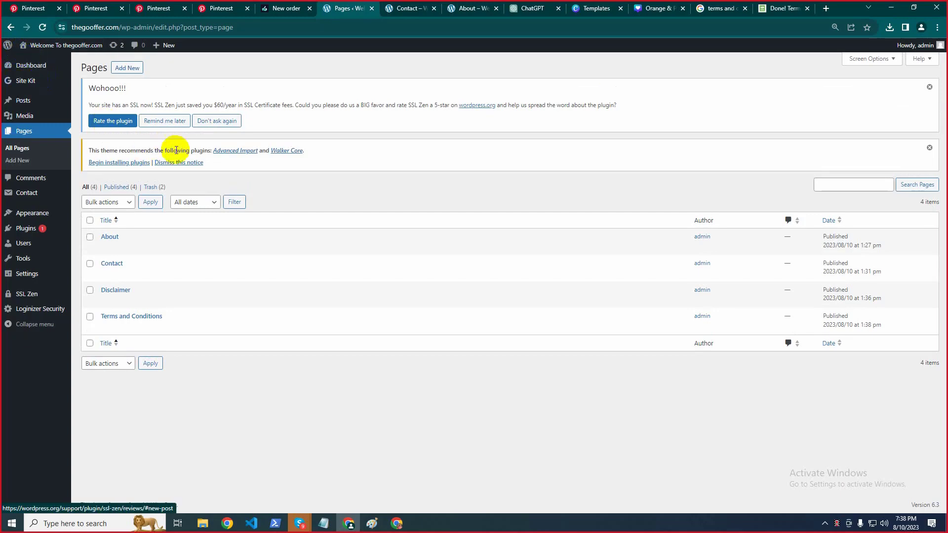
Add a new page and paste 'Privacy Policy' from the notes as its title
{"action": "left_click", "coordinate": [134, 68]}
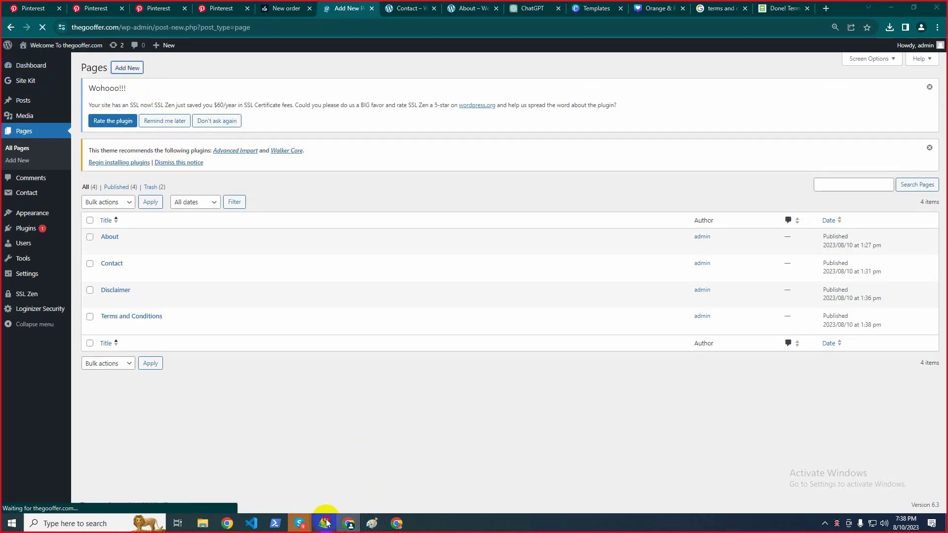
{"action": "left_click", "coordinate": [323, 523]}
{"action": "left_click", "coordinate": [755, 143]}
{"action": "left_click_drag", "start_coordinate": [684, 144], "coordinate": [837, 122]}
{"action": "key", "text": "ctrl+c"}
{"action": "left_click", "coordinate": [887, 5]}
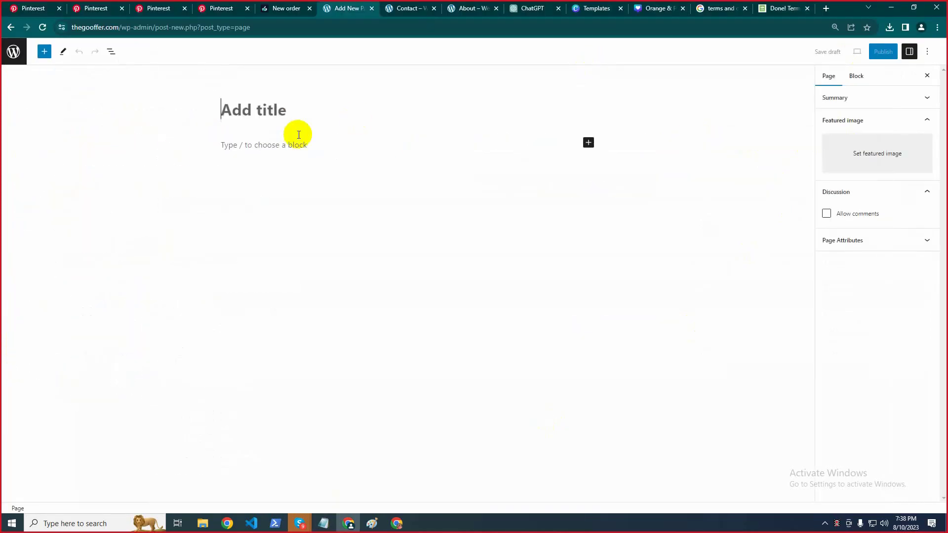
{"action": "left_click", "coordinate": [225, 111]}
{"action": "key", "text": "ctrl+v"}
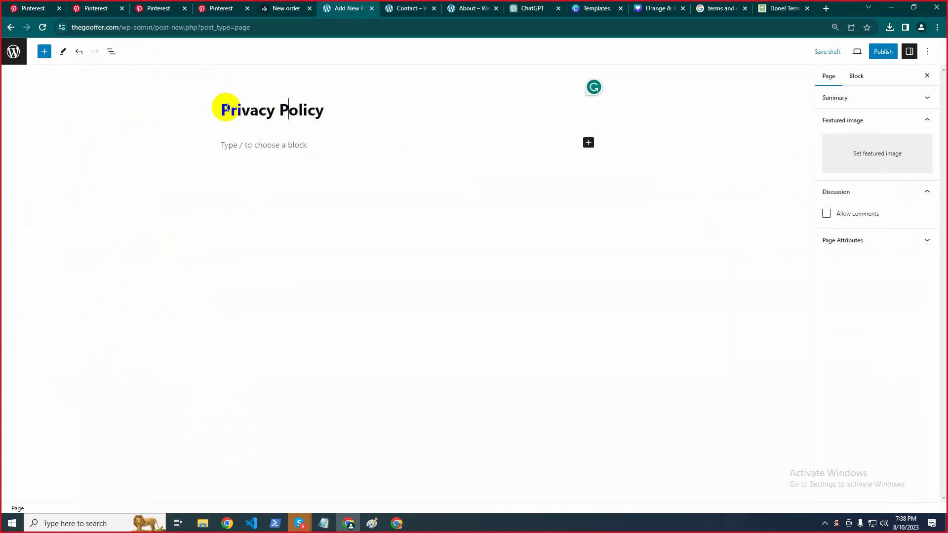
Change the Google query to 'privacy policy generator' and open the privacypolicygenerator.info result
{"action": "left_click", "coordinate": [700, 5]}
{"action": "scroll", "coordinate": [211, 80], "scroll_direction": "up", "scroll_amount": 8}
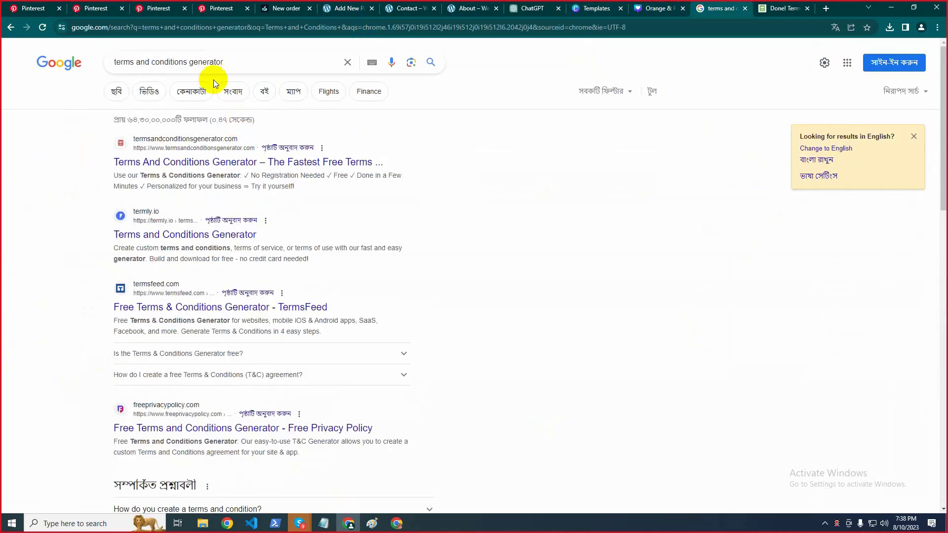
{"action": "left_click_drag", "start_coordinate": [188, 61], "coordinate": [39, 55]}
{"action": "key", "text": "ctrl+v"}
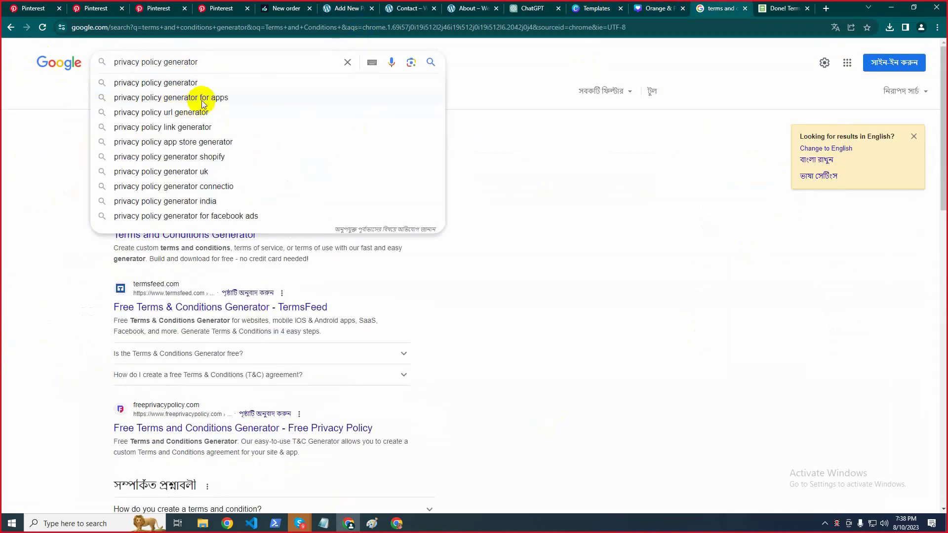
{"action": "left_click", "coordinate": [149, 85]}
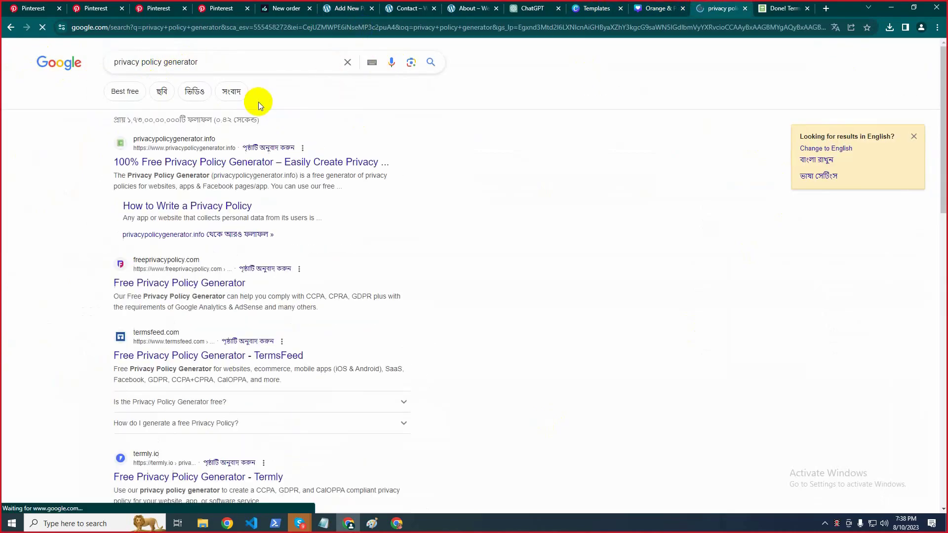
{"action": "left_click", "coordinate": [122, 147]}
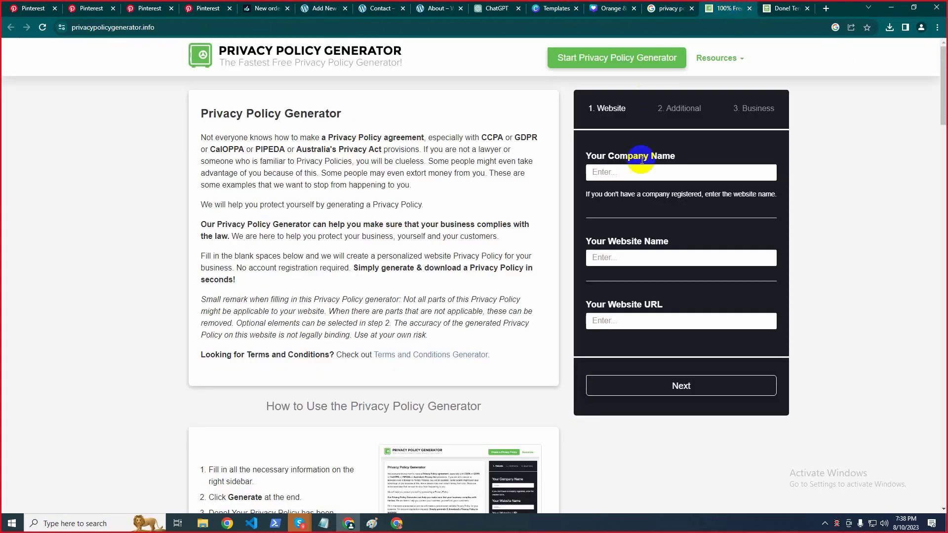
Fill in thegooffer's company name, website name and URL, and answer yes to using cookies
{"action": "left_click", "coordinate": [647, 196]}
{"action": "left_click", "coordinate": [635, 257]}
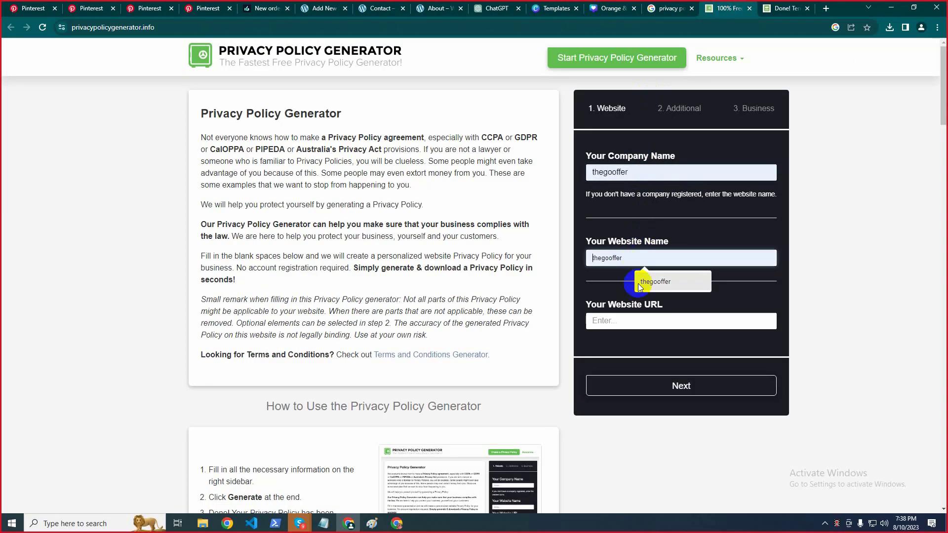
{"action": "left_click", "coordinate": [635, 320]}
{"action": "left_click", "coordinate": [644, 345]}
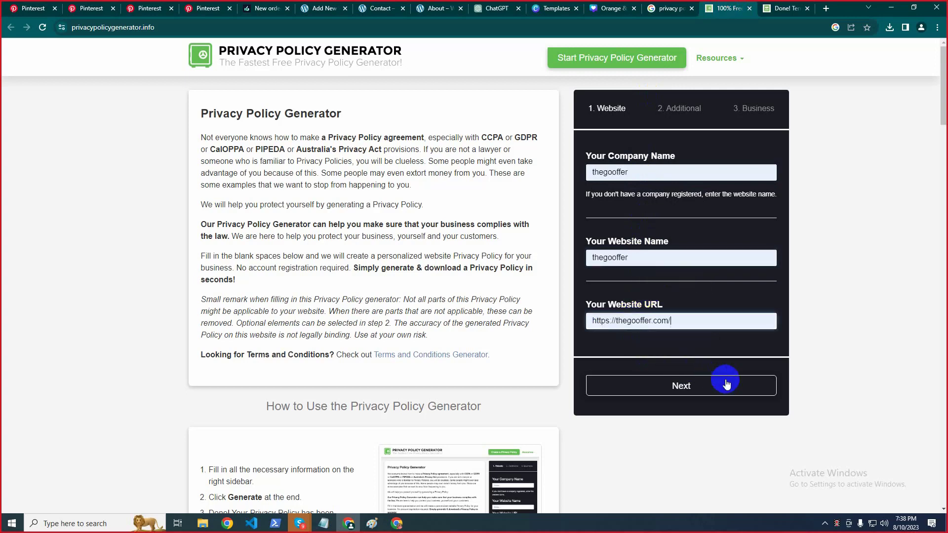
{"action": "left_click", "coordinate": [726, 385]}
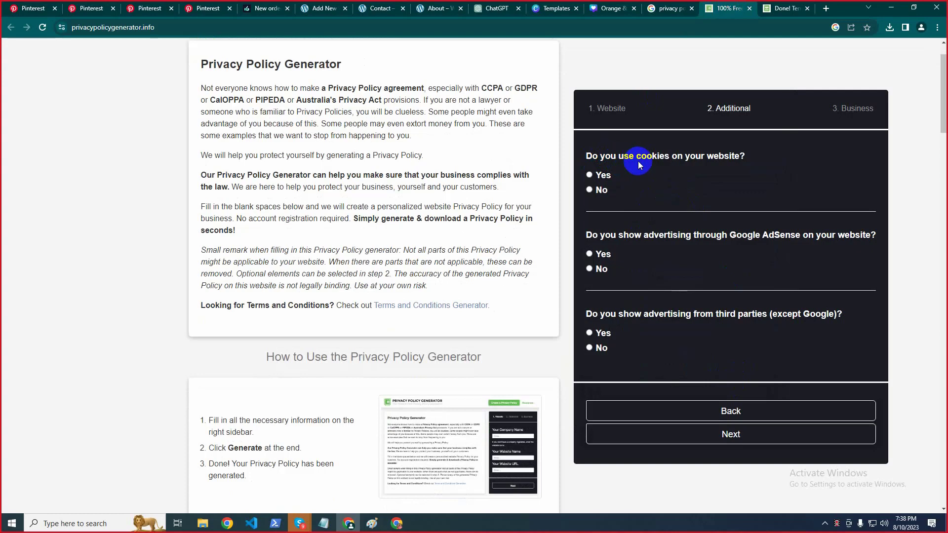
{"action": "left_click", "coordinate": [601, 179]}
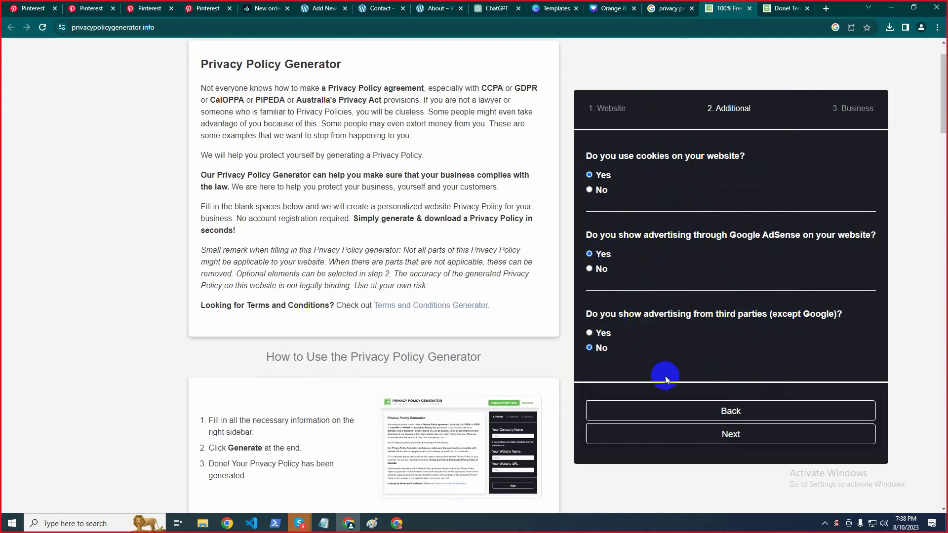
{"action": "left_click", "coordinate": [720, 436]}
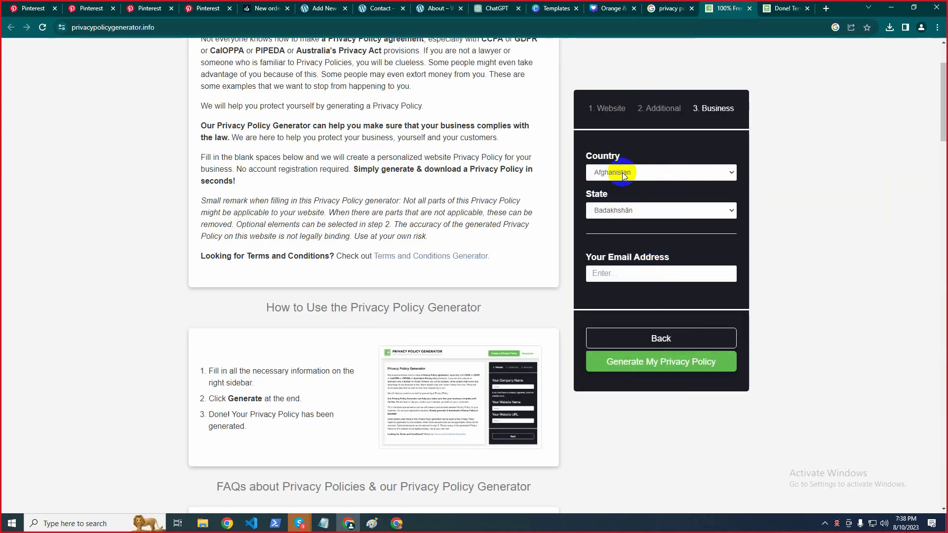
Choose Bangladesh as the country, enter the contact e-mail, and generate the privacy policy
{"action": "left_click", "coordinate": [643, 173]}
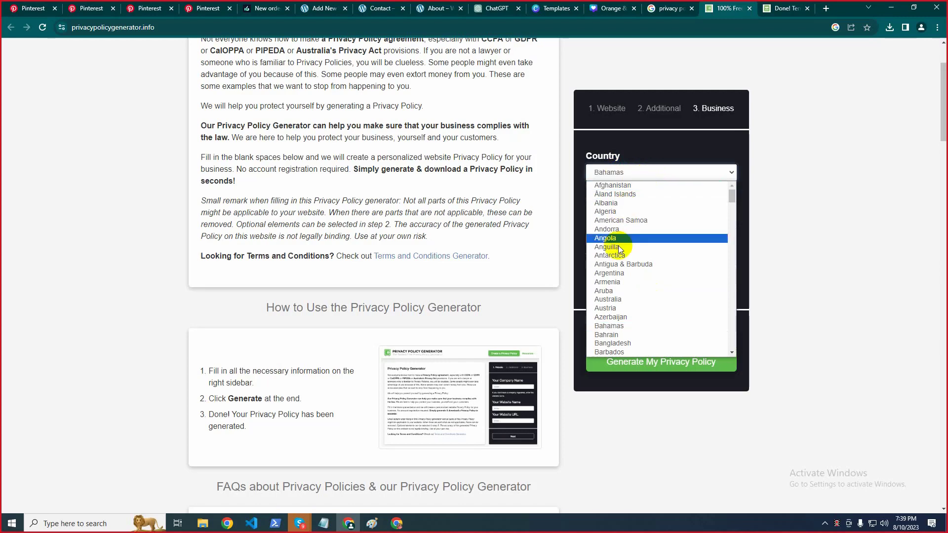
{"action": "scroll", "coordinate": [624, 331], "scroll_direction": "down", "scroll_amount": 1}
{"action": "left_click", "coordinate": [623, 317]}
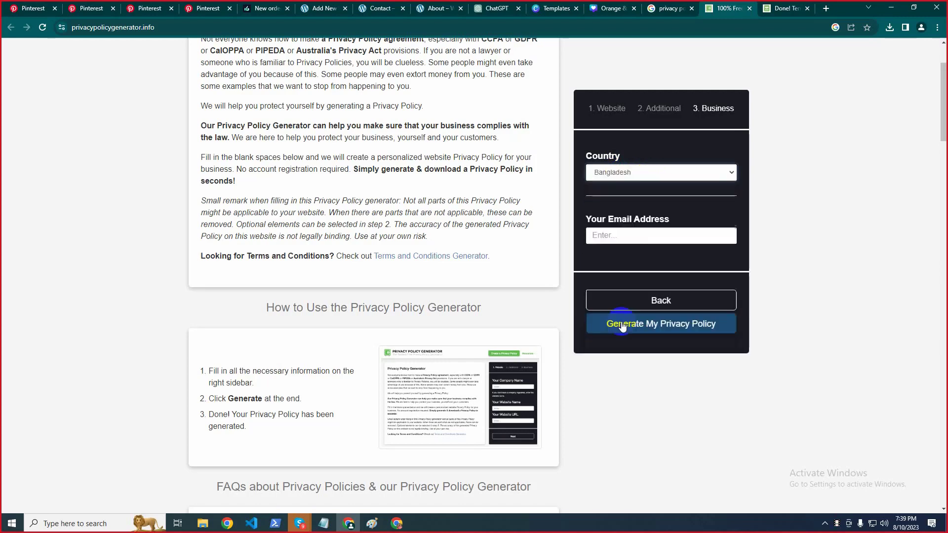
{"action": "left_click", "coordinate": [615, 236]}
{"action": "left_click", "coordinate": [663, 261]}
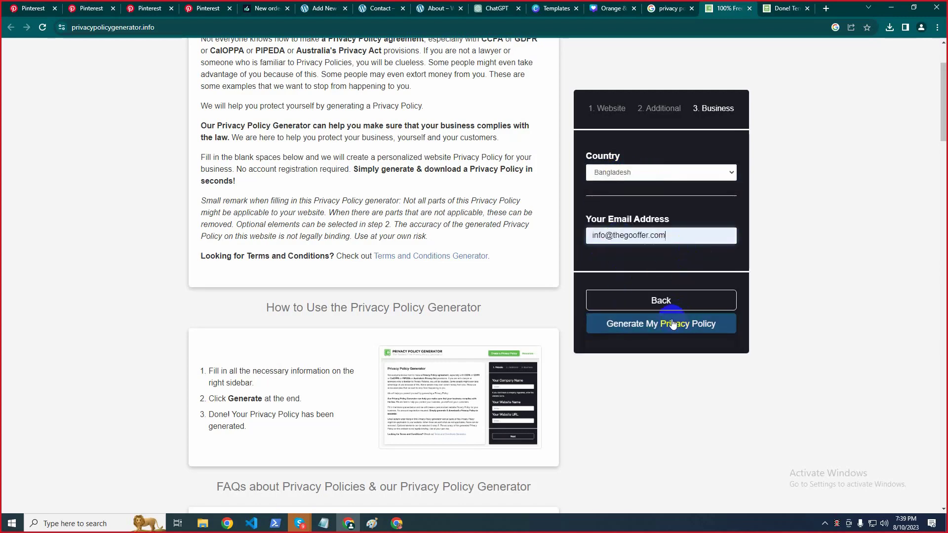
{"action": "left_click", "coordinate": [657, 330]}
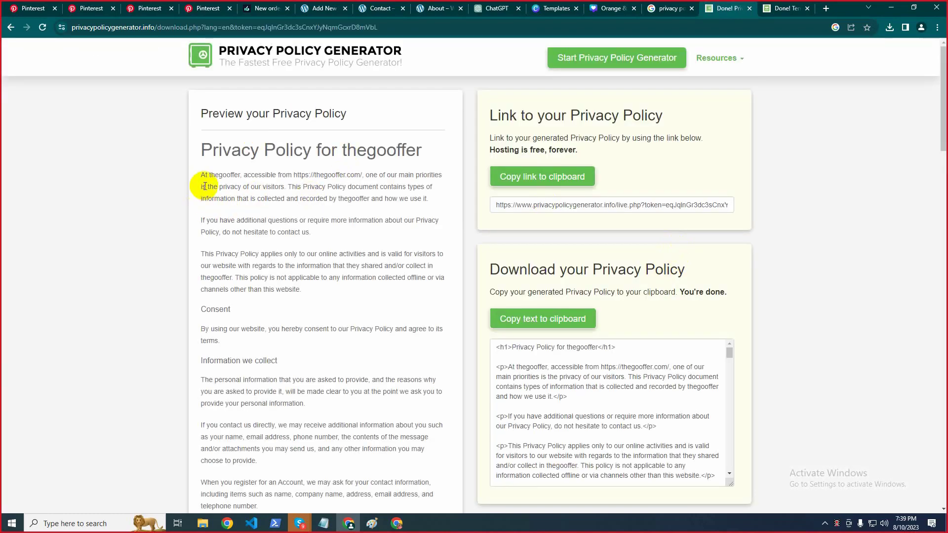
Select and copy the entire generated policy text, then return to the WordPress page
{"action": "left_click_drag", "start_coordinate": [203, 177], "coordinate": [243, 247]}
{"action": "scroll", "coordinate": [302, 252], "scroll_direction": "down", "scroll_amount": 20}
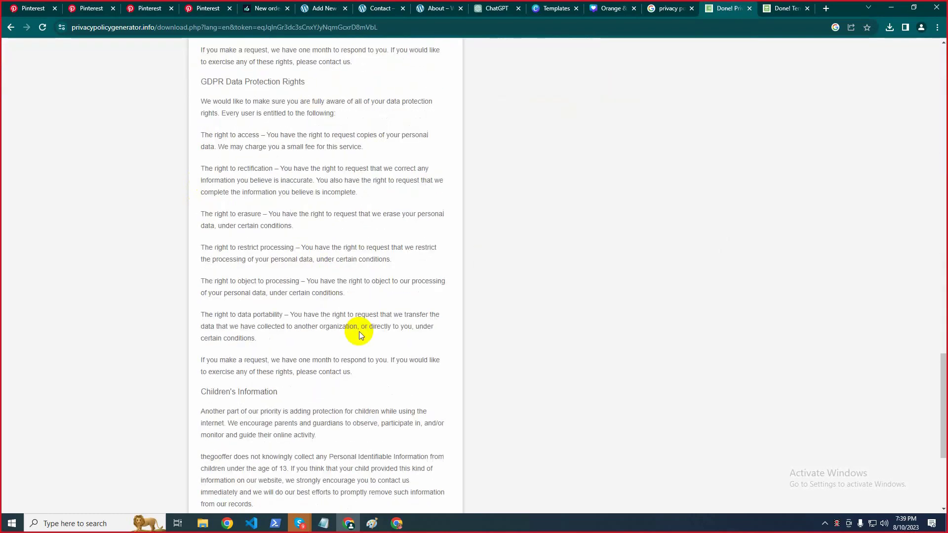
{"action": "left_click", "coordinate": [276, 439], "text": "shift"}
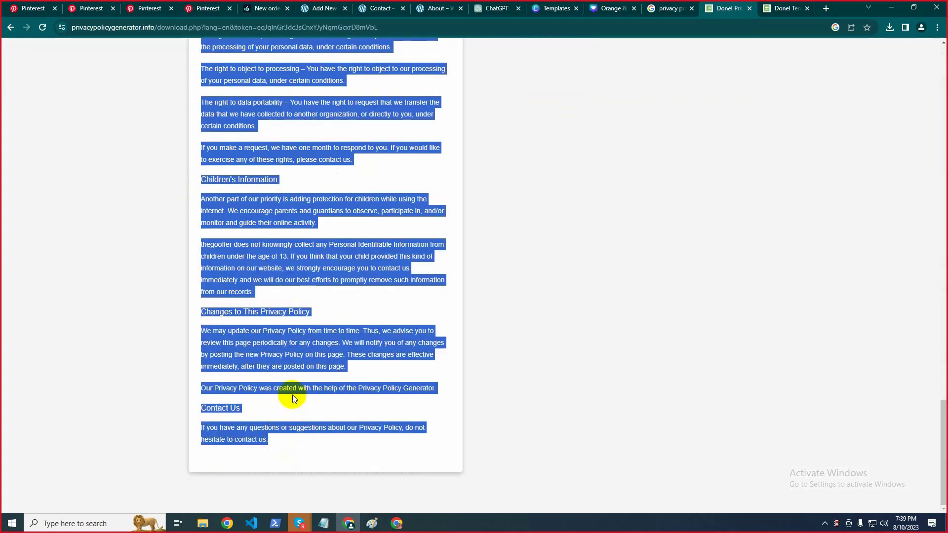
{"action": "left_click", "coordinate": [671, 147]}
{"action": "left_click", "coordinate": [340, 4]}
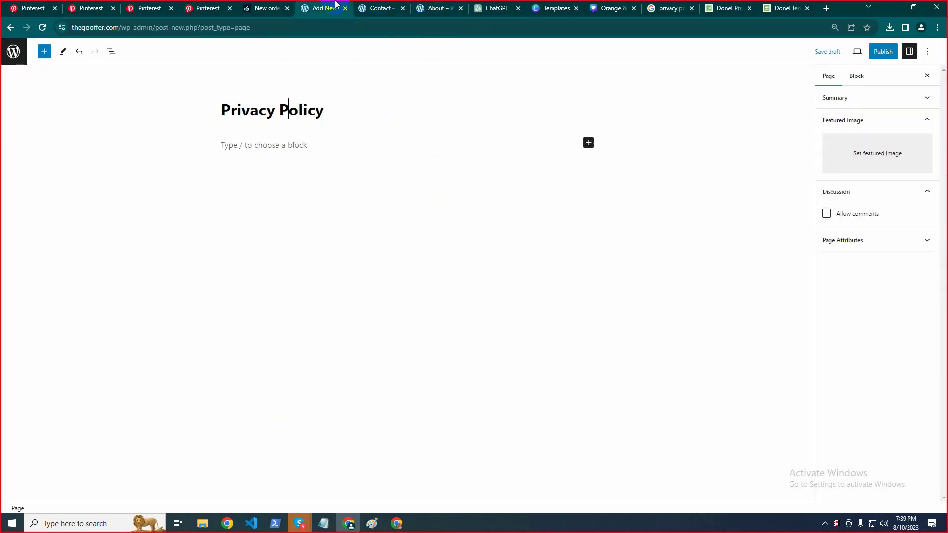
Paste the generated policy into the page body, publish it, and return to Pages
{"action": "left_click", "coordinate": [254, 144]}
{"action": "key", "text": "ctrl+v"}
{"action": "scroll", "coordinate": [257, 146], "scroll_direction": "up", "scroll_amount": 20}
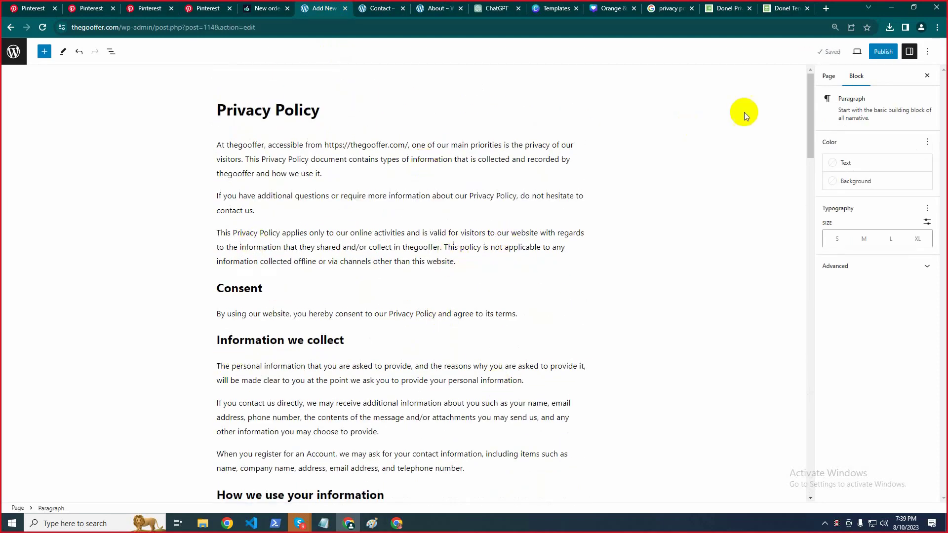
{"action": "left_click", "coordinate": [883, 51]}
{"action": "left_click", "coordinate": [857, 51]}
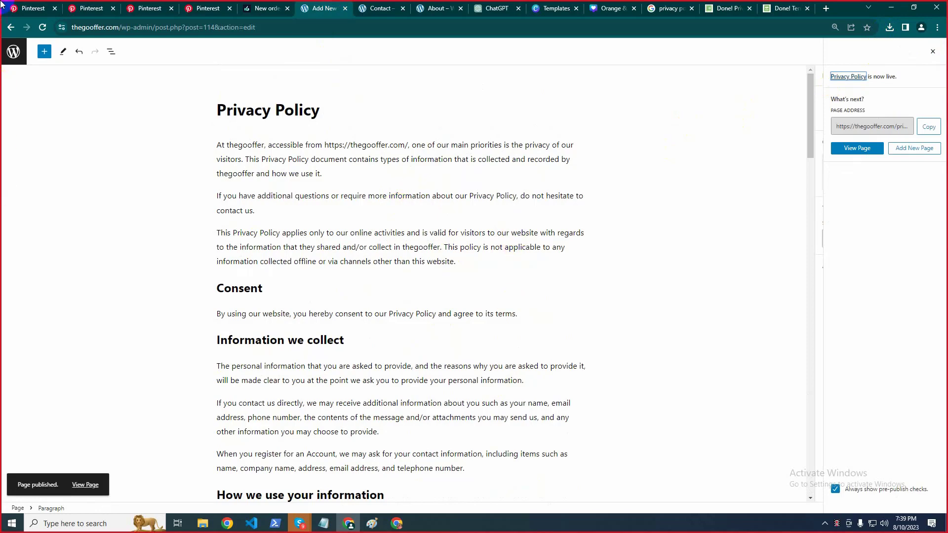
{"action": "left_click", "coordinate": [7, 61]}
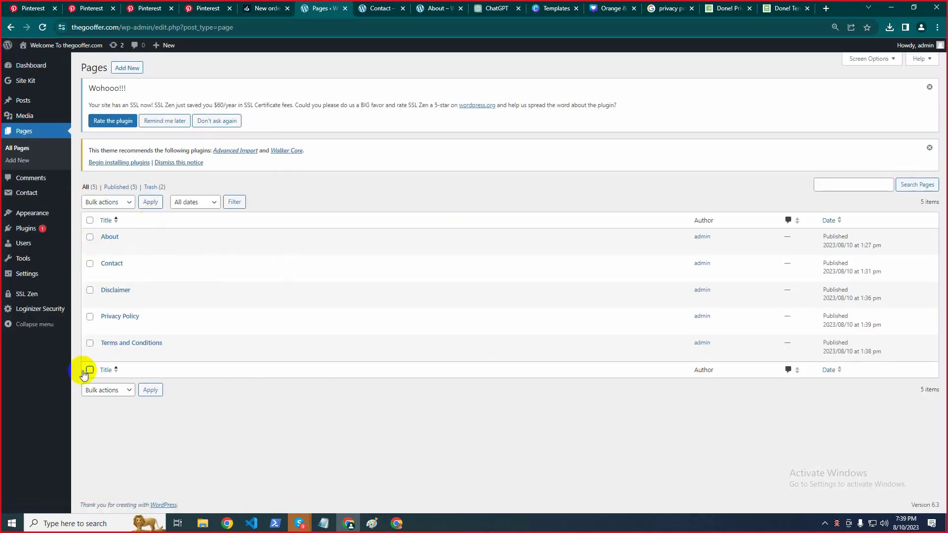
Go to thegooffer.com's homepage and open DISCLAIMER from the menu to view its text
{"action": "left_click", "coordinate": [378, 6]}
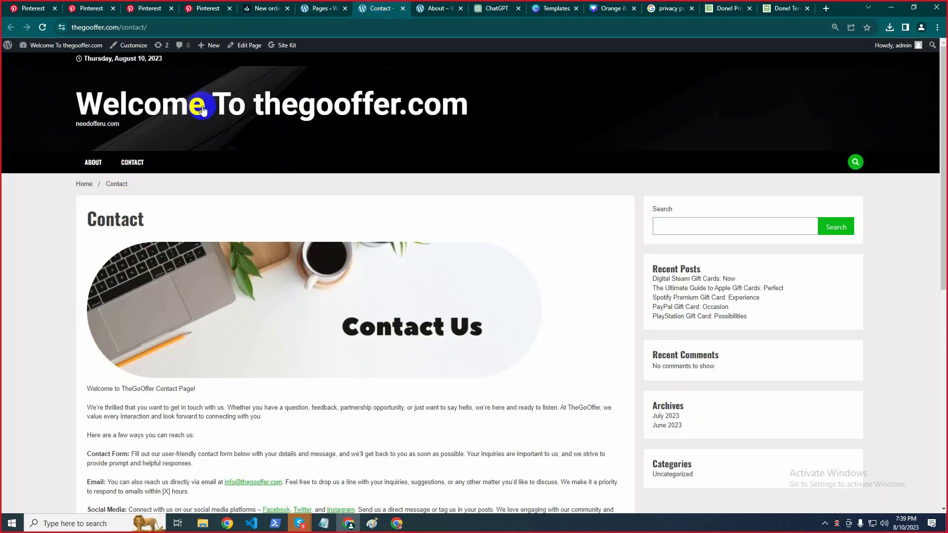
{"action": "left_click", "coordinate": [143, 114]}
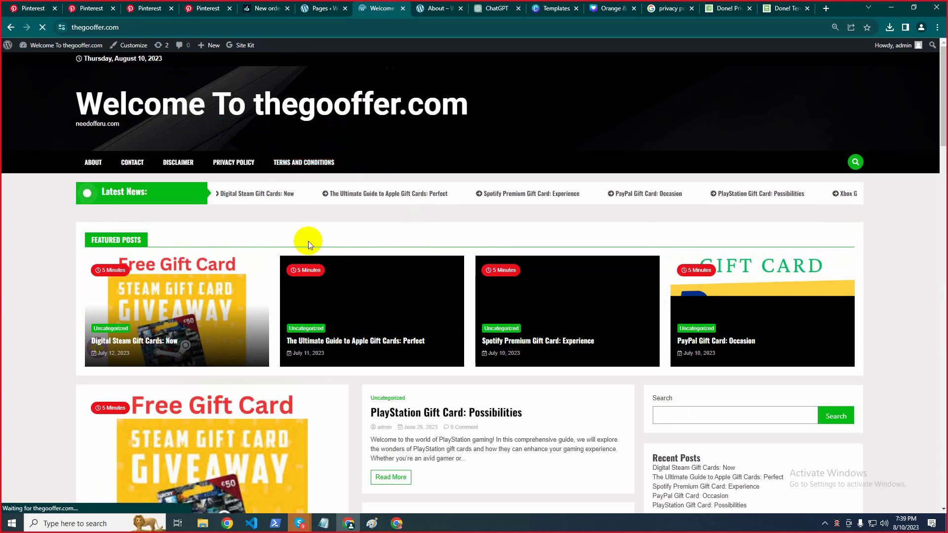
{"action": "left_click", "coordinate": [187, 165]}
{"action": "scroll", "coordinate": [304, 197], "scroll_direction": "down", "scroll_amount": 5}
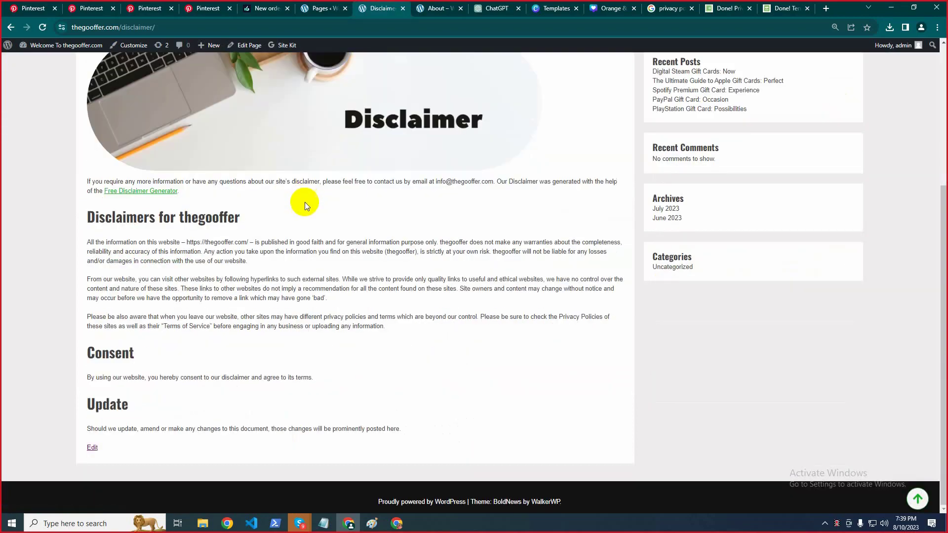
{"action": "scroll", "coordinate": [303, 203], "scroll_direction": "up", "scroll_amount": 5}
{"action": "scroll", "coordinate": [304, 213], "scroll_direction": "down", "scroll_amount": 5}
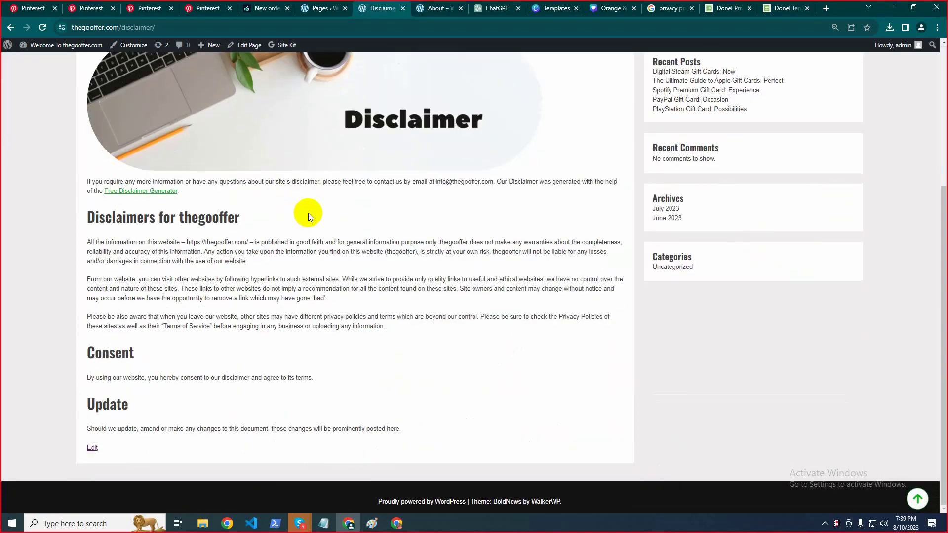